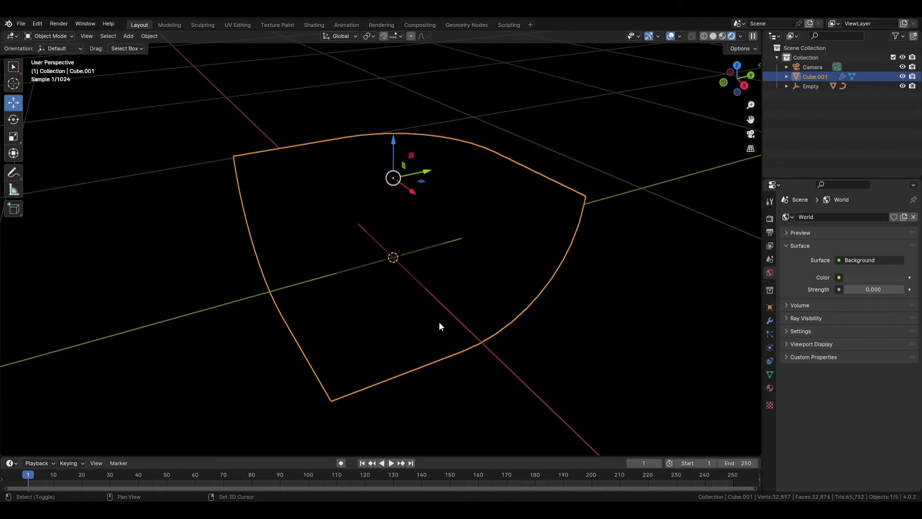
- Add an area light, raise it above the curved backdrop, and scale it uniformly to about 0.385
key(shift+a)
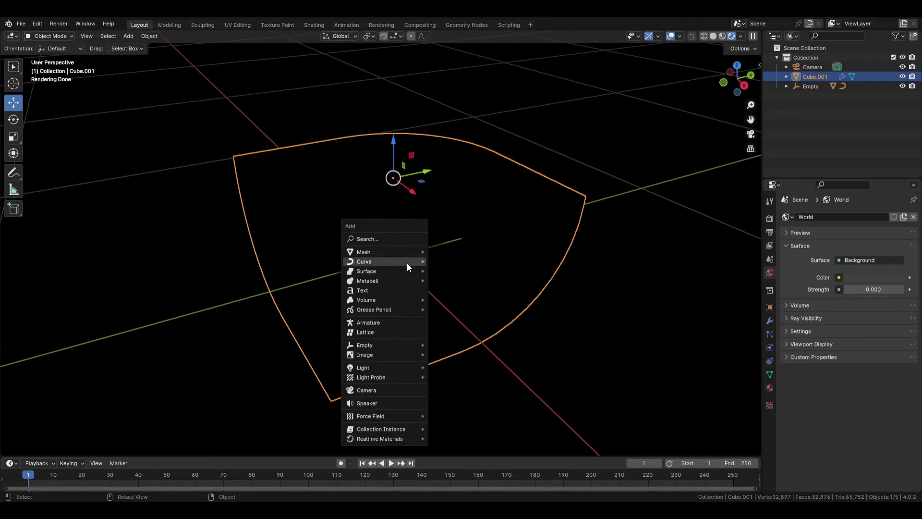
mouse_move(410, 364)
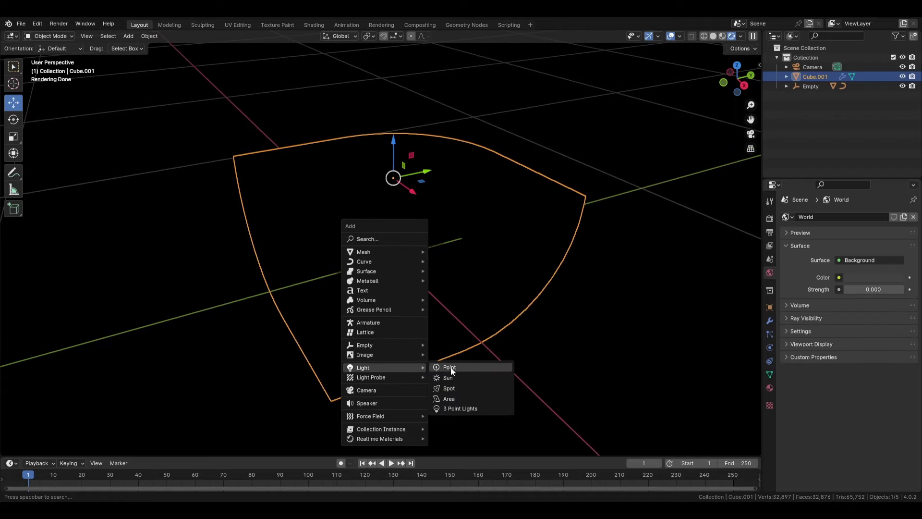
click(454, 397)
drag(388, 216, 388, 96)
key(s)
click(414, 133)
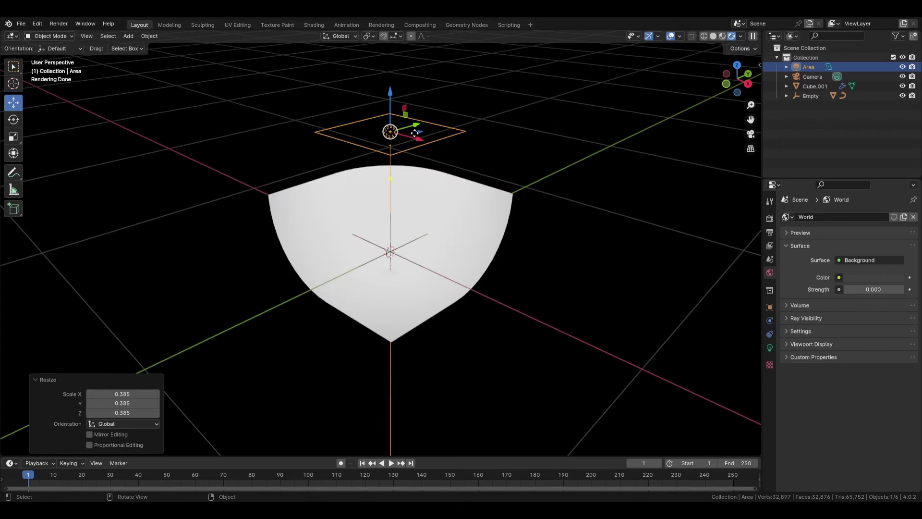
- Stretch the area light into a long rectangle, scaling it by about 1.124 along X
click(13, 138)
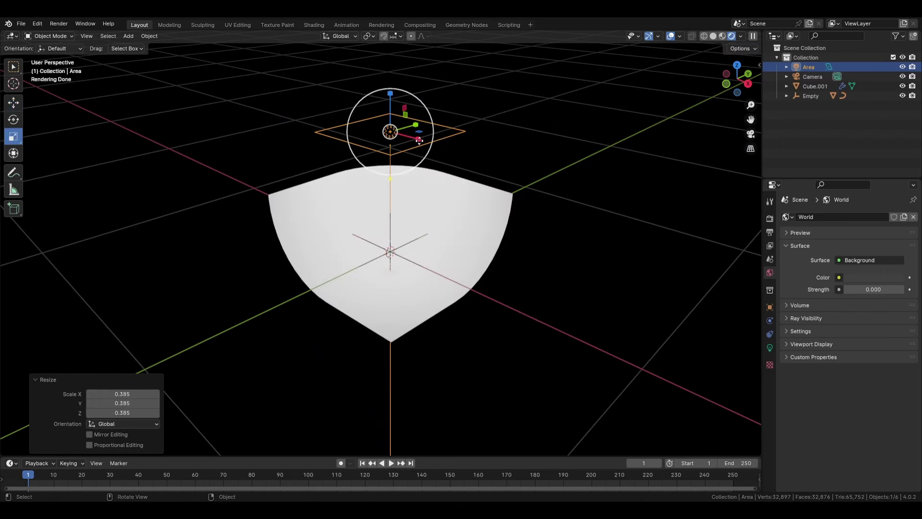
mouse_move(420, 140)
mouse_down()
mouse_move(400, 135)
mouse_move(432, 120)
mouse_move(425, 142)
mouse_up()
scroll(424, 290, up, 7)
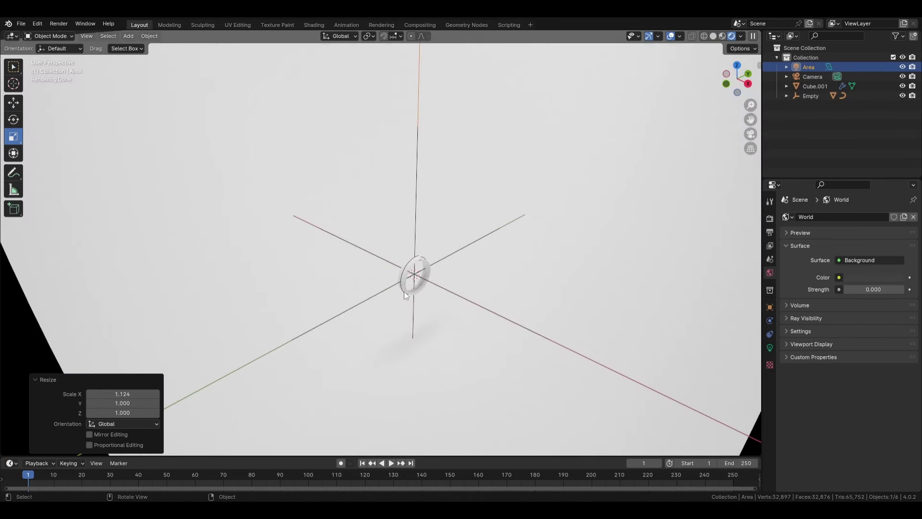
- Set the area light's power to 2 W
click(769, 347)
scroll(460, 247, down, 5)
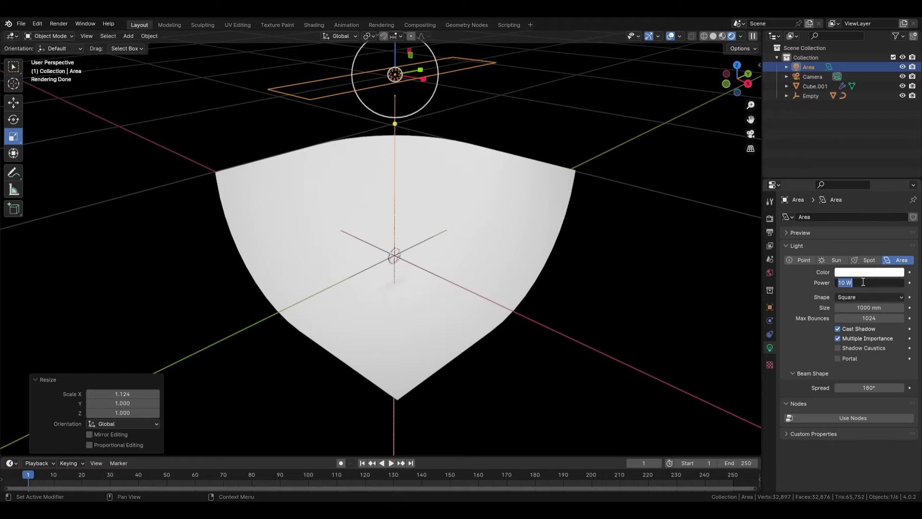
text(2)
key(Return)
- Give the ring a new Principled BSDF material with Metallic 1.000 and Roughness about 0.020
scroll(517, 277, up, 6)
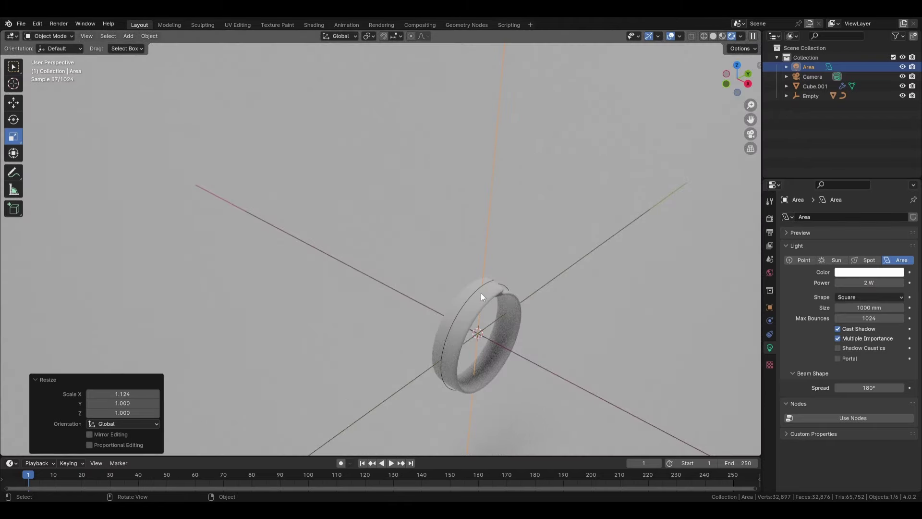
scroll(482, 296, down, 2)
click(432, 276)
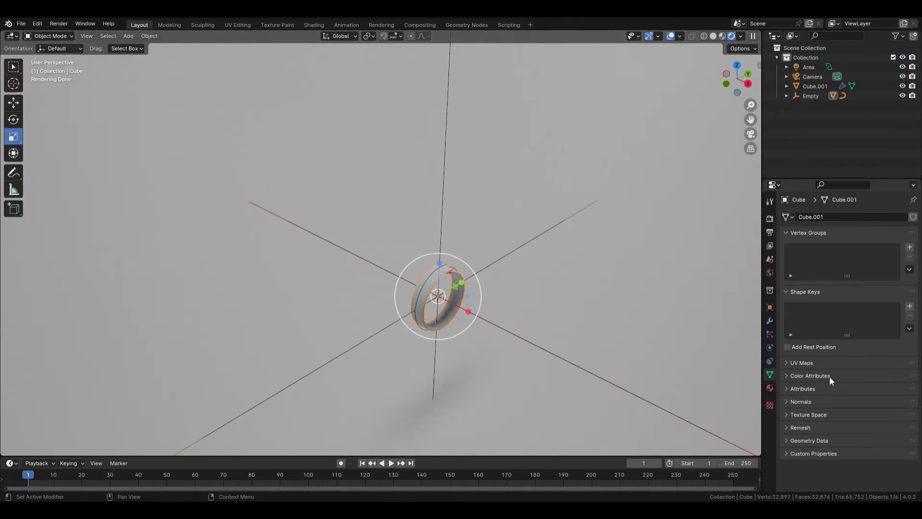
click(767, 389)
click(825, 257)
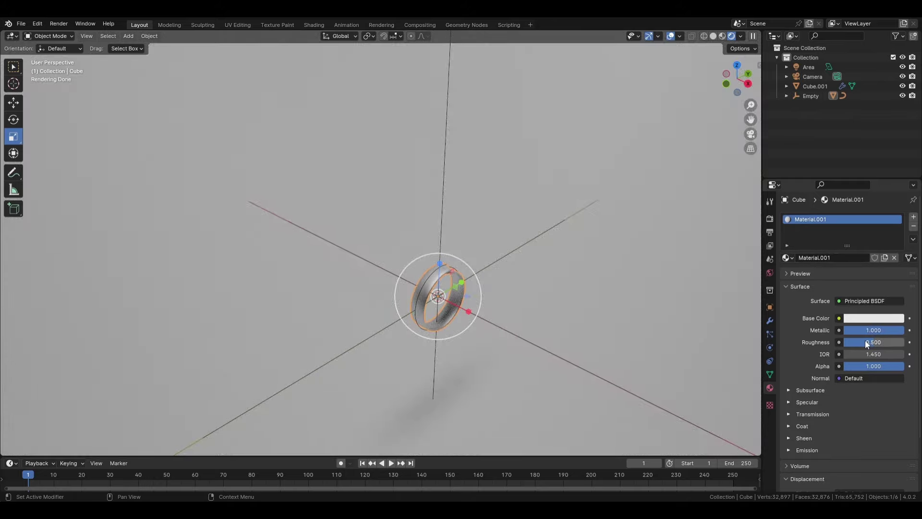
drag(865, 340, 836, 341)
scroll(427, 330, up, 5)
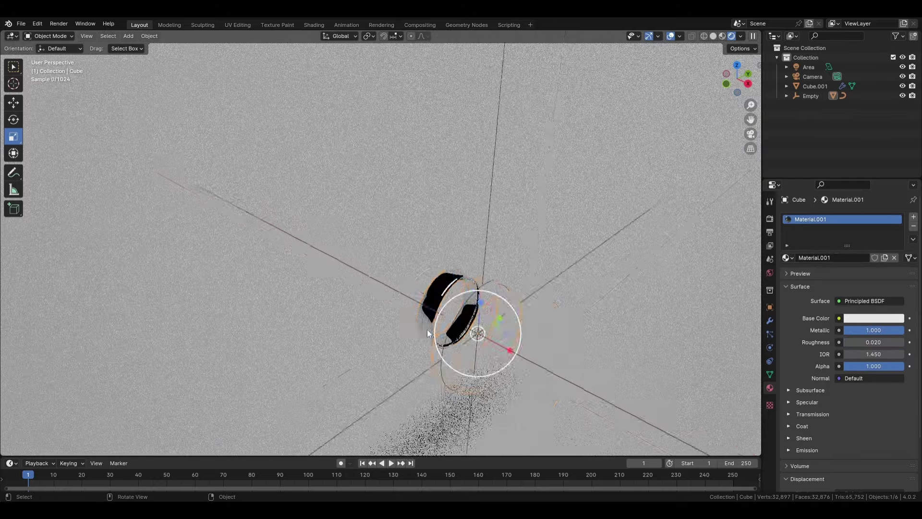
- Give the curved backdrop a new material with Roughness about 0.972 and a near-black base color
shift+middle_drag(540, 391, 478, 326)
scroll(479, 328, down, 6)
click(494, 330)
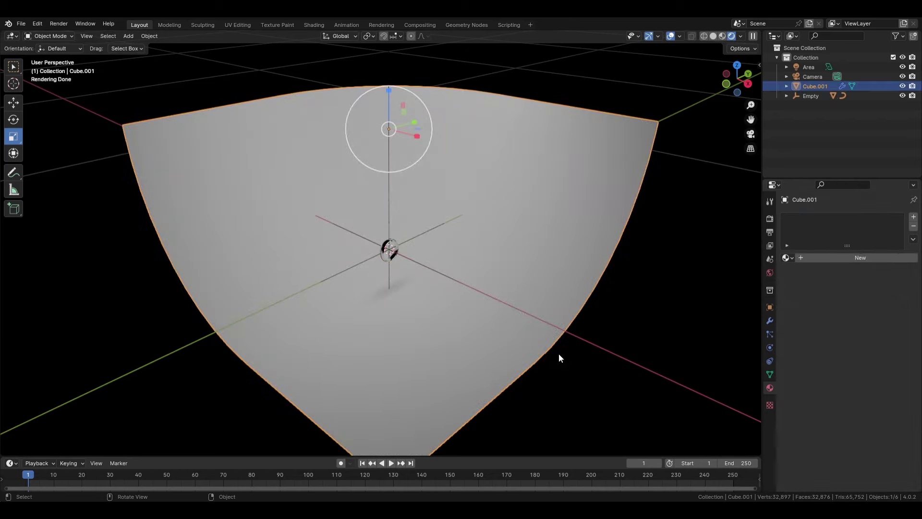
click(827, 258)
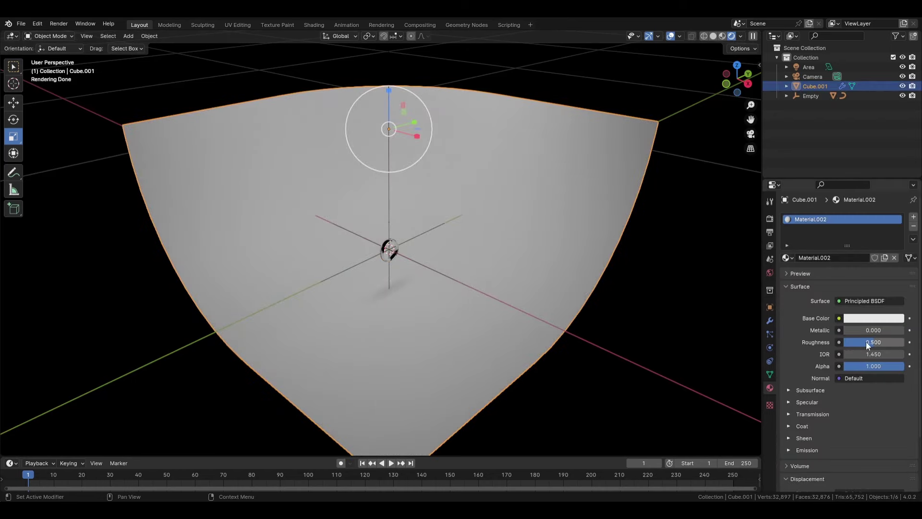
drag(873, 342, 894, 342)
click(868, 318)
drag(896, 207, 896, 243)
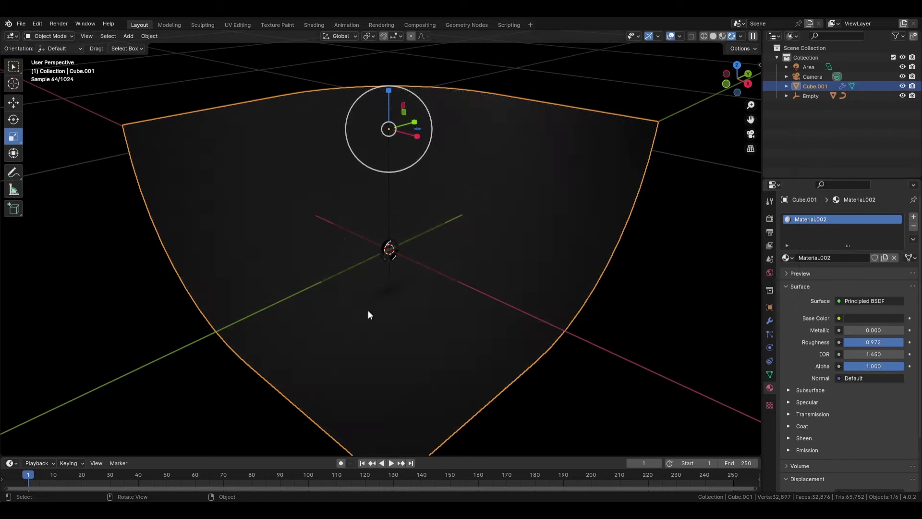
scroll(368, 312, up, 12)
scroll(319, 299, down, 14)
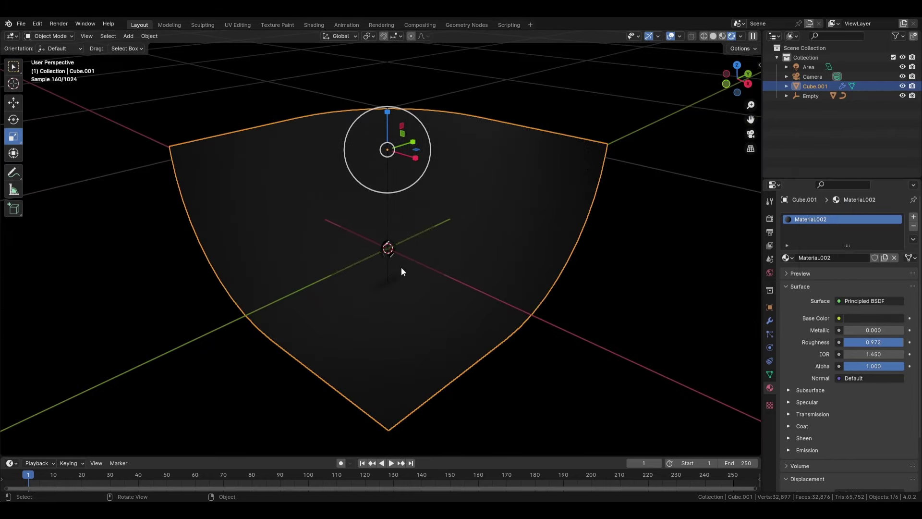
- Lower the area light toward the ring by about 287.5 mm along Z
scroll(402, 267, up, 9)
scroll(402, 278, down, 7)
shift+middle_drag(400, 206, 366, 351)
scroll(369, 331, down, 4)
click(376, 162)
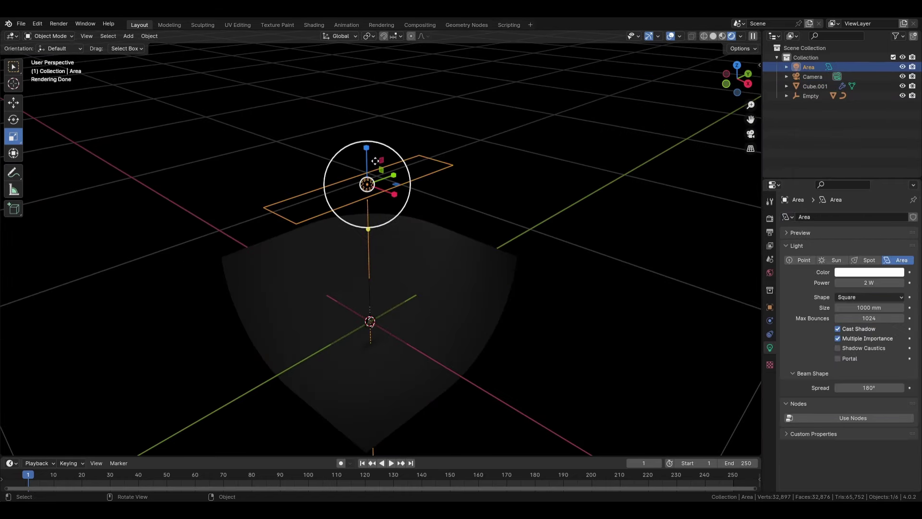
click(14, 103)
drag(366, 147, 356, 230)
scroll(364, 352, up, 7)
shift+middle_drag(421, 326, 468, 180)
scroll(446, 269, up, 4)
shift+middle_drag(434, 297, 438, 108)
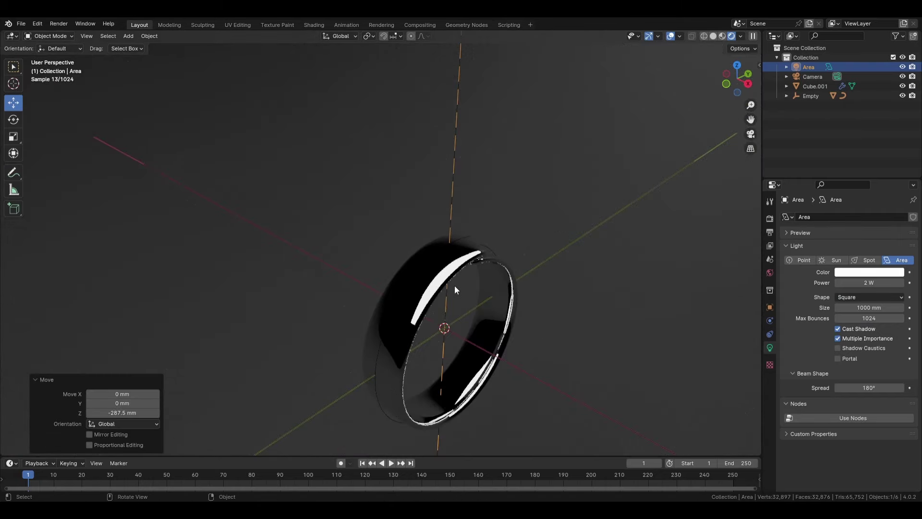
- Delete the newly added 10 W area light
scroll(425, 300, down, 1)
scroll(394, 346, down, 1)
middle_drag(394, 348, 392, 283)
scroll(369, 311, down, 10)
click(393, 295)
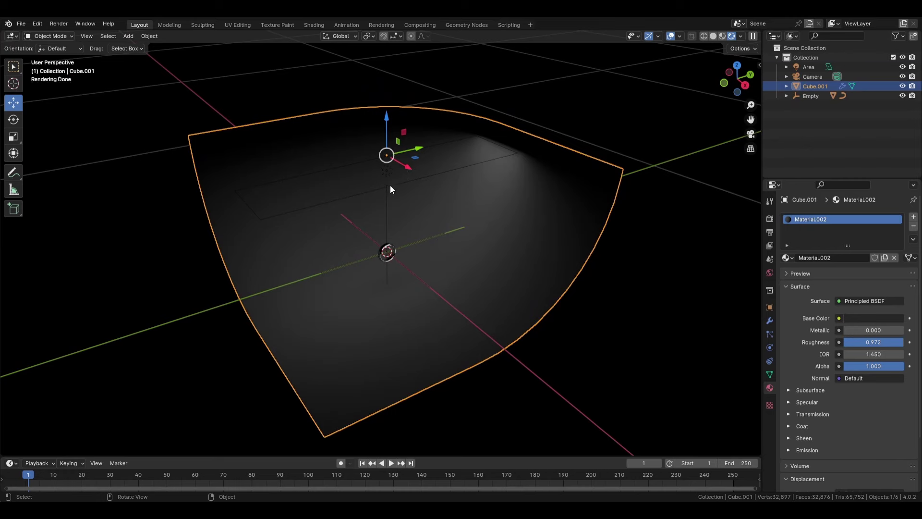
click(390, 186)
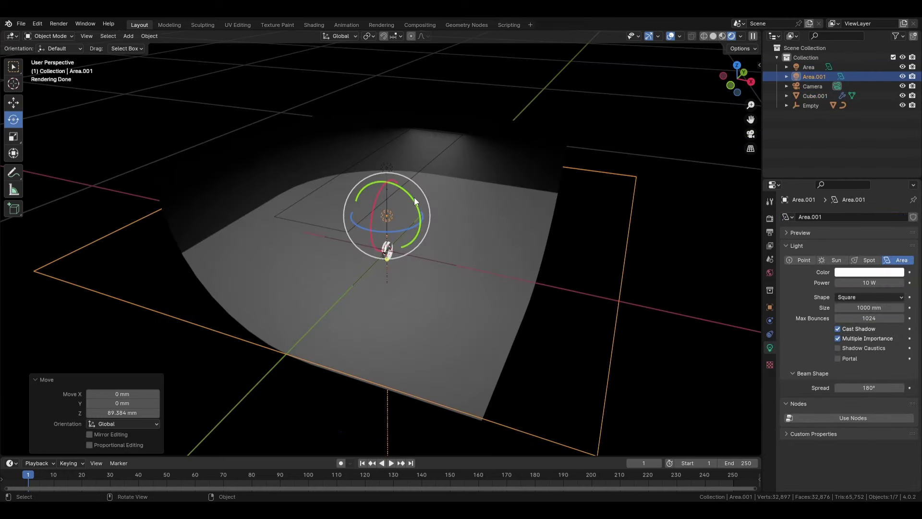
key(Delete)
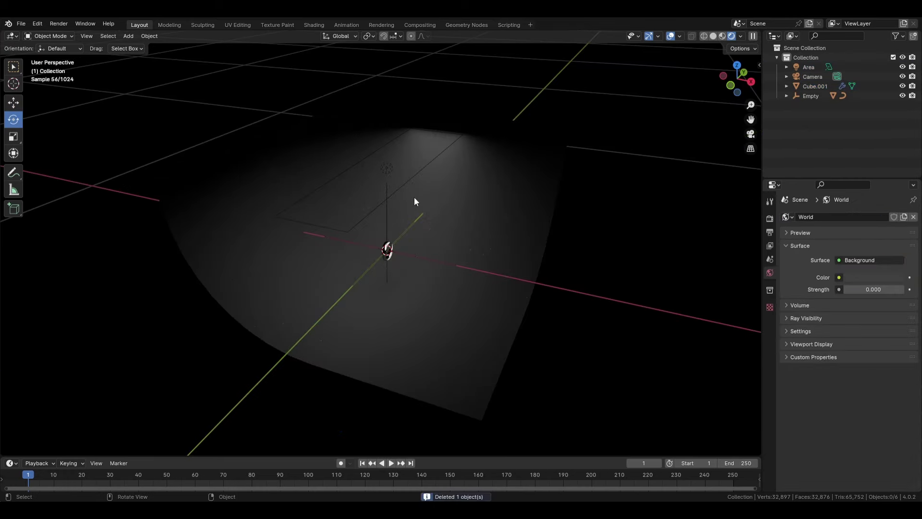
- Duplicate the rectangular 2 W area light in place
click(406, 189)
click(393, 188)
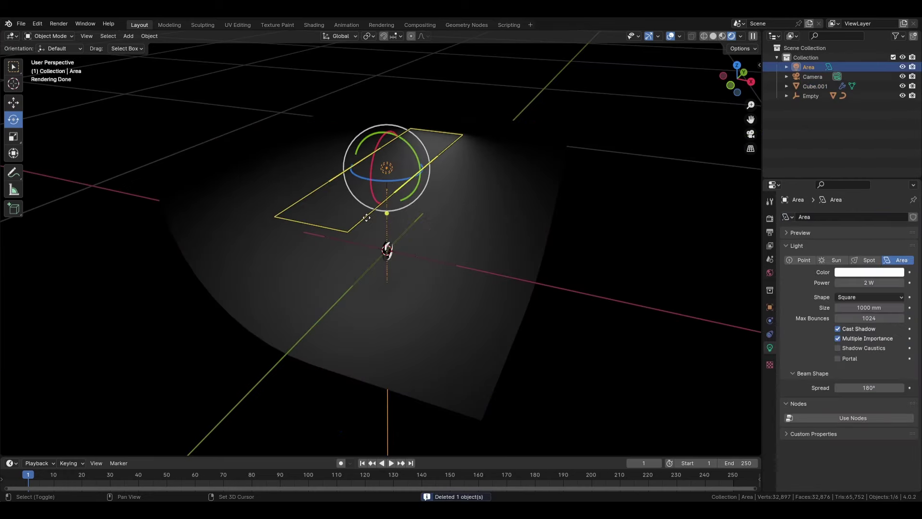
key(shift+d)
key(r)
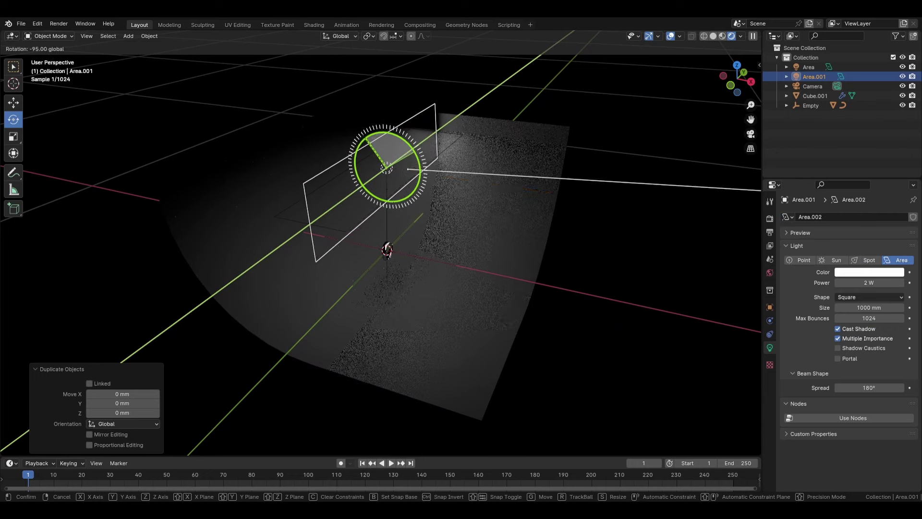
ctrl+drag(366, 138, 391, 212)
click(13, 103)
key(ctrl+z)
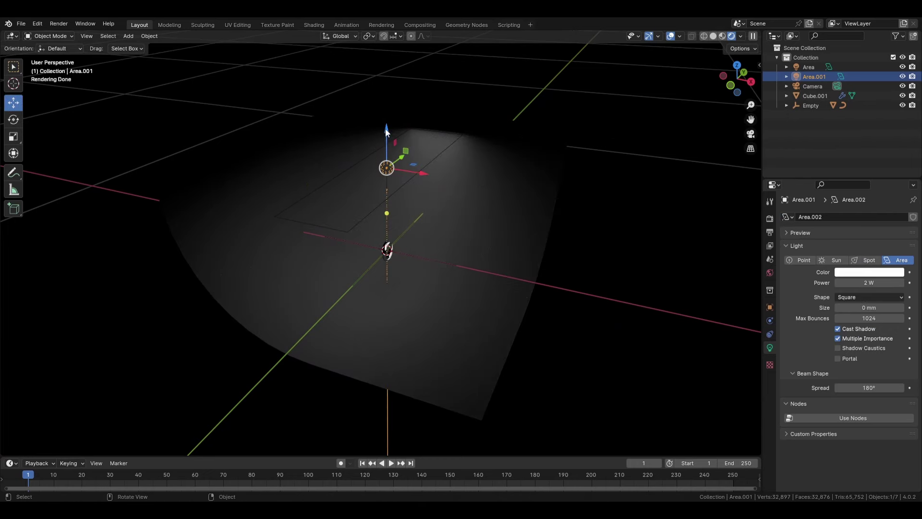
key(ctrl+z)
- Rotate the duplicated area light -90° about Y, then move it beside the ring along X and down along Z
click(13, 155)
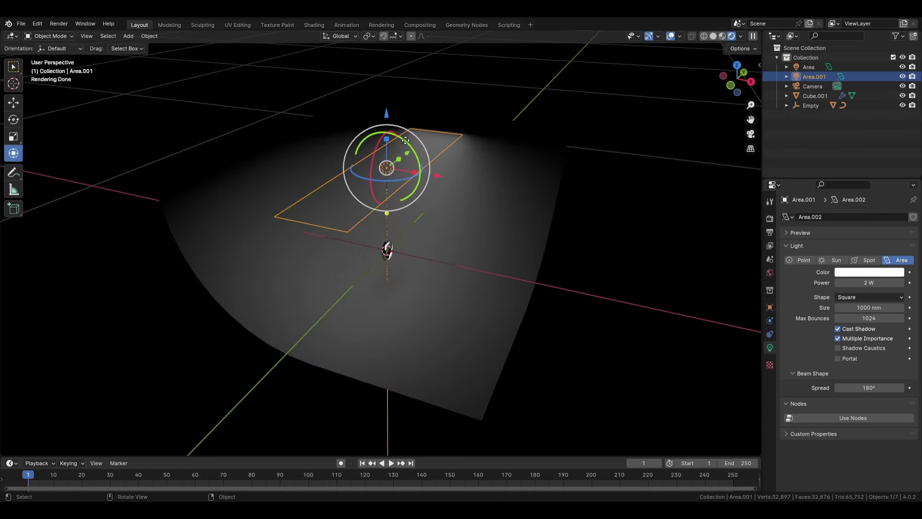
ctrl+drag(407, 142, 362, 143)
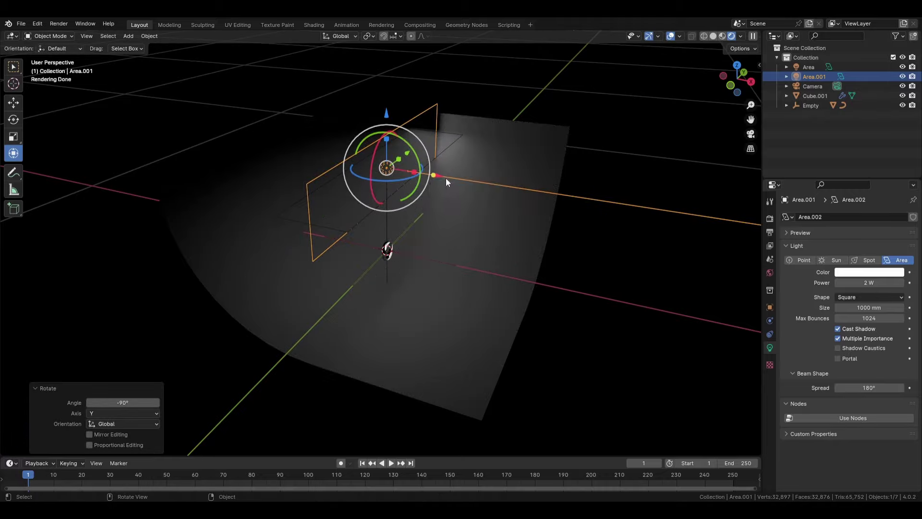
drag(442, 178, 402, 171)
drag(344, 109, 344, 184)
- Scale the side area light uniformly to about 0.551 and stretch it along Y
key(s)
click(410, 225)
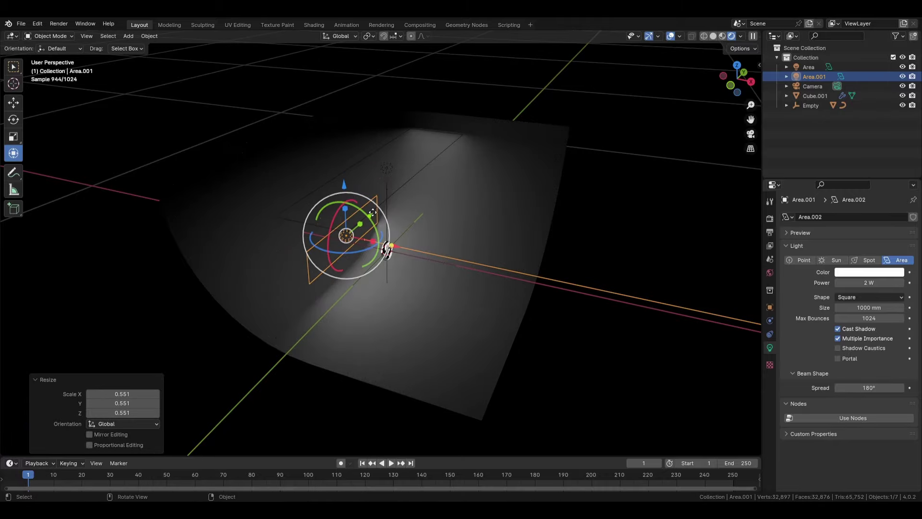
drag(373, 212, 357, 227)
middle_drag(442, 314, 475, 319)
scroll(399, 301, up, 10)
- Tilt the ring by rotating its Empty slightly about the Y axis, and clear the selection
scroll(474, 319, down, 8)
middle_drag(490, 331, 414, 288)
click(433, 315)
click(484, 348)
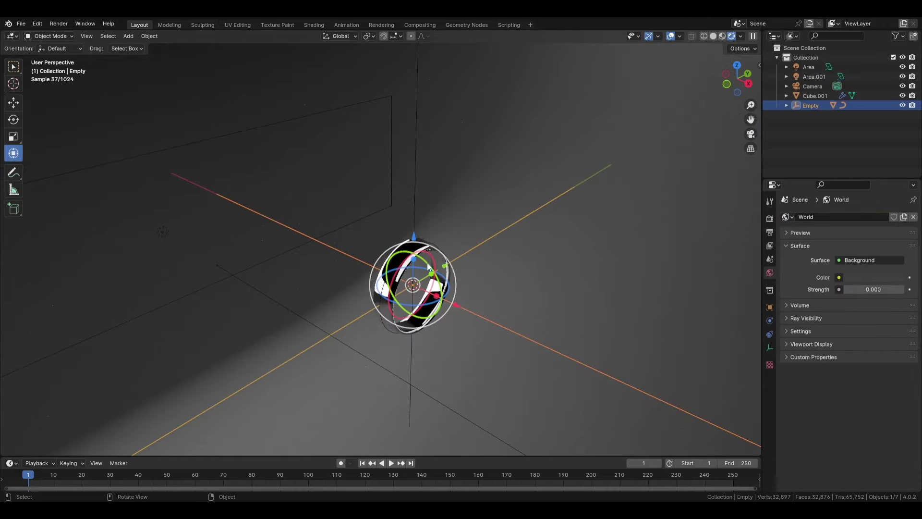
drag(427, 265, 434, 270)
scroll(420, 344, up, 2)
key(ctrl+z)
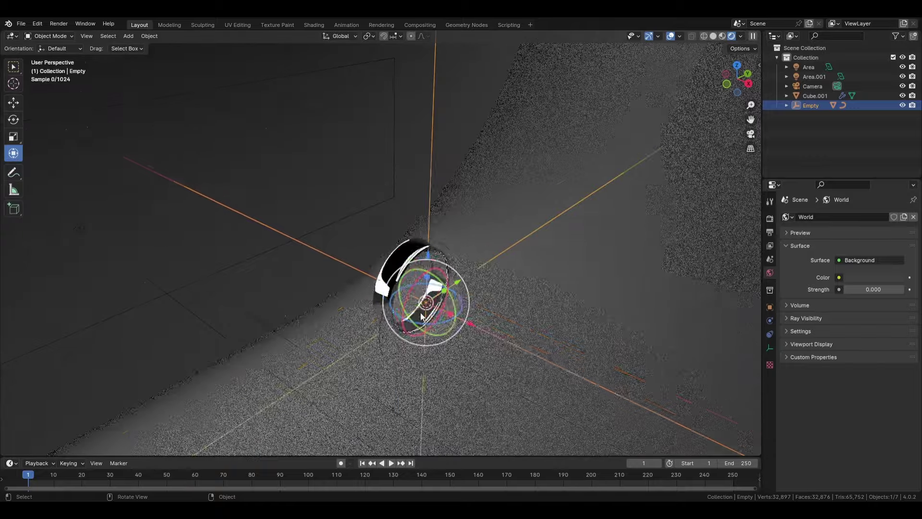
drag(443, 284, 451, 295)
click(567, 342)
scroll(566, 342, down, 6)
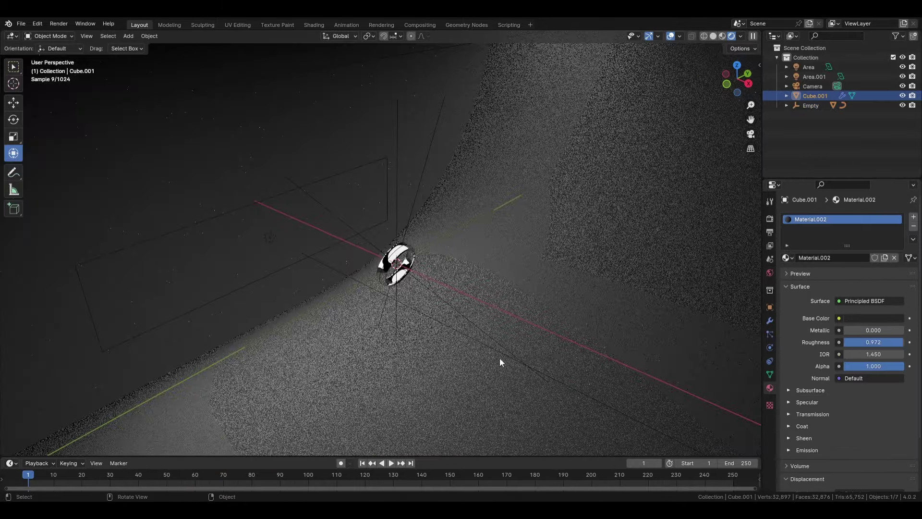
key(alt+a)
- Use light linking to exclude the backdrop from the receivers of the side area light, and clear the selection
scroll(402, 309, down, 3)
scroll(339, 294, up, 3)
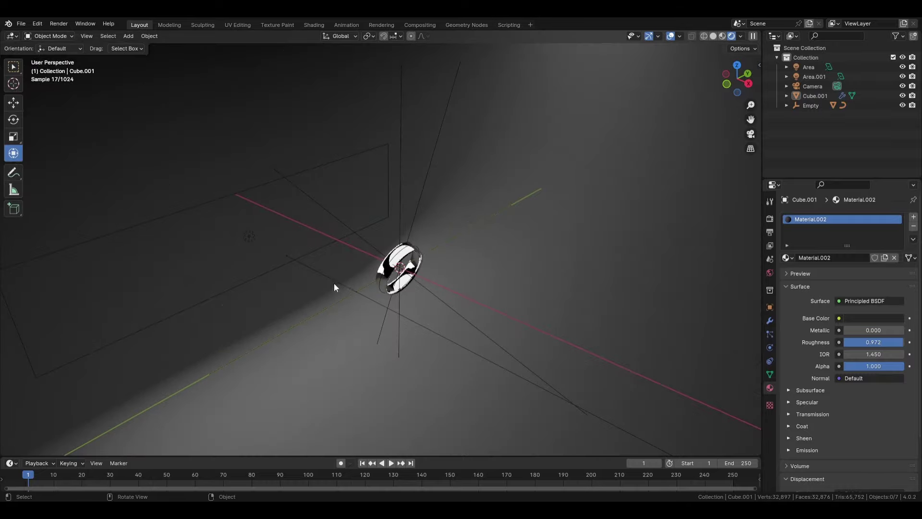
scroll(353, 271, up, 3)
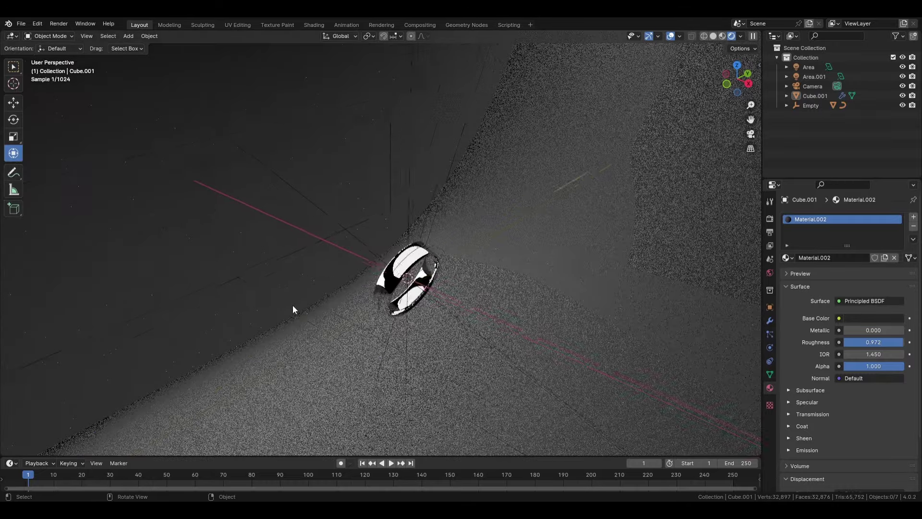
click(275, 376)
scroll(275, 376, down, 5)
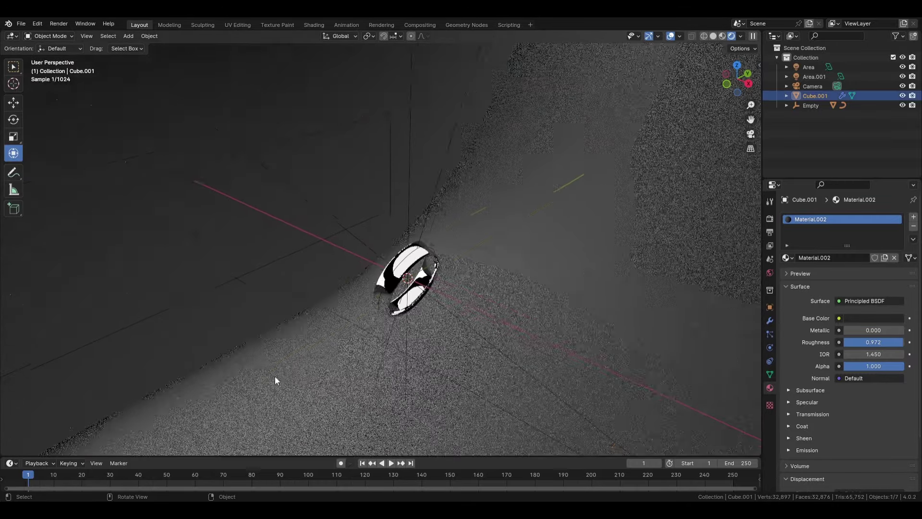
shift+click(282, 274)
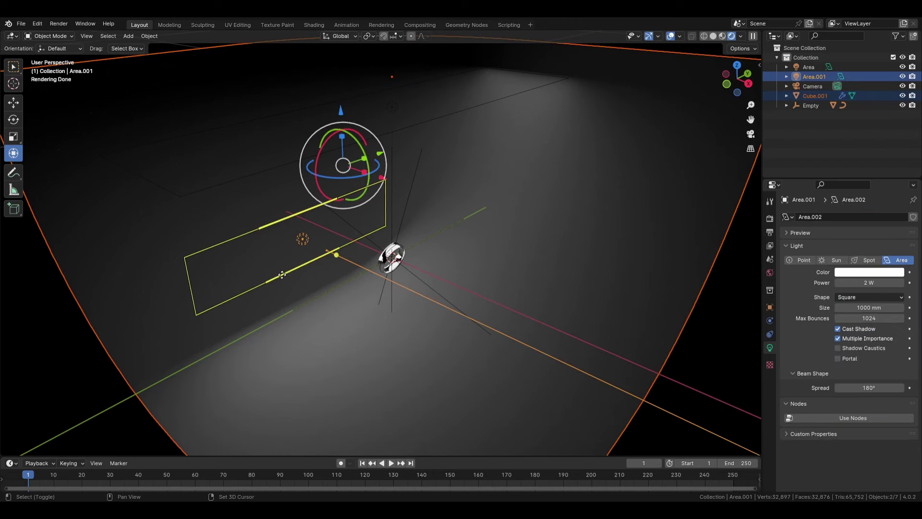
key(ctrl+p)
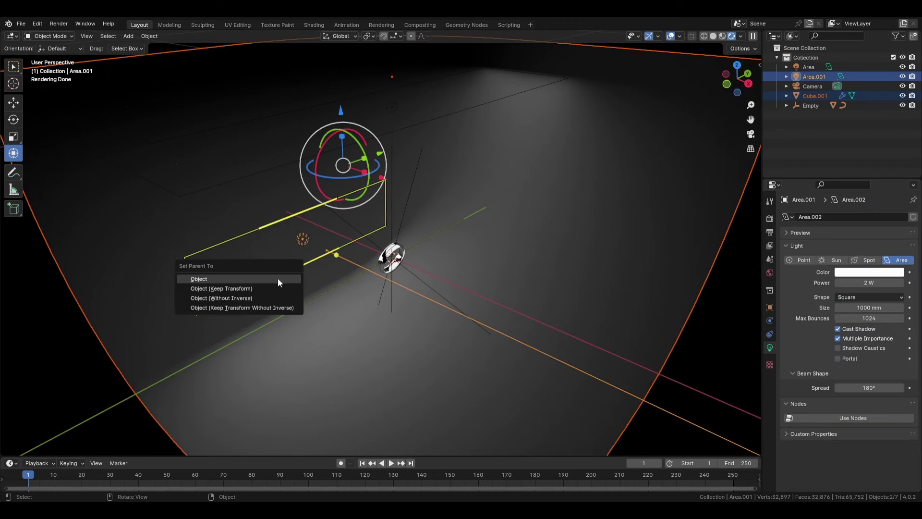
click(277, 278)
key(ctrl+l)
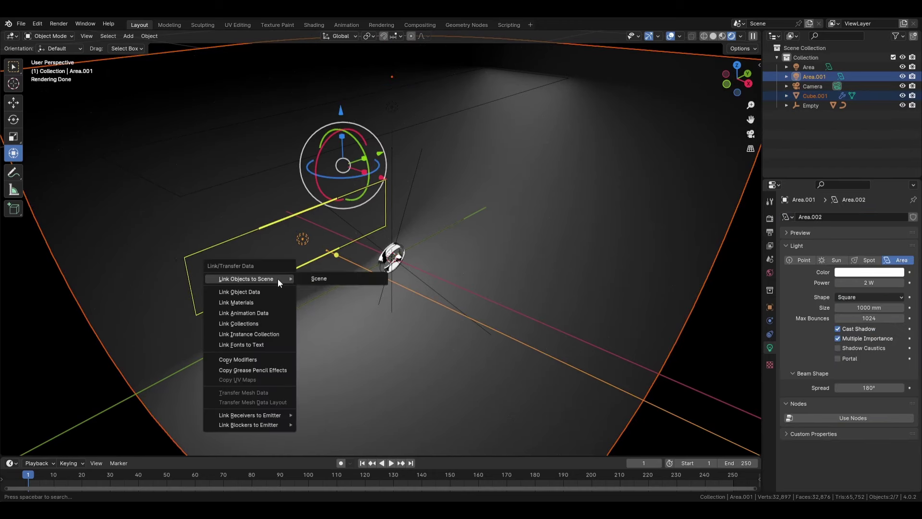
mouse_move(277, 413)
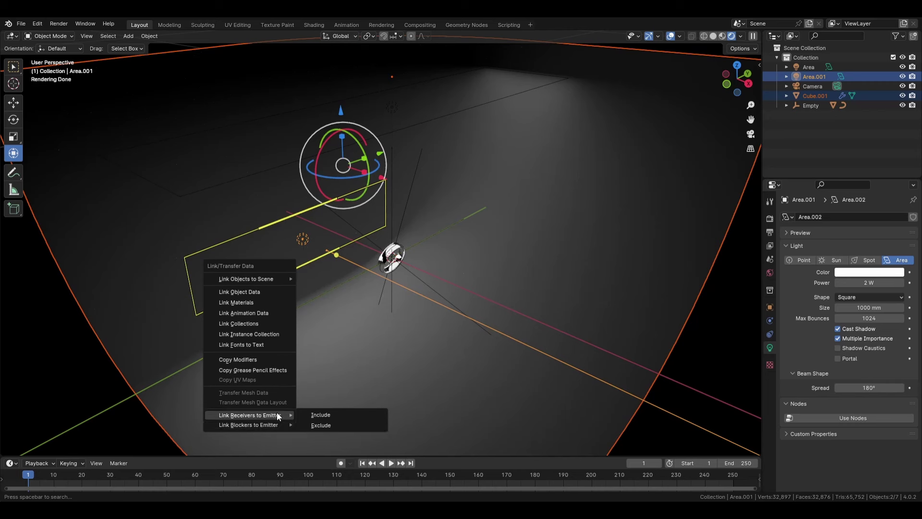
click(339, 425)
scroll(410, 258, up, 5)
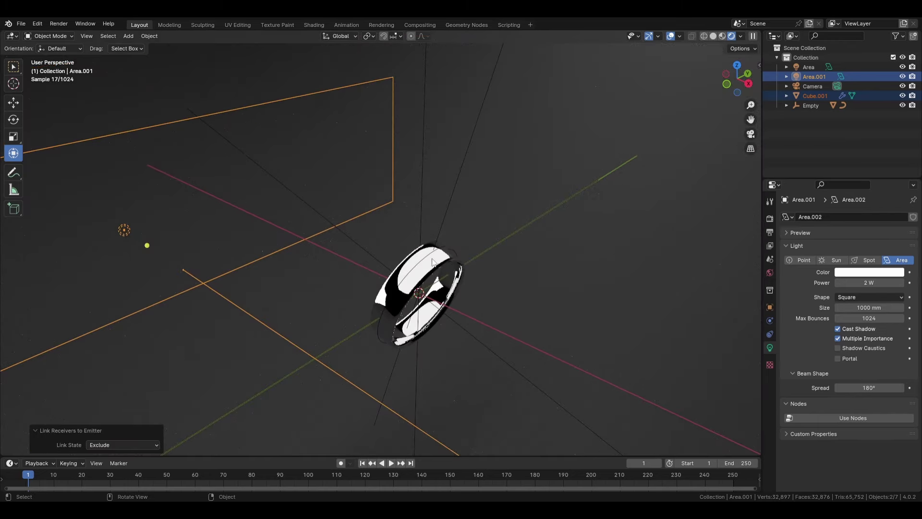
click(414, 279)
click(304, 337)
scroll(304, 359, down, 8)
click(645, 407)
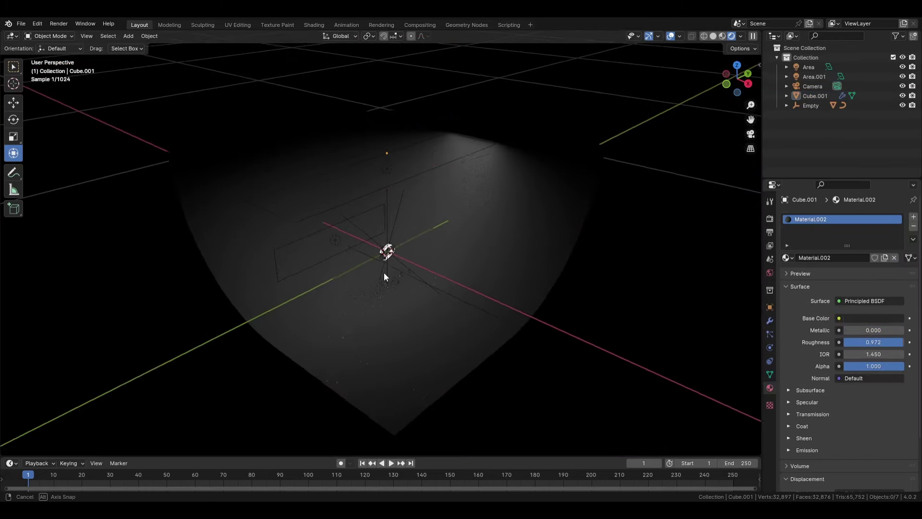
- Add a spot light at the ring and raise it 528.2 mm along Z
scroll(382, 267, up, 5)
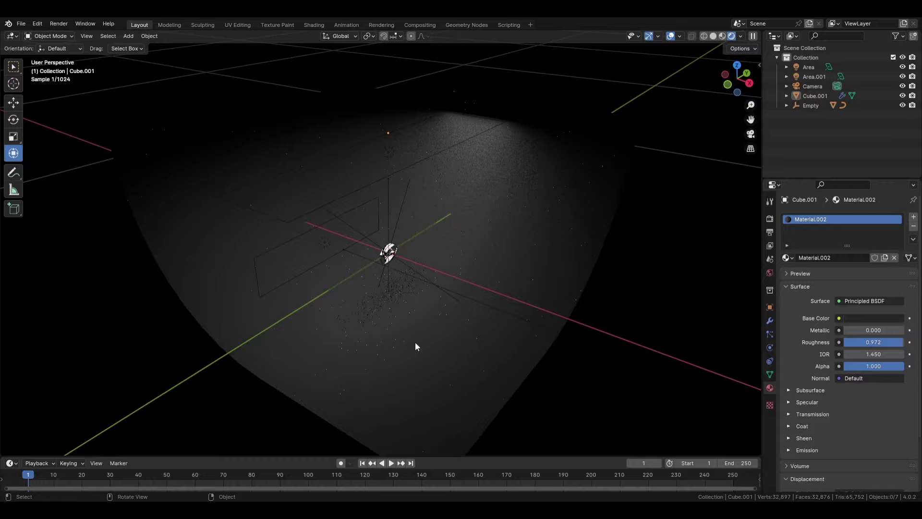
key(shift+a)
mouse_move(406, 335)
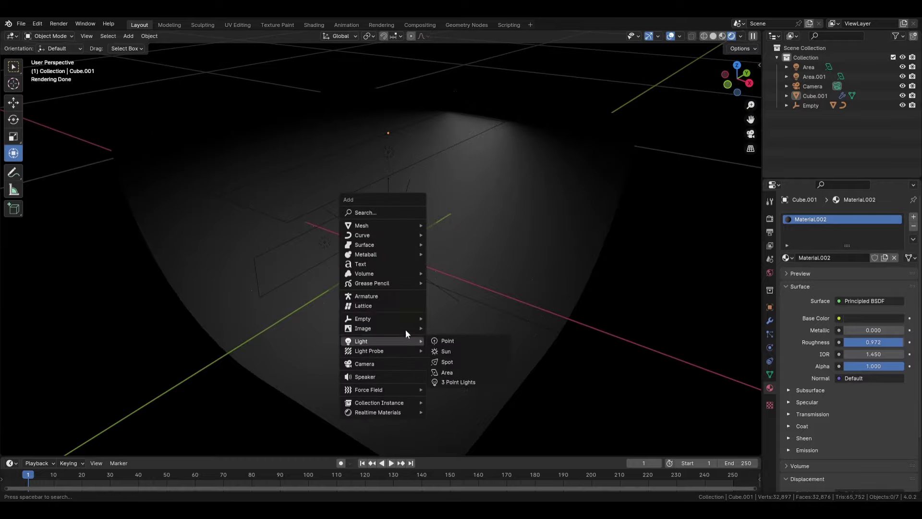
click(464, 364)
scroll(432, 298, down, 3)
drag(387, 202, 398, 53)
middle_drag(402, 67, 368, 74)
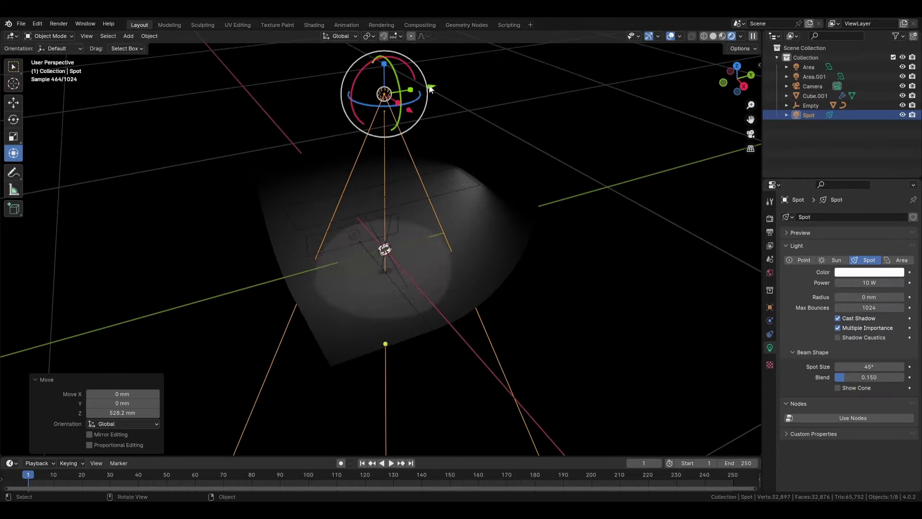
- Offset the spot light sideways along Y, rotate it 27.1° about X to aim at the ring, and scale it to 0.061
drag(431, 89, 338, 103)
drag(257, 90, 252, 109)
key(s)
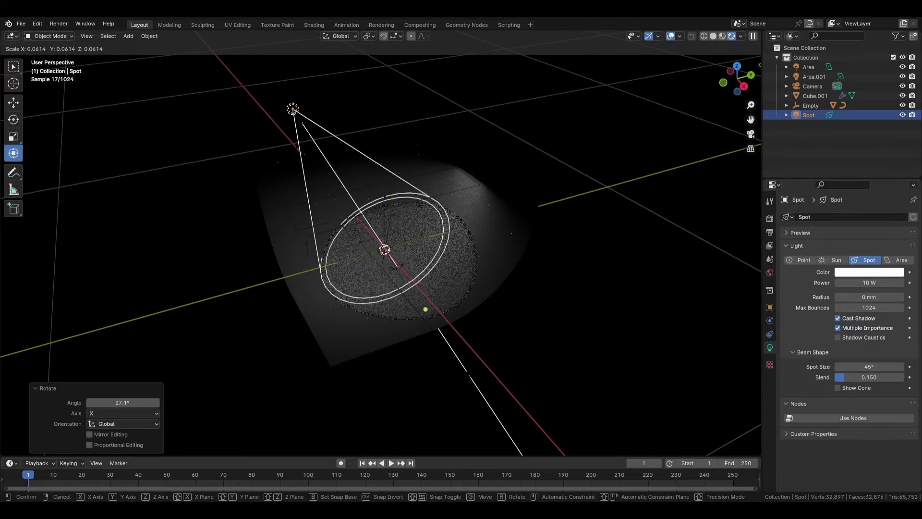
click(310, 127)
- Set the spot light's power to about 49.6 W and its radius to 10 mm
scroll(440, 335, up, 4)
shift+middle_drag(439, 334, 404, 254)
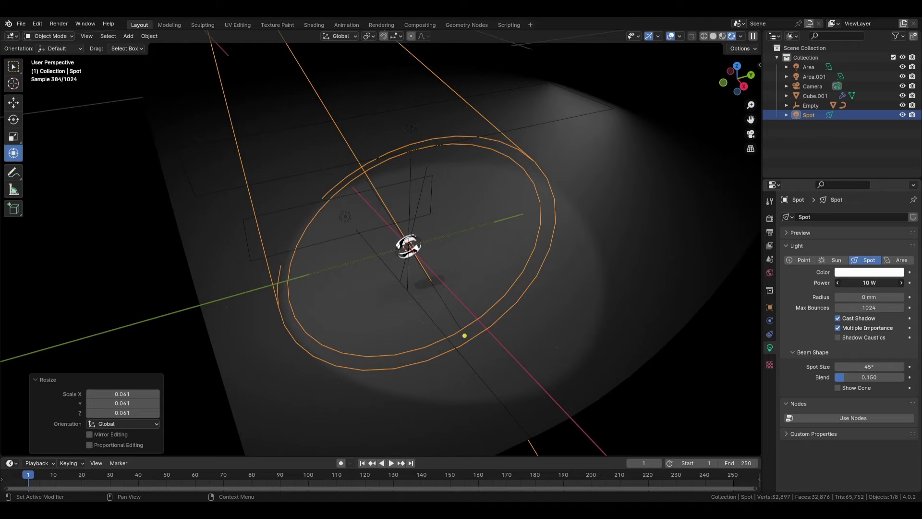
drag(869, 283, 904, 283)
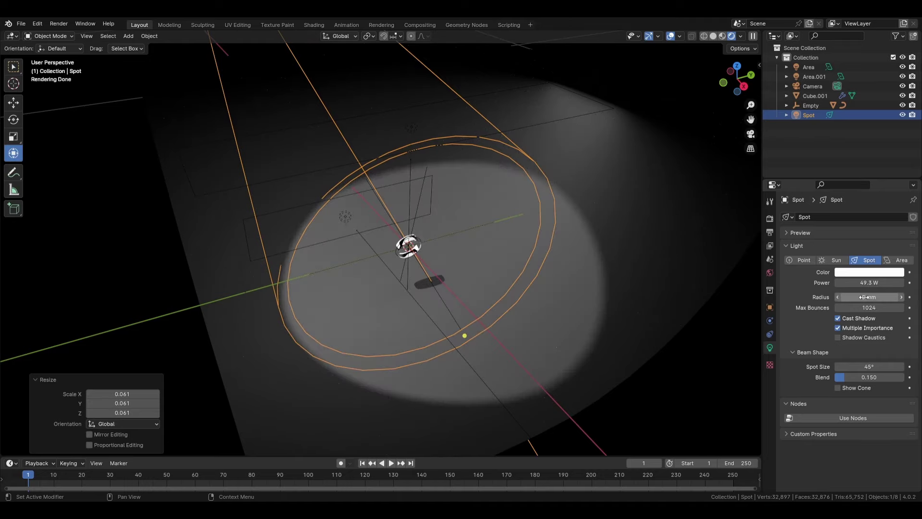
scroll(446, 331, up, 6)
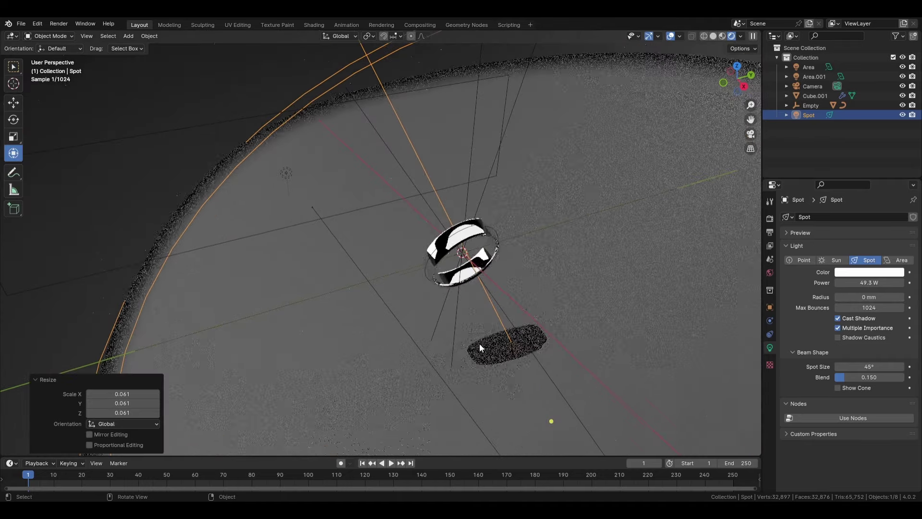
scroll(494, 349, up, 2)
shift+middle_drag(493, 344, 430, 324)
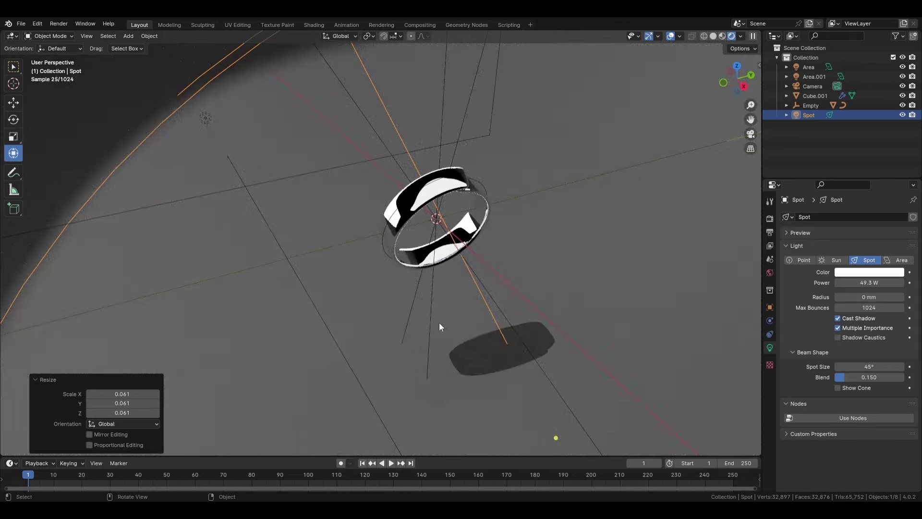
mouse_move(869, 297)
mouse_down()
mouse_move(886, 297)
mouse_move(871, 296)
mouse_move(867, 284)
mouse_up()
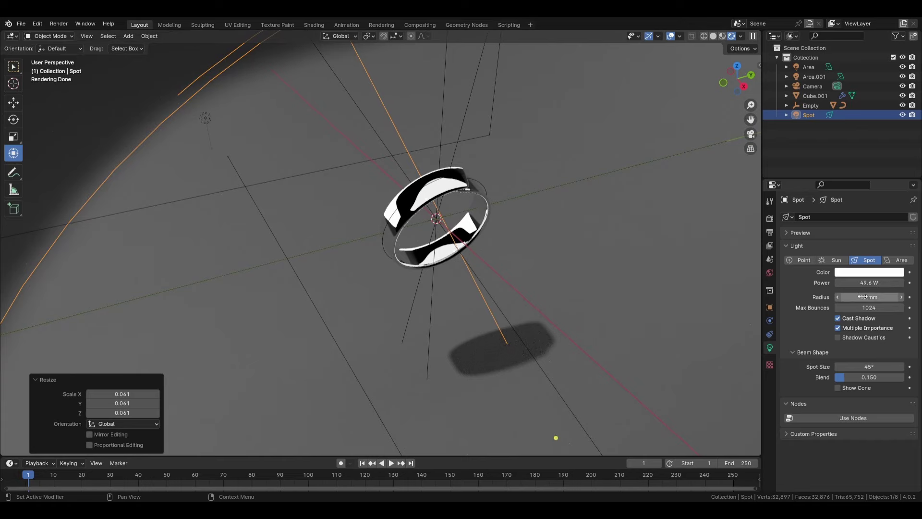
- Soften the edge of the spot light's beam by setting its blend to 0.905
scroll(516, 376, down, 7)
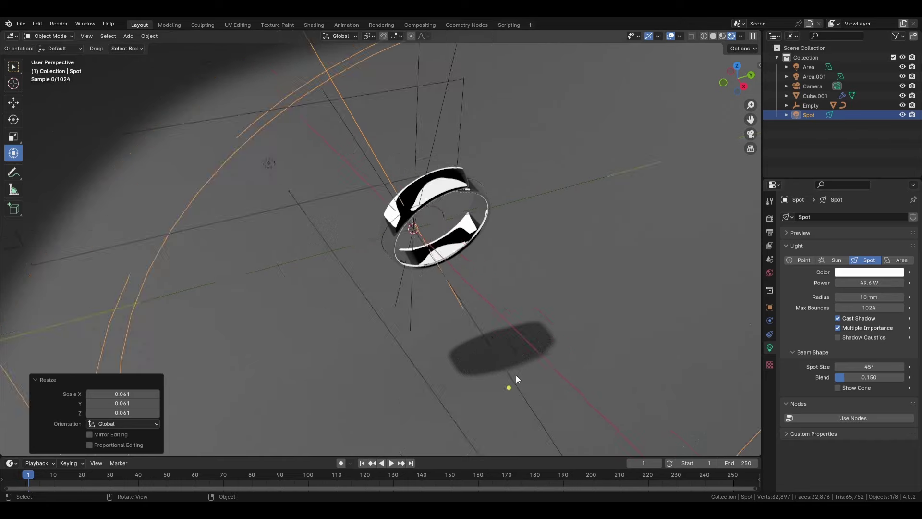
drag(860, 377, 898, 377)
scroll(377, 289, down, 6)
middle_drag(377, 290, 379, 304)
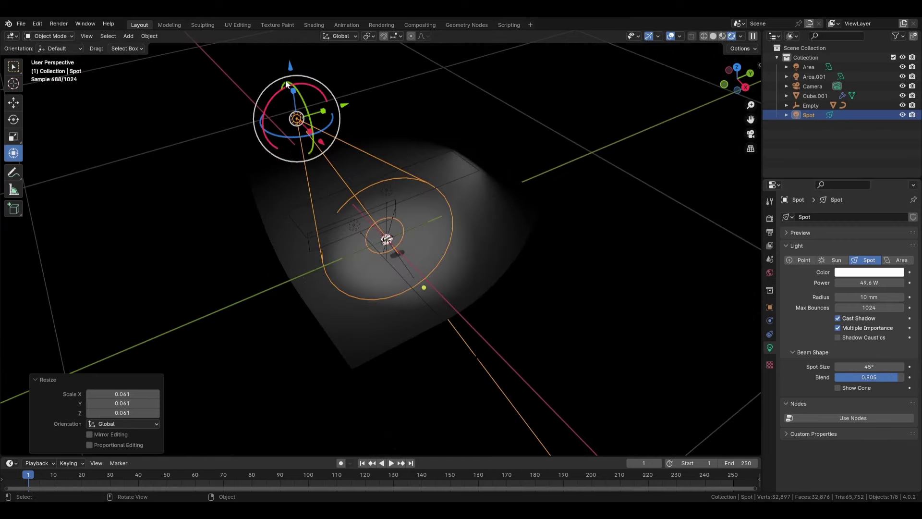
- Change the backdrop material's base color to a very dark warm brown
click(535, 355)
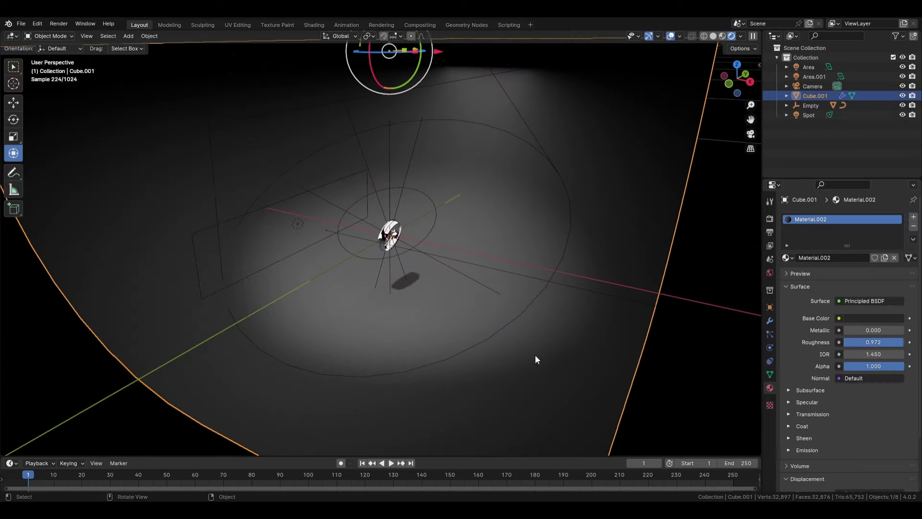
middle_drag(535, 356, 440, 281)
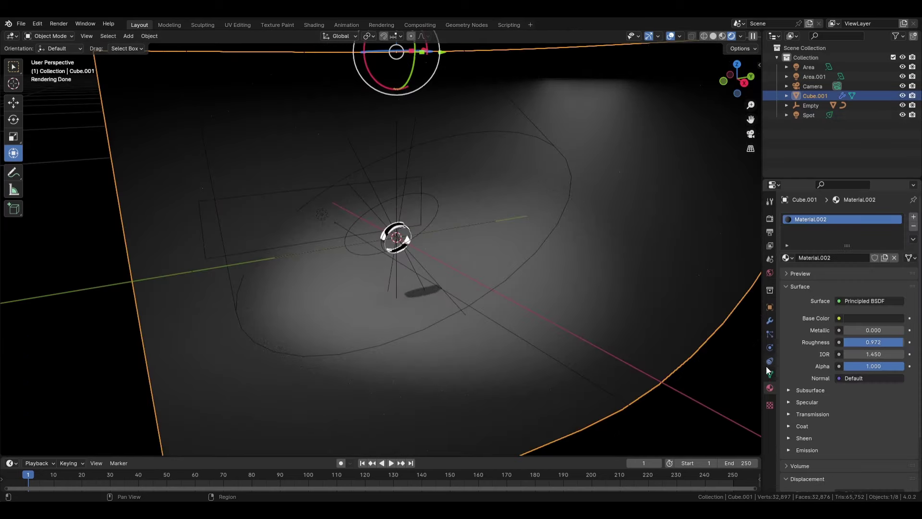
click(858, 317)
drag(847, 210, 827, 231)
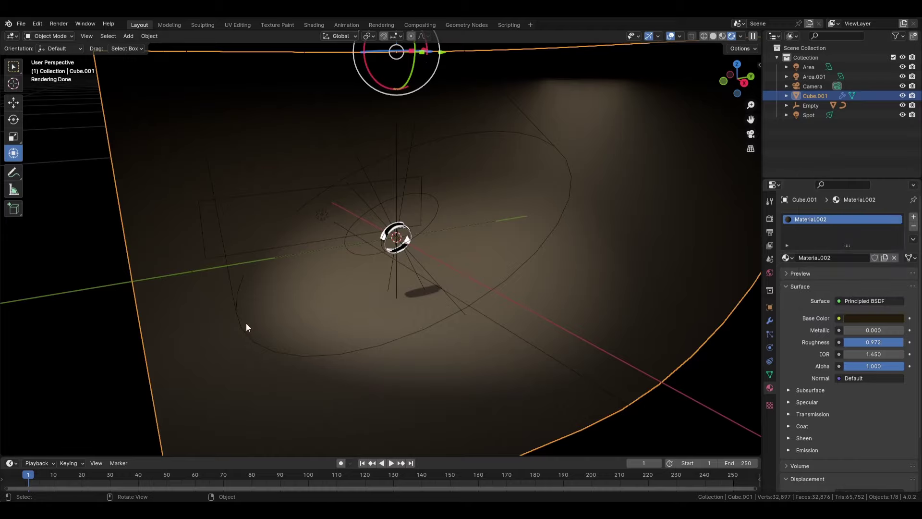
- Examine the ring's reflections and its shadow on the backdrop from several angles and distances
scroll(457, 312, up, 8)
middle_drag(455, 233, 452, 259)
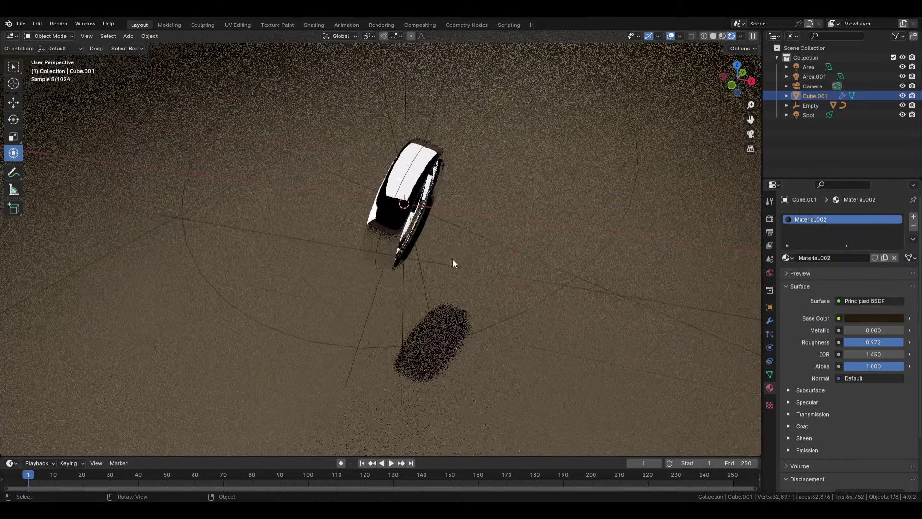
scroll(410, 271, down, 14)
scroll(422, 277, up, 13)
middle_drag(407, 312, 448, 296)
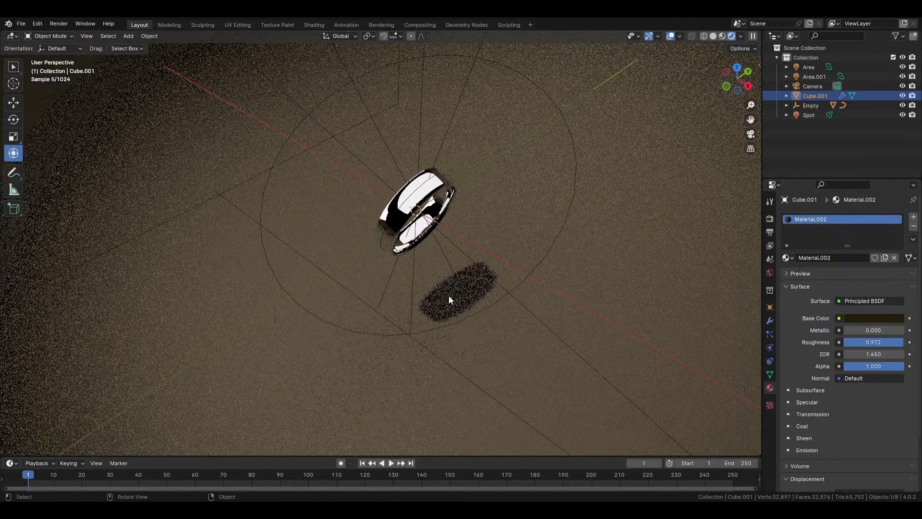
scroll(447, 308, down, 8)
middle_drag(443, 327, 429, 323)
scroll(432, 264, up, 7)
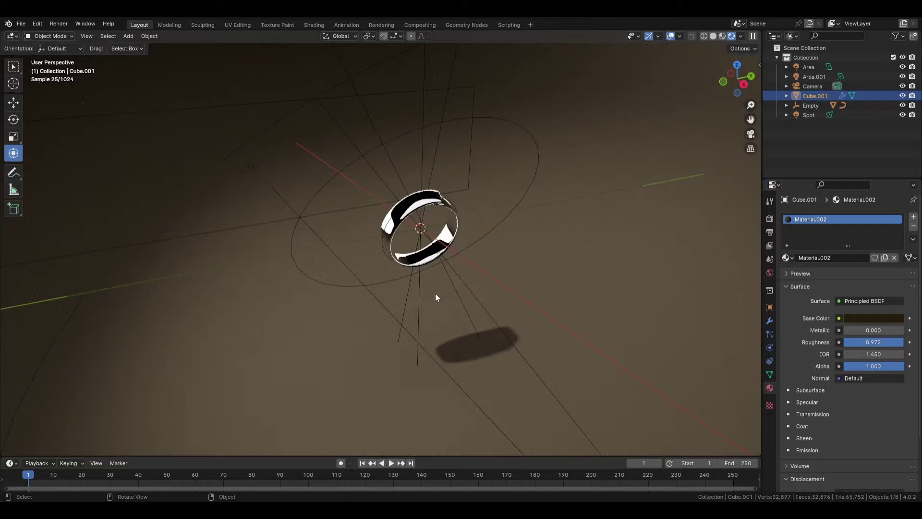
scroll(435, 293, down, 6)
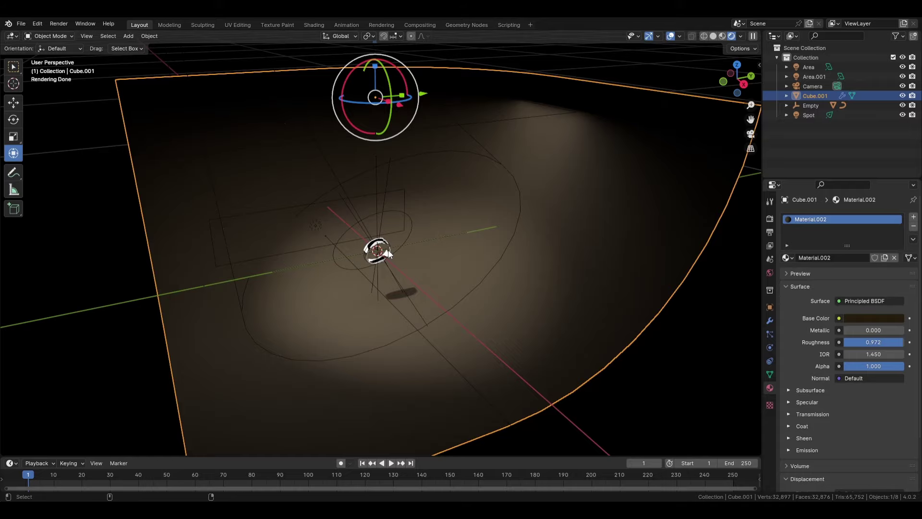
- Align the camera to the current view, select it and set its focal length to 100 mm
key(ctrl+alt+KP_0)
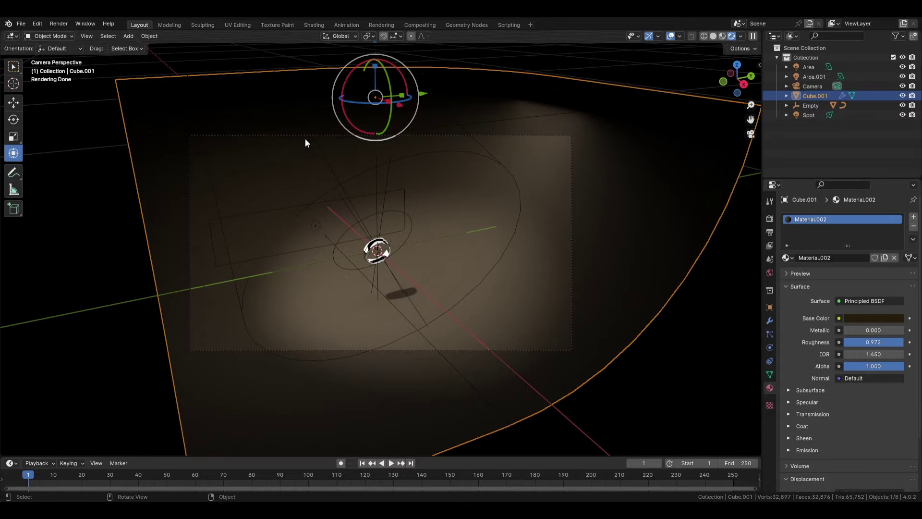
click(305, 140)
click(305, 139)
scroll(306, 140, up, 3)
scroll(307, 144, down, 1)
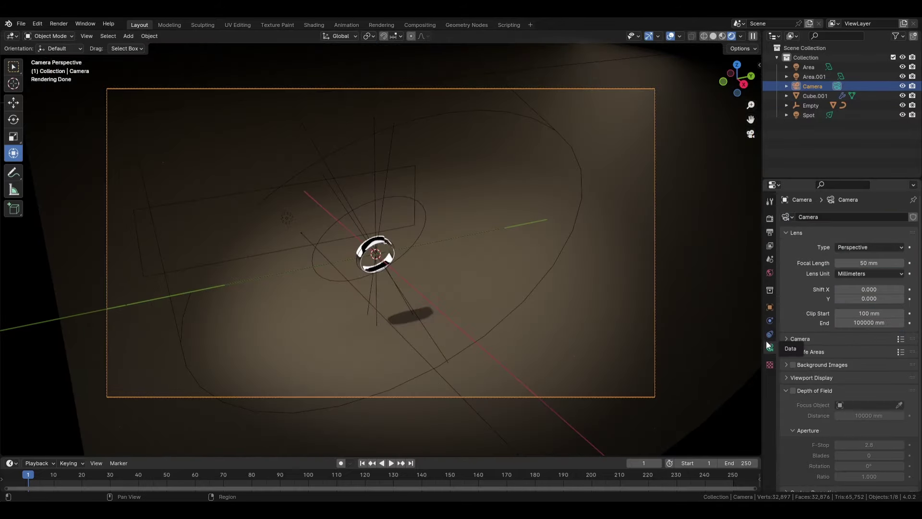
drag(856, 263, 892, 263)
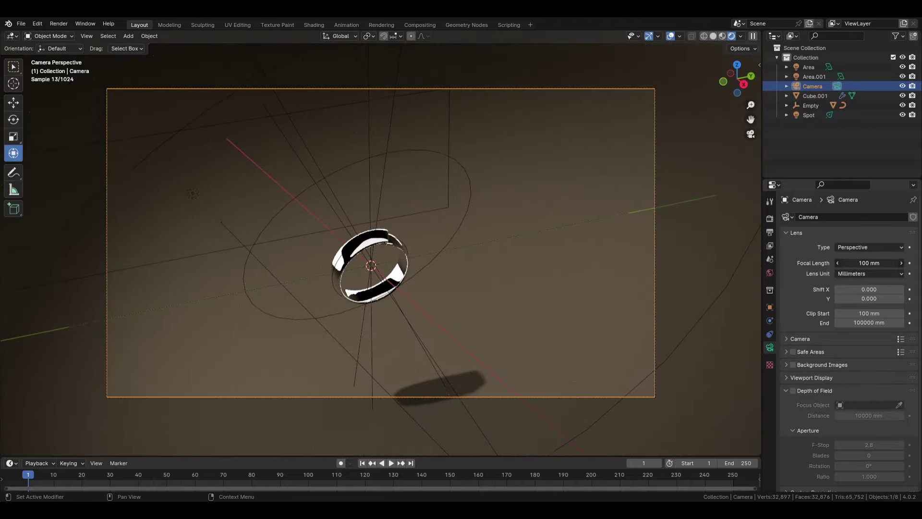
- Scale the camera object down to 0.075 and return to a close camera view of the ring
scroll(405, 274, up, 5)
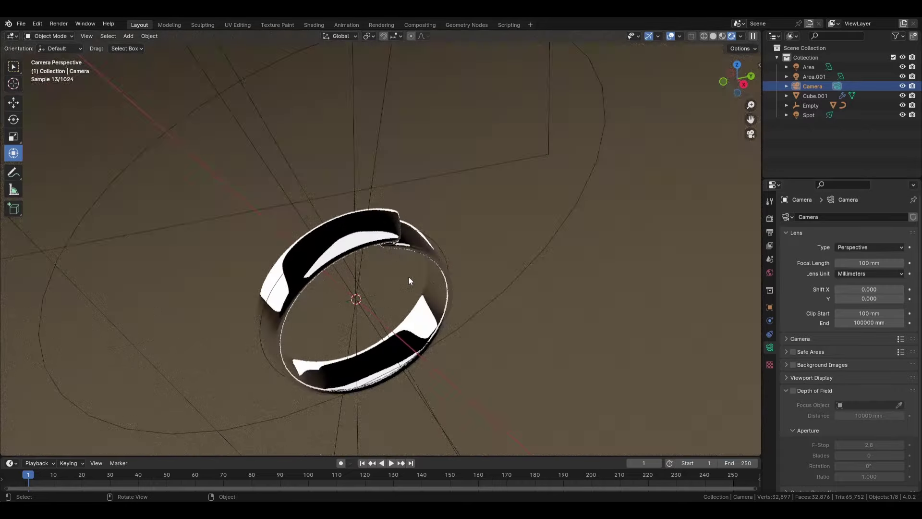
scroll(399, 339, down, 10)
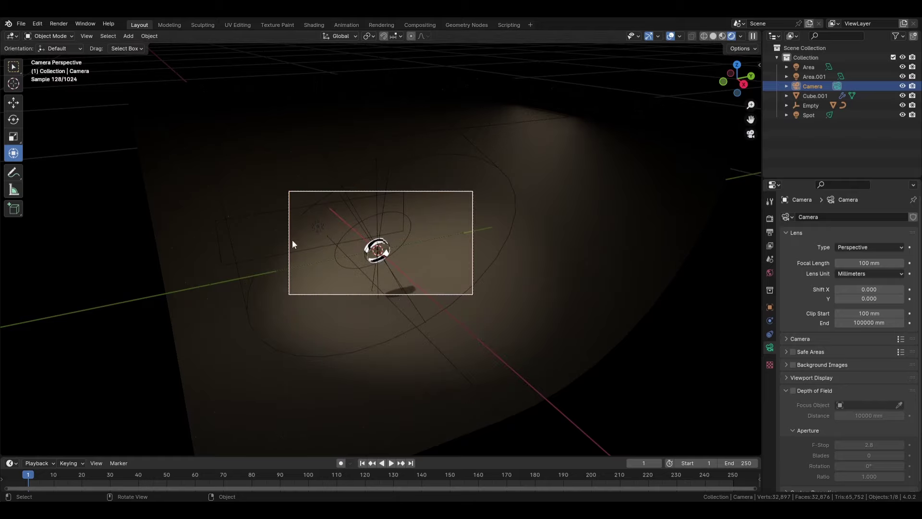
middle_drag(294, 243, 233, 299)
key(s)
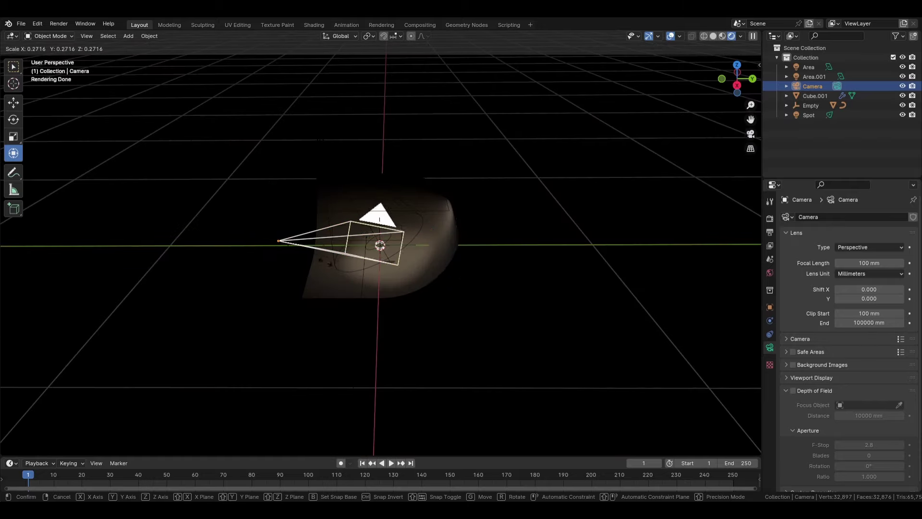
click(313, 238)
scroll(346, 258, up, 7)
middle_drag(347, 258, 338, 275)
key(KP_0)
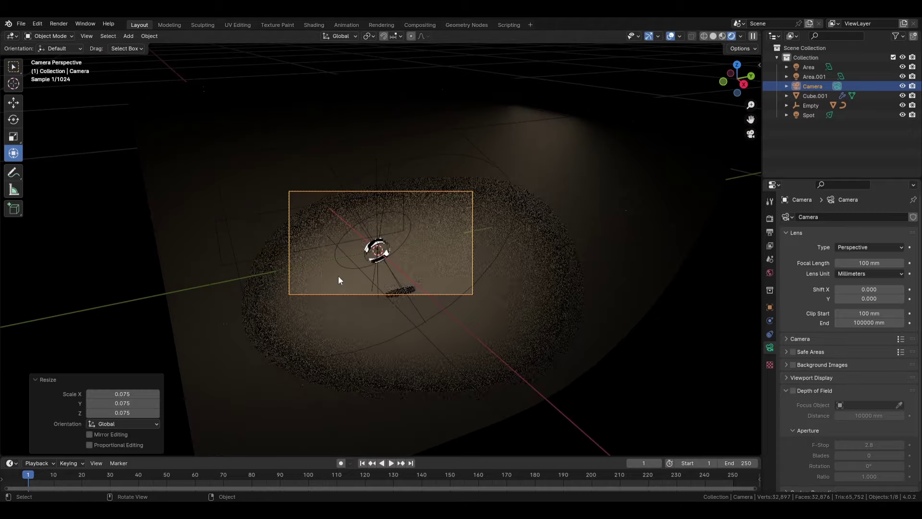
scroll(339, 273, up, 7)
scroll(358, 314, up, 3)
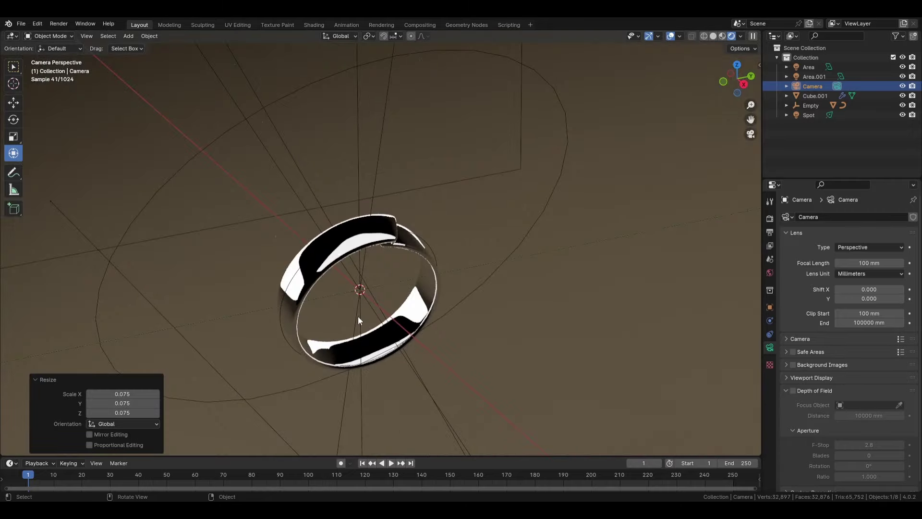
- Examine the rendered ring from several angles, including its tilted base mesh in Edit Mode
middle_drag(358, 316, 506, 214)
scroll(403, 263, up, 3)
scroll(387, 274, up, 5)
scroll(412, 304, down, 6)
middle_drag(412, 304, 435, 343)
click(368, 249)
middle_drag(377, 295, 413, 302)
key(Tab)
middle_drag(413, 301, 486, 325)
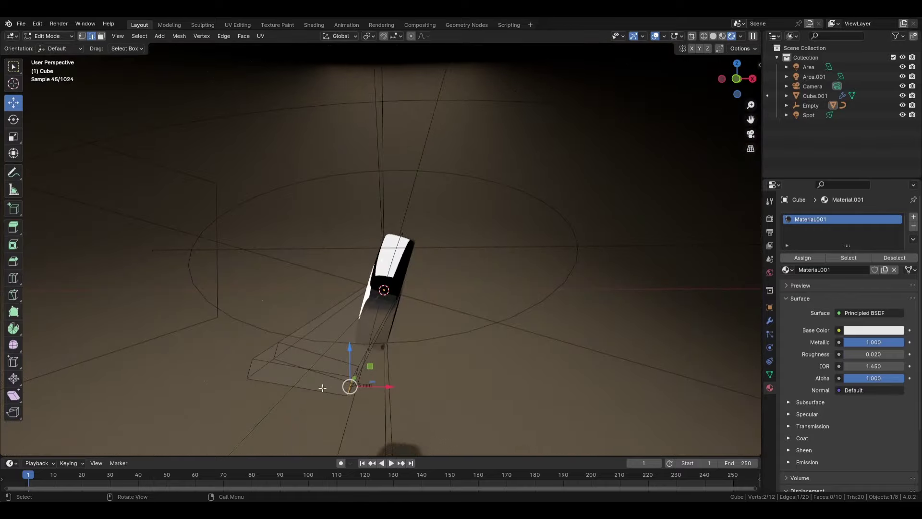
middle_drag(327, 381, 432, 321)
middle_drag(416, 375, 400, 377)
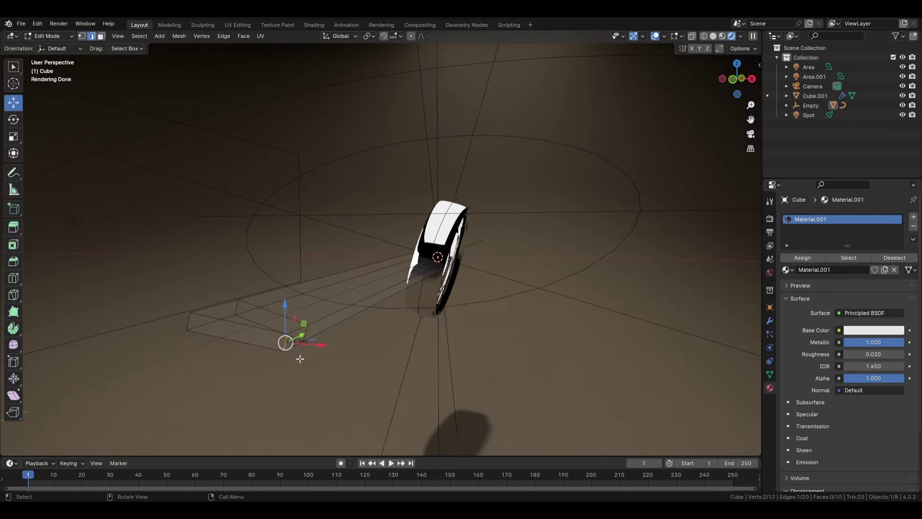
mouse_move(394, 299)
middle_down()
mouse_move(370, 304)
mouse_move(391, 305)
middle_up()
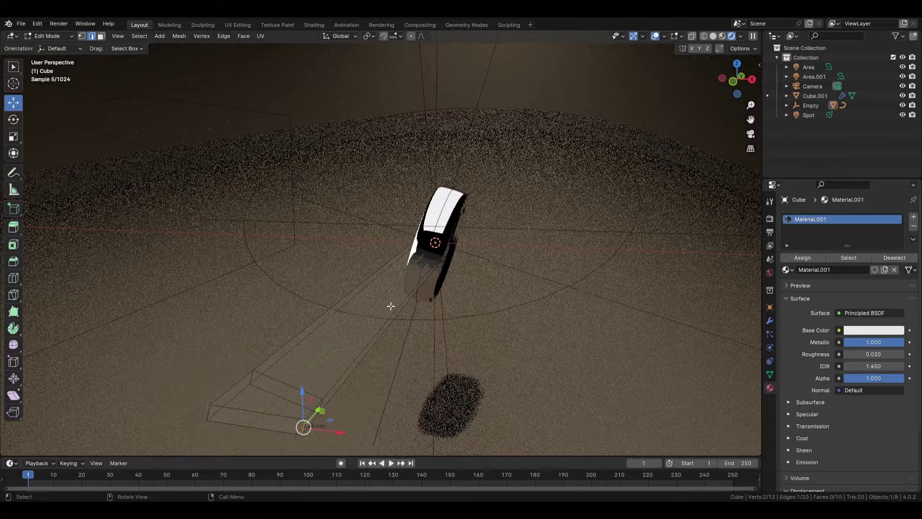
key(Tab)
middle_drag(475, 263, 503, 251)
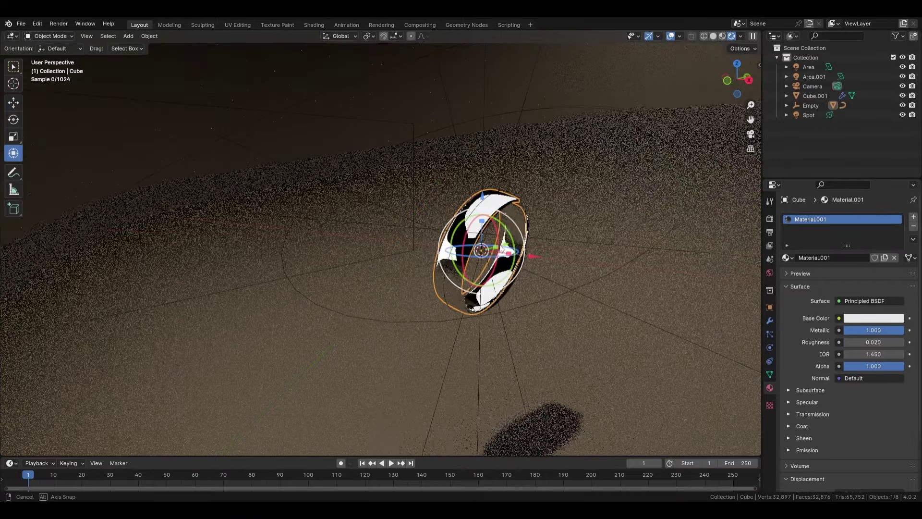
- Try to apply all transforms to the empty that holds the ring
click(603, 261)
scroll(598, 266, down, 3)
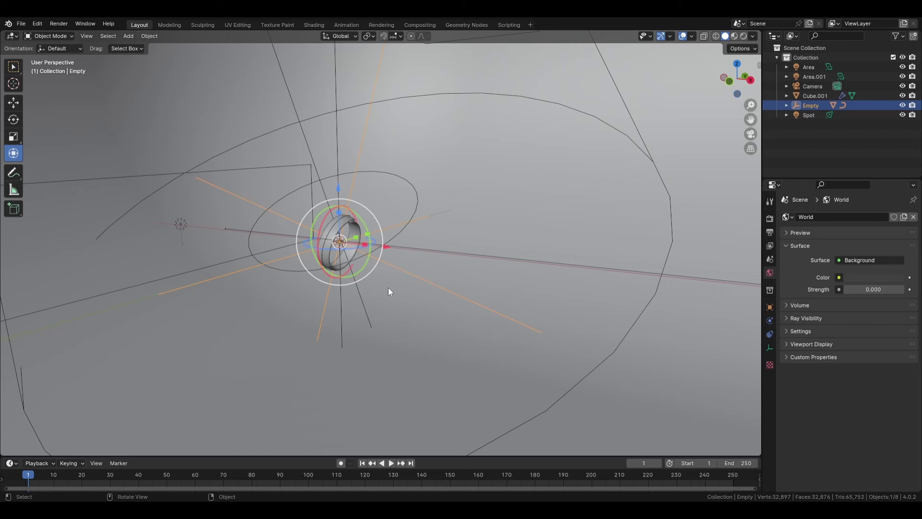
key(ctrl+a)
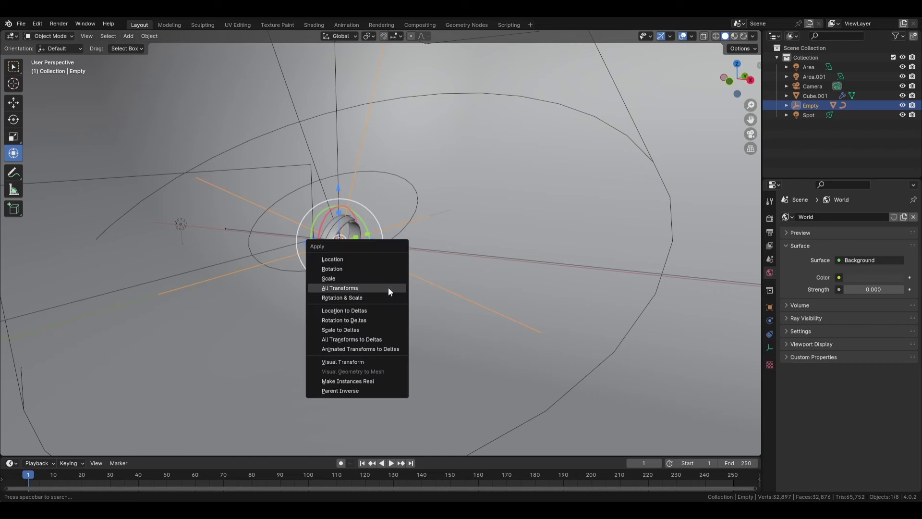
click(388, 287)
scroll(396, 258, up, 2)
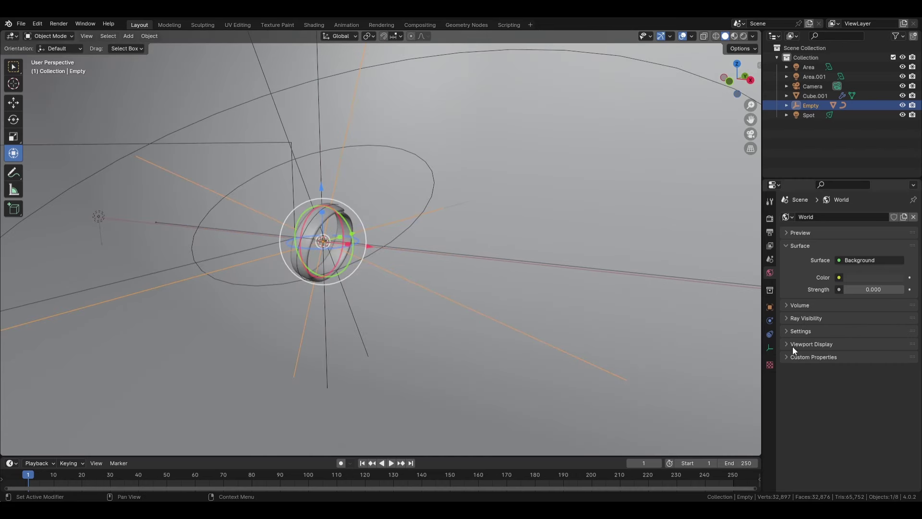
- Set the Y rotation of the ring's parent empty to 0° and check the straightened ring from several sides
click(770, 346)
click(771, 333)
click(771, 307)
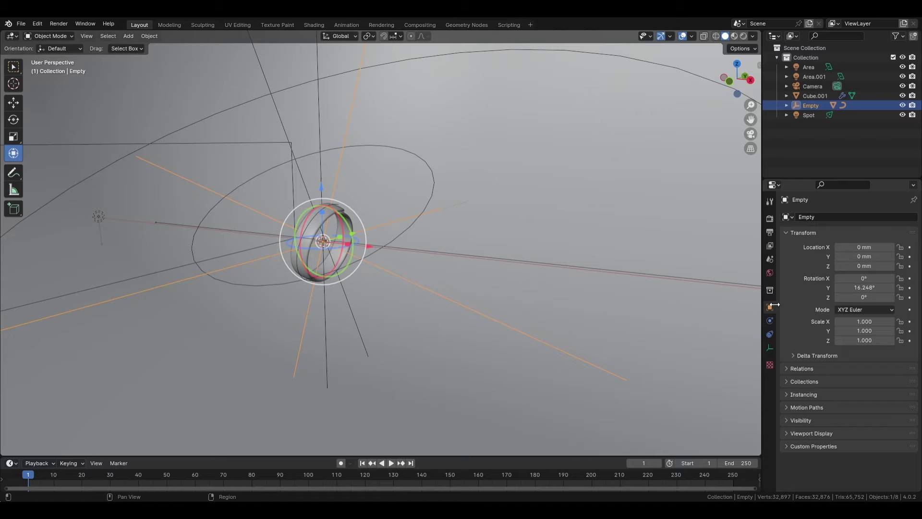
click(861, 289)
text(0)
key(Return)
middle_drag(344, 402, 376, 413)
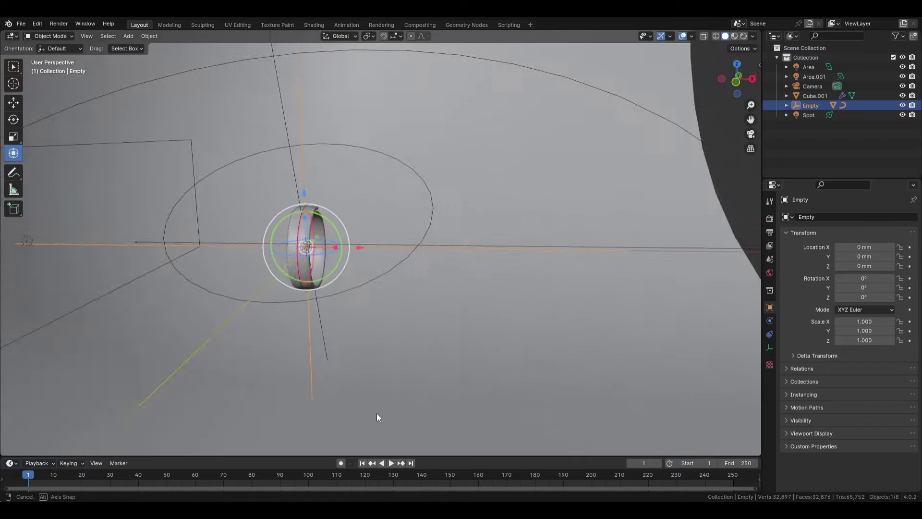
middle_drag(360, 255, 300, 294)
scroll(326, 264, up, 5)
scroll(325, 264, down, 5)
middle_drag(326, 265, 417, 286)
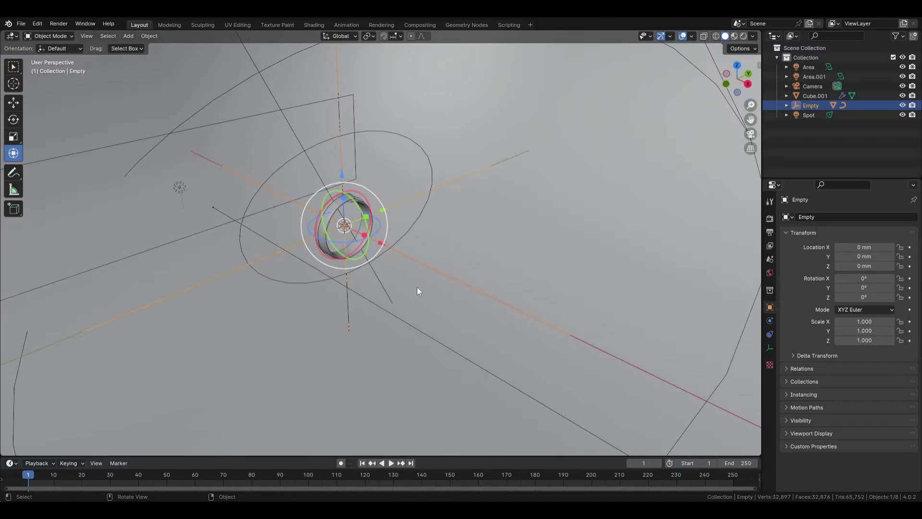
- Check the child objects of the ring's parent empty and rename the empty as Orientation
click(827, 136)
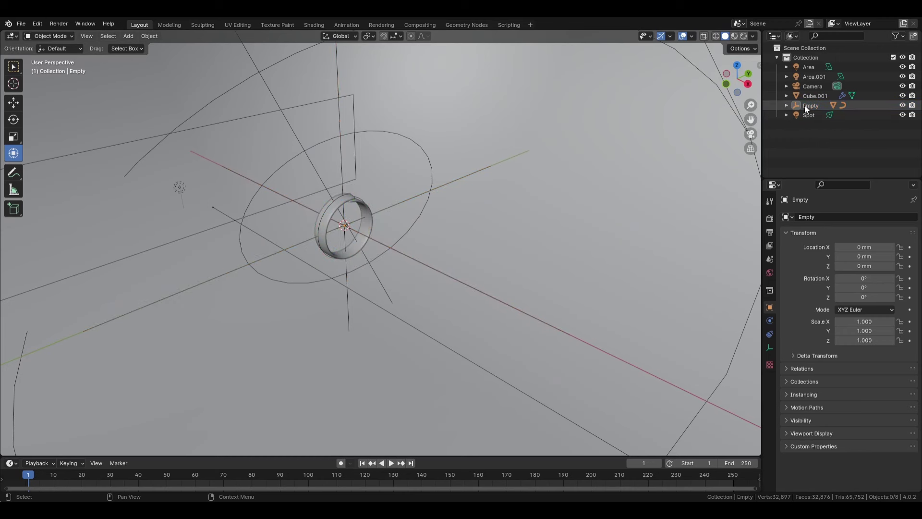
click(786, 105)
click(809, 116)
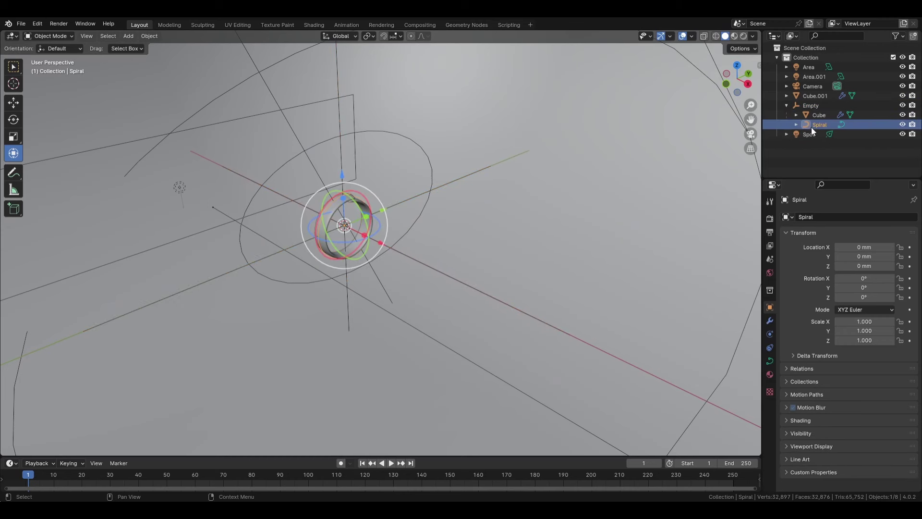
double_click(810, 104)
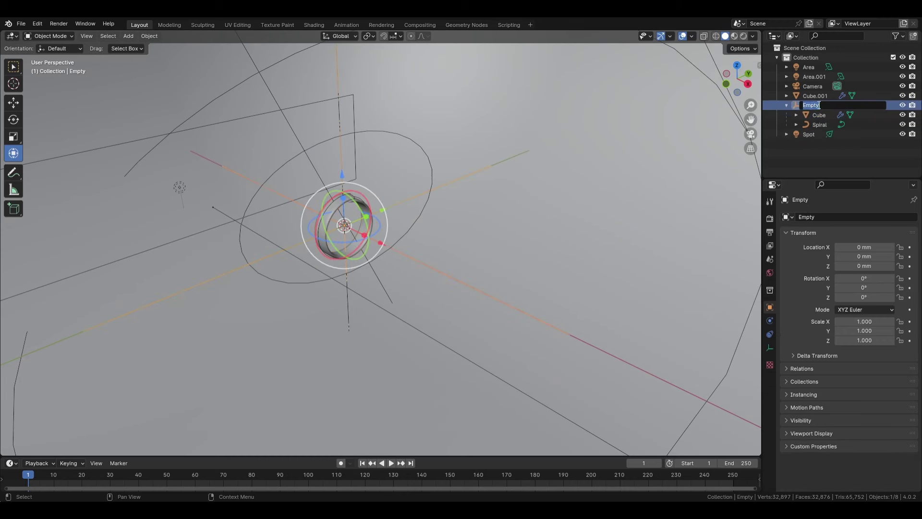
click(822, 105)
drag(827, 105, 783, 105)
text(Orientation)
key(Return)
click(786, 105)
click(812, 154)
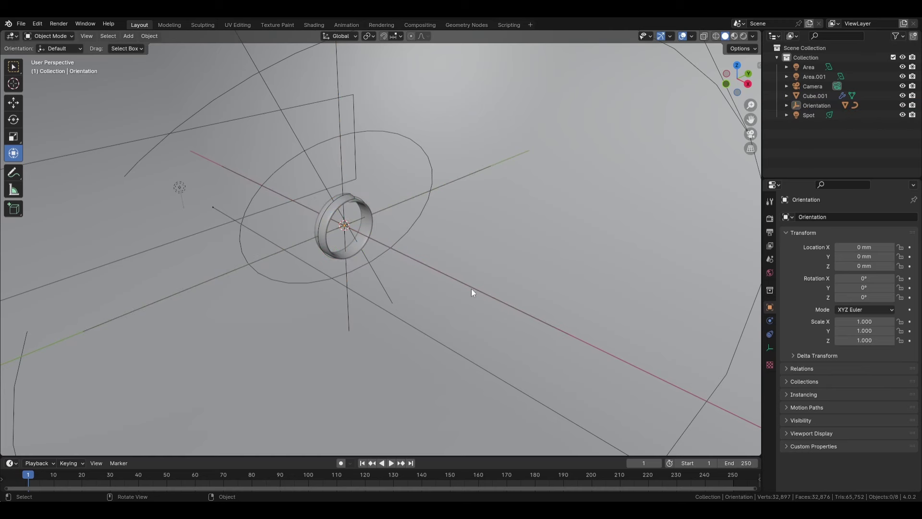
- Add a second plain axes empty at the world origin
key(shift+a)
mouse_move(336, 267)
click(404, 268)
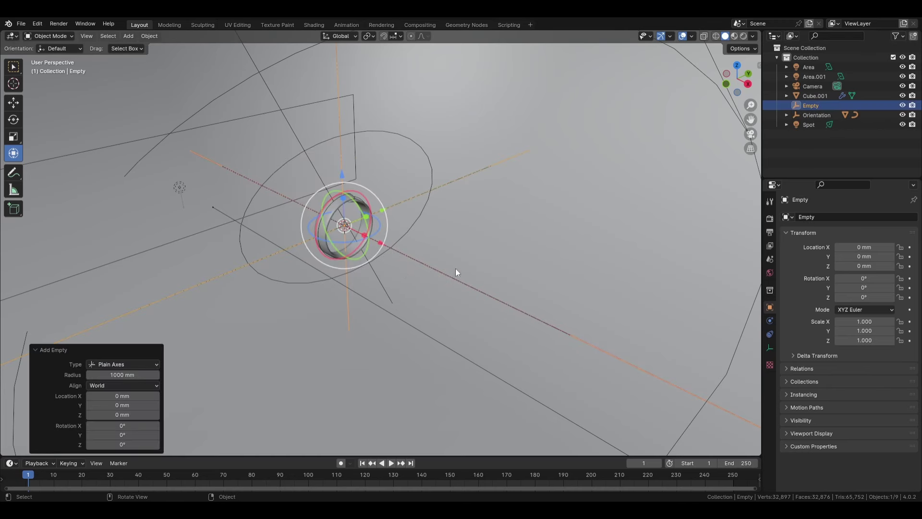
- Add a Copy Location and a Copy Rotation constraint to the Orientation empty
click(809, 116)
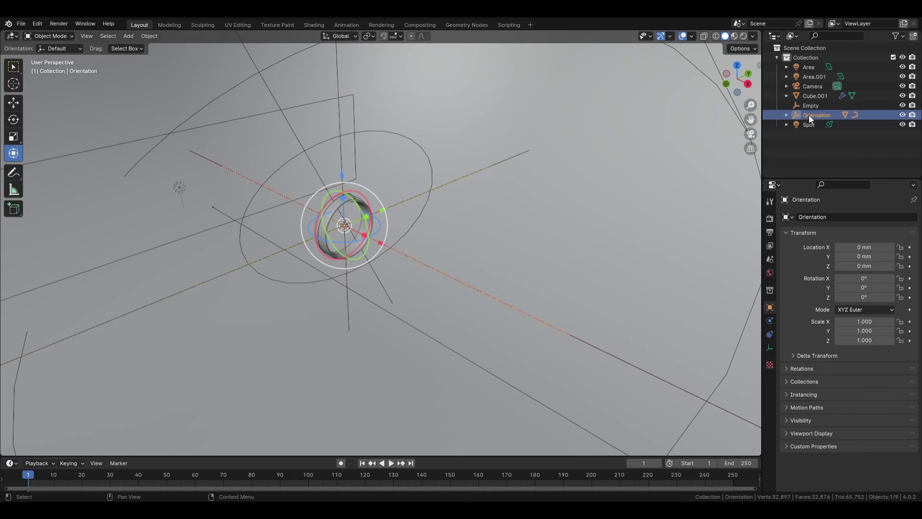
click(769, 333)
click(835, 219)
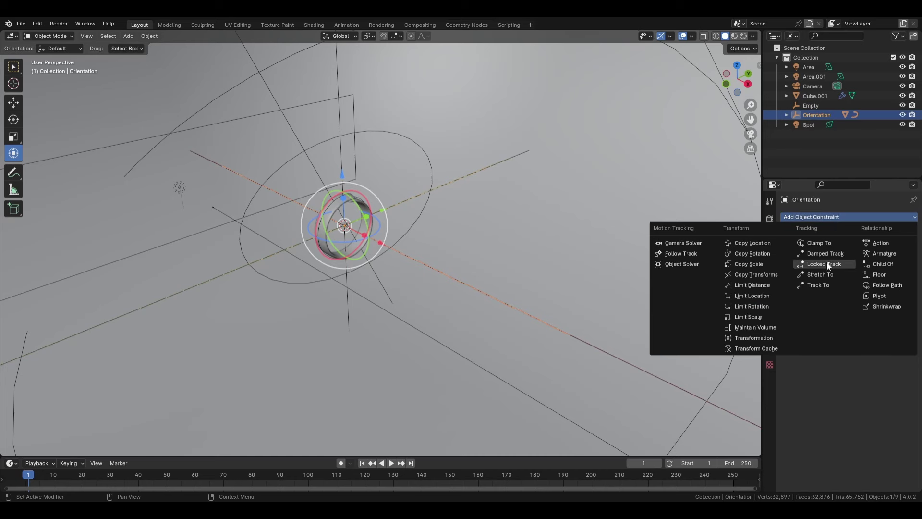
click(768, 243)
click(857, 219)
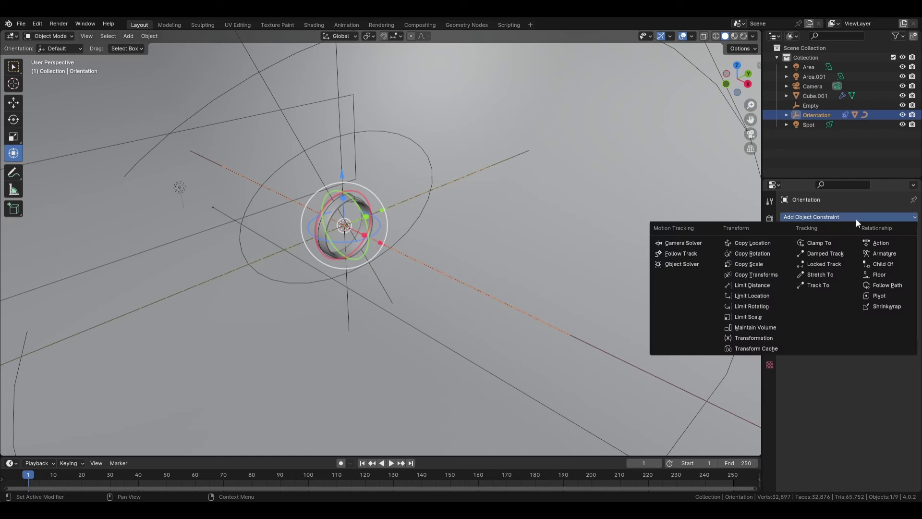
click(752, 254)
- Set the new Empty as the target of both the Copy Location and Copy Rotation constraints
click(899, 247)
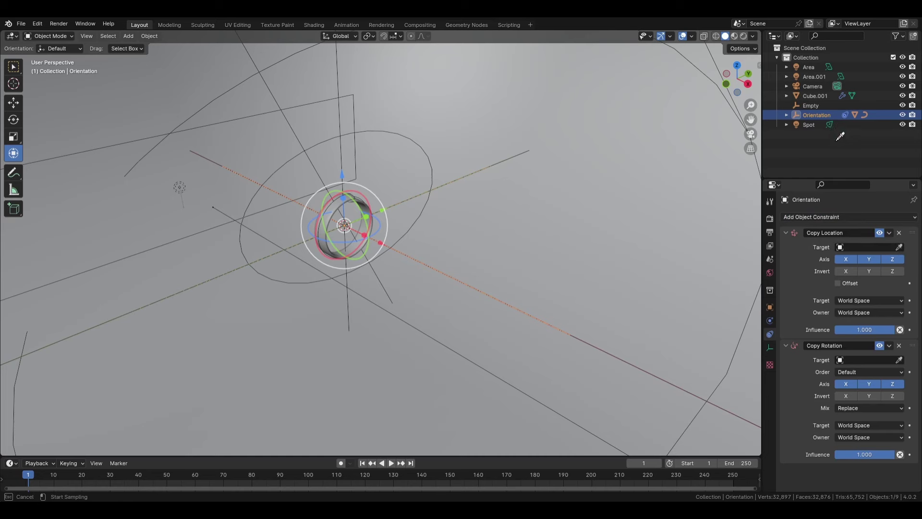
click(817, 106)
click(899, 360)
click(813, 104)
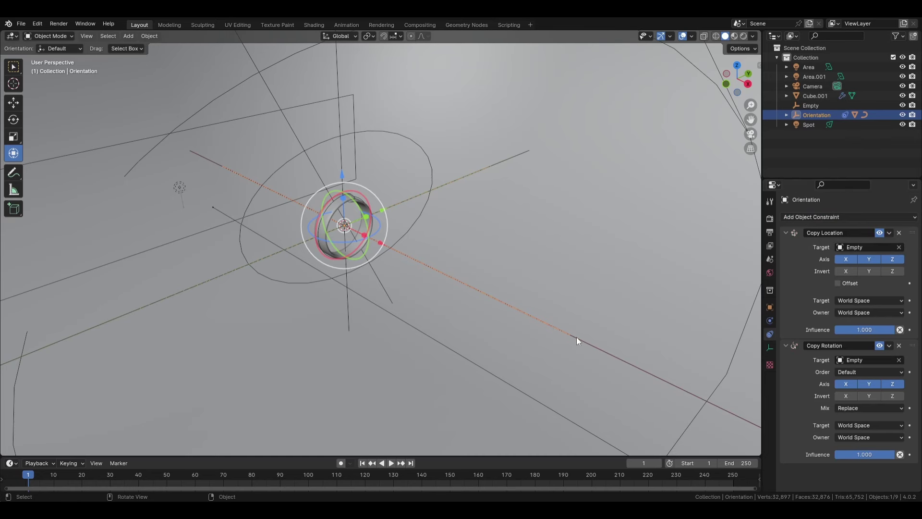
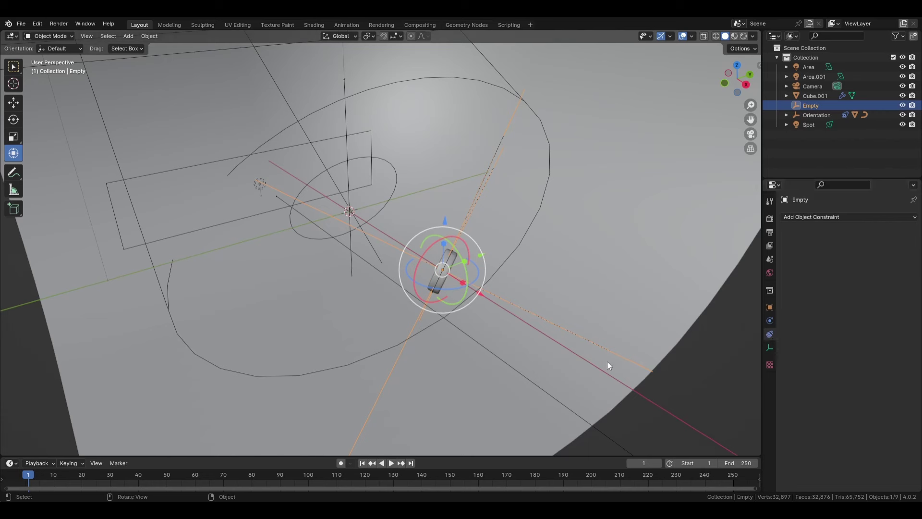
- Disable the Copy Rotation and Copy Location constraints on the Orientation empty
click(579, 337)
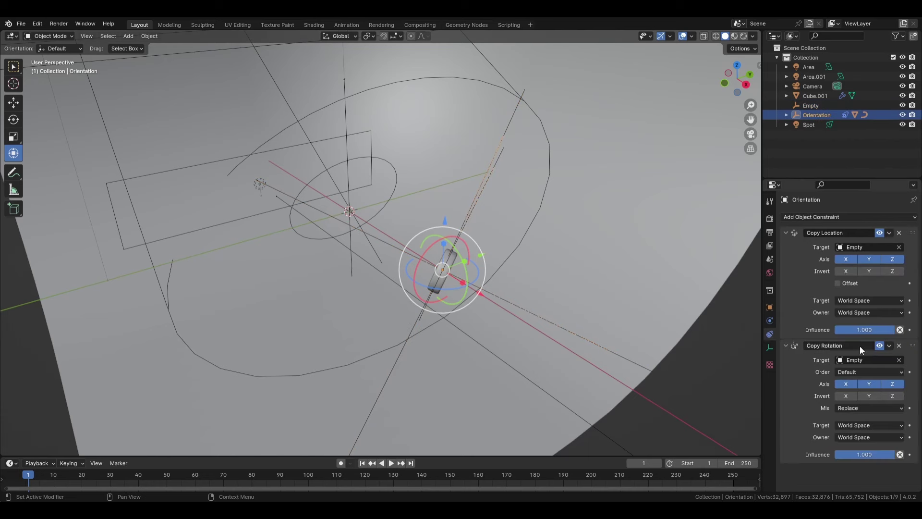
click(881, 345)
click(881, 346)
click(881, 346)
click(879, 232)
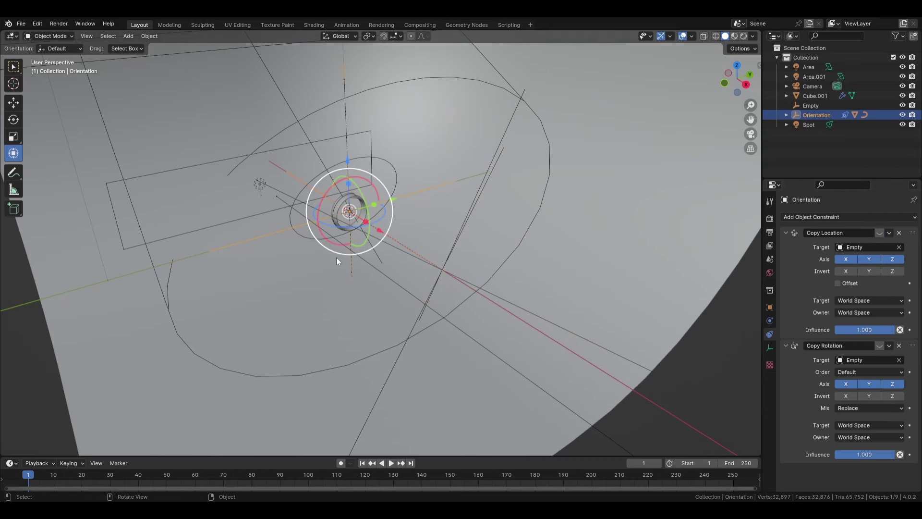
- Examine the ring's base mesh in Edit Mode while the constraints are off, and return to Object Mode
click(339, 197)
key(Tab)
scroll(243, 221, up, 4)
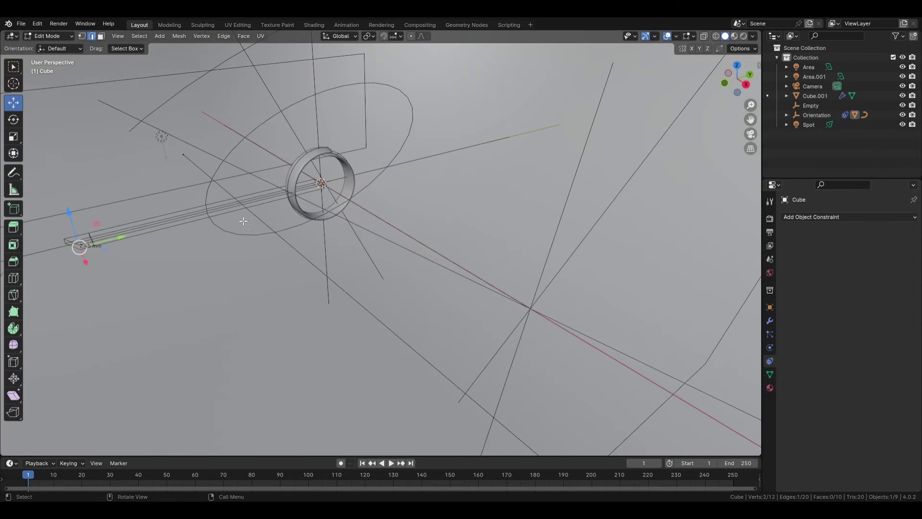
shift+middle_drag(259, 265, 331, 278)
scroll(329, 284, up, 2)
scroll(336, 279, down, 3)
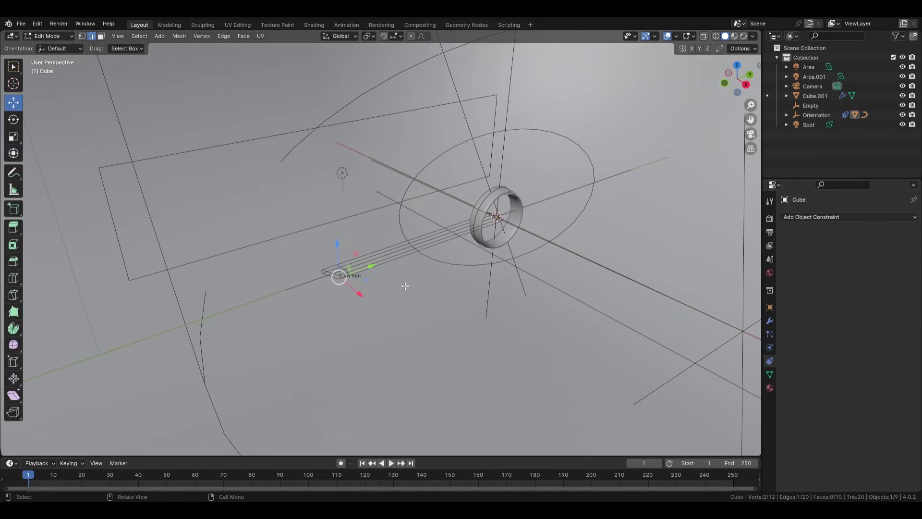
key(Tab)
middle_drag(534, 219, 604, 288)
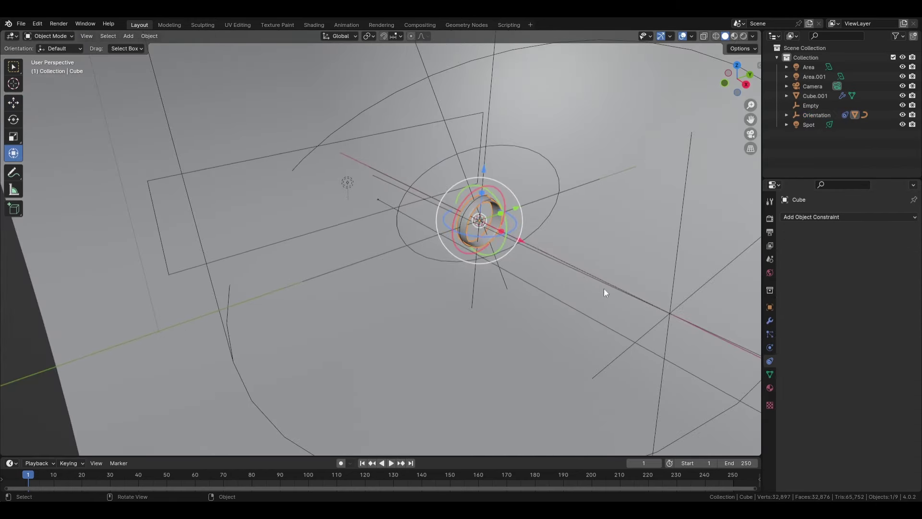
- Re-enable the Copy Location and Copy Rotation constraints on the Orientation empty
click(489, 112)
scroll(493, 129, down, 2)
click(810, 106)
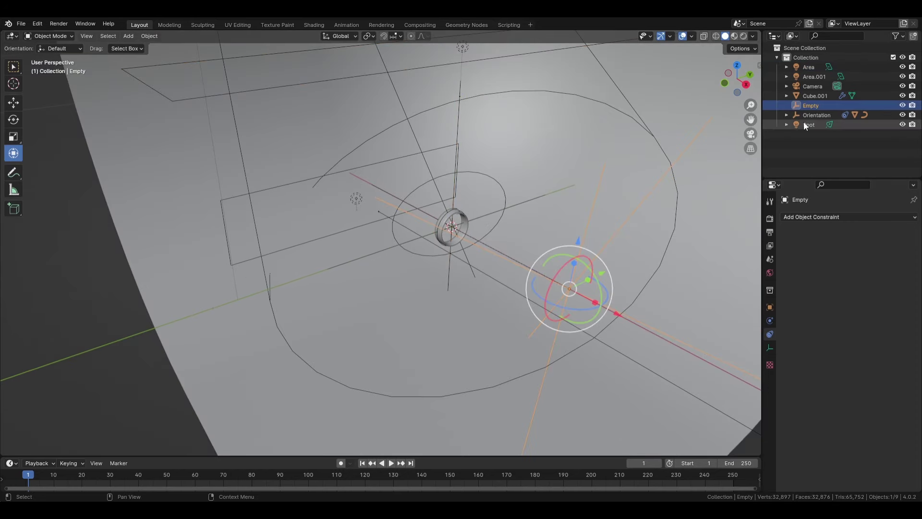
click(807, 116)
click(879, 233)
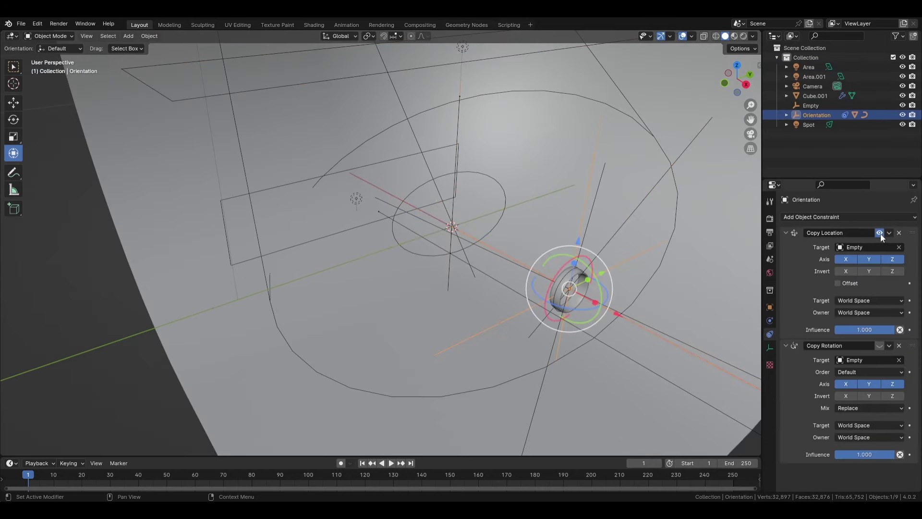
click(879, 346)
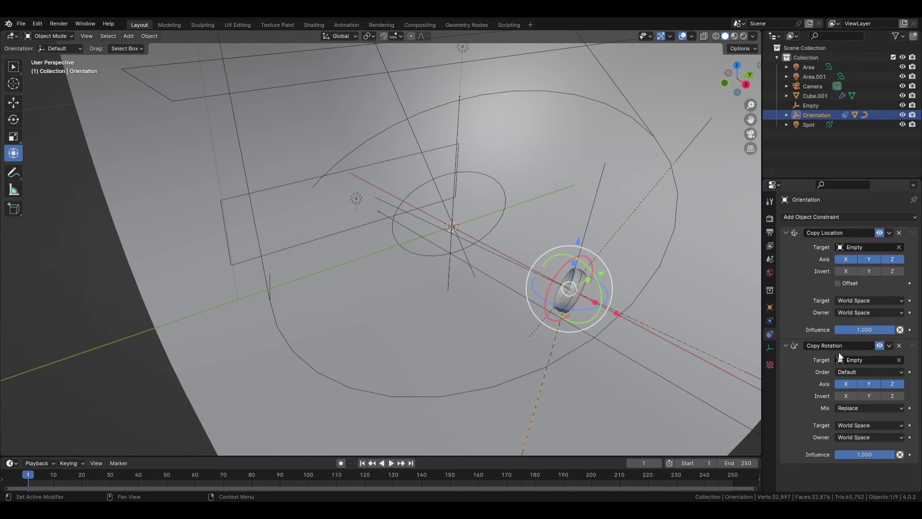
- Set the X location of the control Empty to 0 mm
click(812, 105)
click(770, 290)
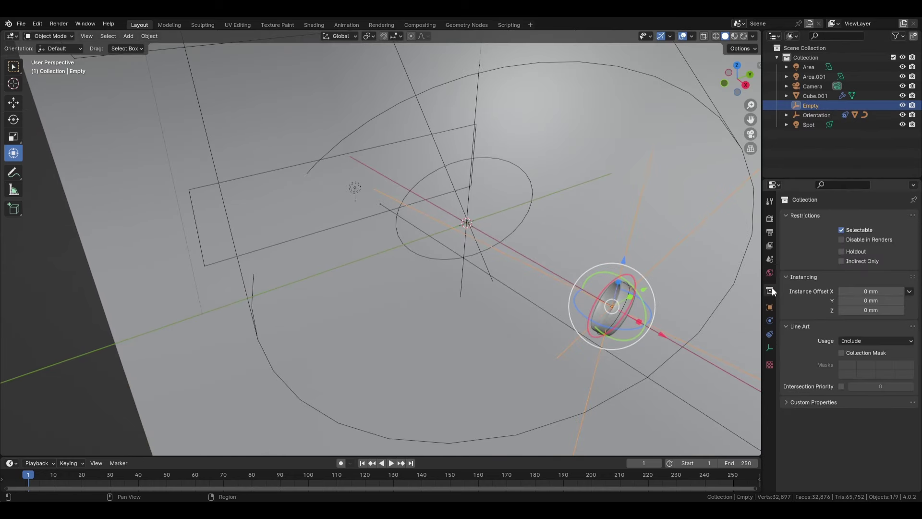
click(769, 308)
click(769, 320)
click(770, 308)
click(872, 246)
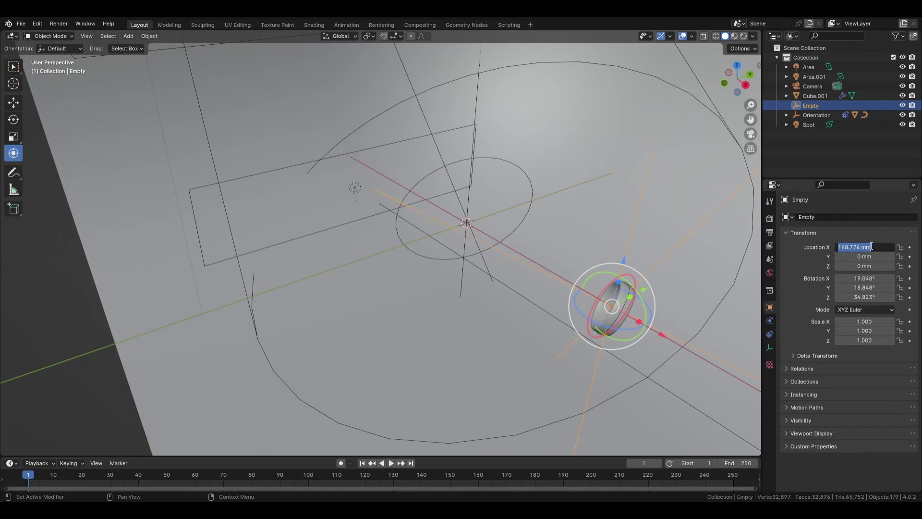
text(0)
key(Return)
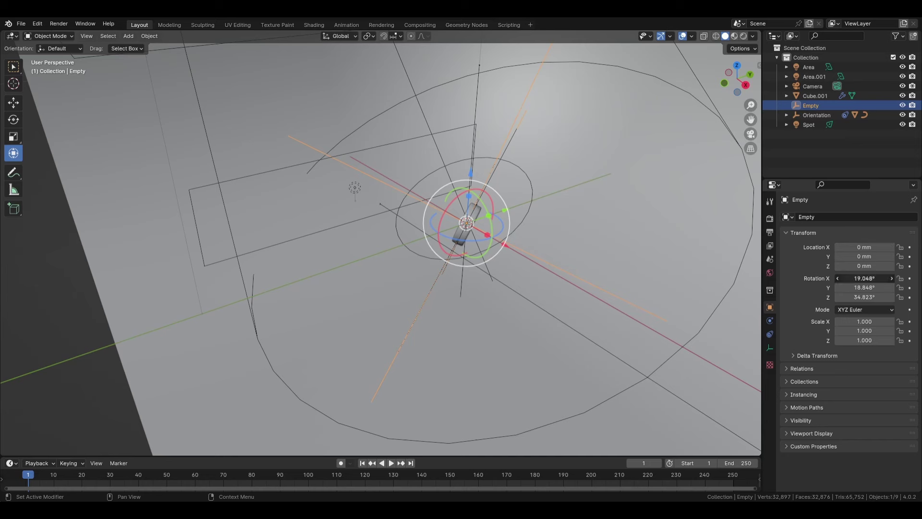
- Reset the control Empty's X, Y and Z rotation to 0°
click(856, 279)
text(0)
key(Return)
click(873, 288)
text(0)
key(Return)
click(874, 297)
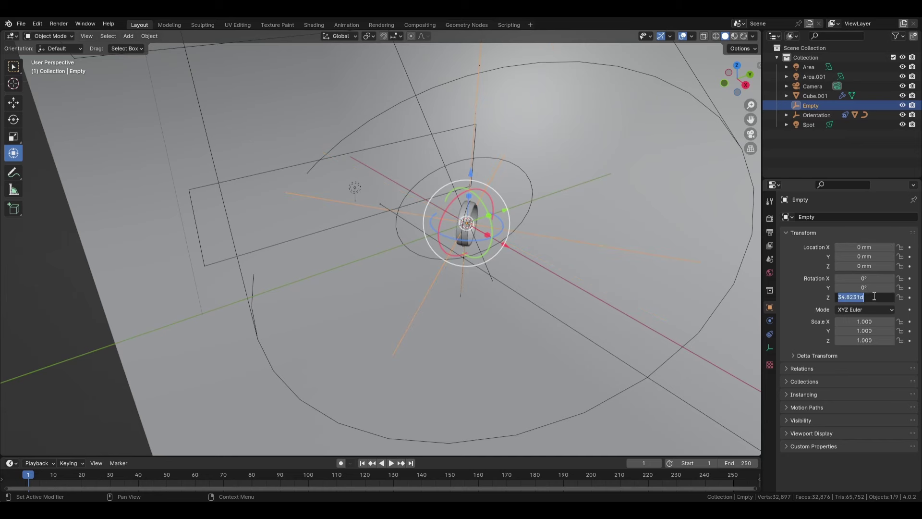
text(0)
key(Return)
- Bring the ring closer in view and switch the viewport to rendered shading
middle_drag(480, 296, 513, 267)
scroll(513, 267, up, 1)
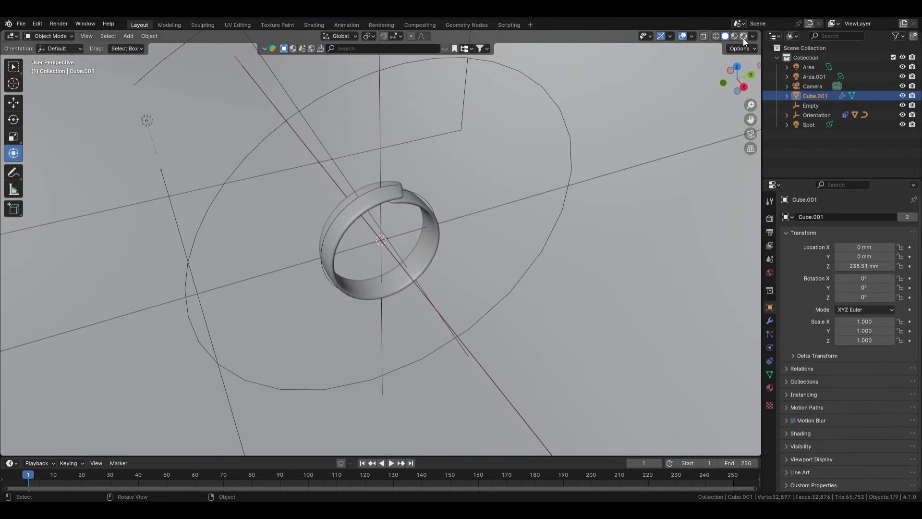
click(743, 37)
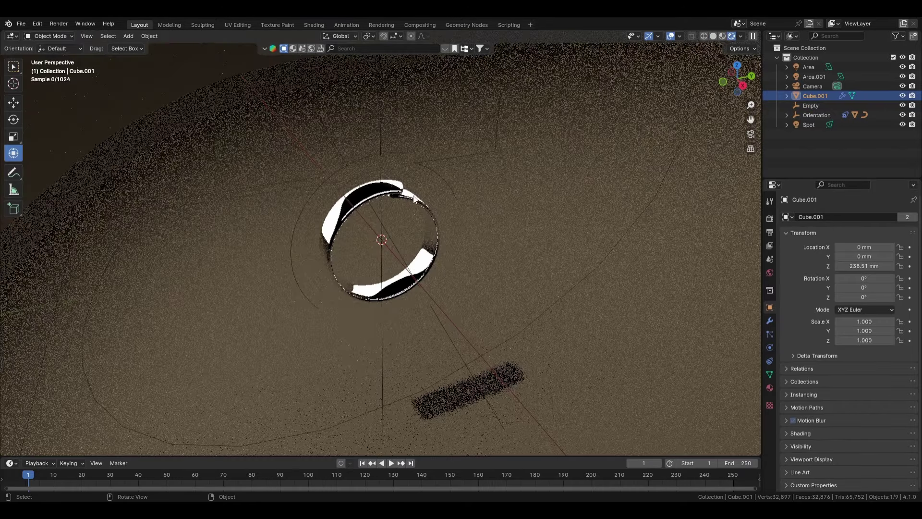
- Select the ring and open its flat strip mesh for editing
mouse_move(496, 223)
middle_down()
mouse_move(457, 202)
mouse_move(473, 269)
mouse_move(396, 303)
mouse_move(399, 296)
mouse_move(471, 298)
mouse_move(468, 273)
mouse_move(518, 255)
mouse_move(442, 249)
middle_up()
scroll(399, 296, down, 3)
key(Tab)
scroll(467, 272, down, 3)
scroll(466, 271, up, 2)
scroll(437, 231, down, 5)
key(Tab)
click(416, 237)
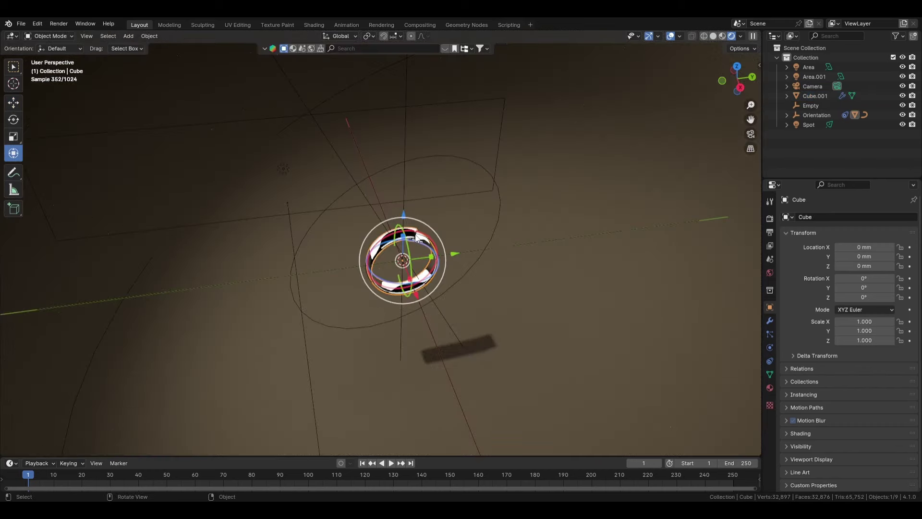
key(Tab)
shift+middle_drag(340, 292, 409, 303)
scroll(517, 263, up, 4)
scroll(570, 336, down, 3)
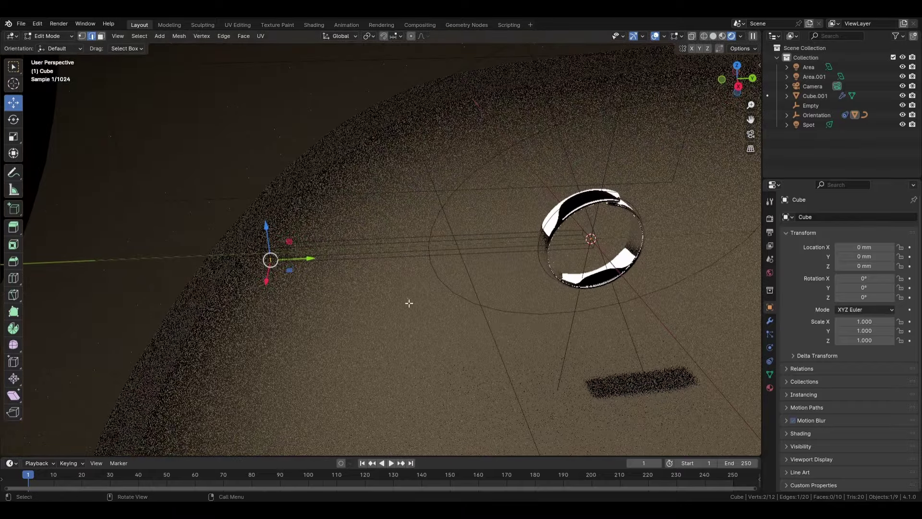
- Add a centred loop cut running lengthwise along the ring's strip mesh
scroll(409, 303, up, 4)
middle_drag(259, 242, 321, 296)
scroll(321, 296, up, 2)
key(ctrl+r)
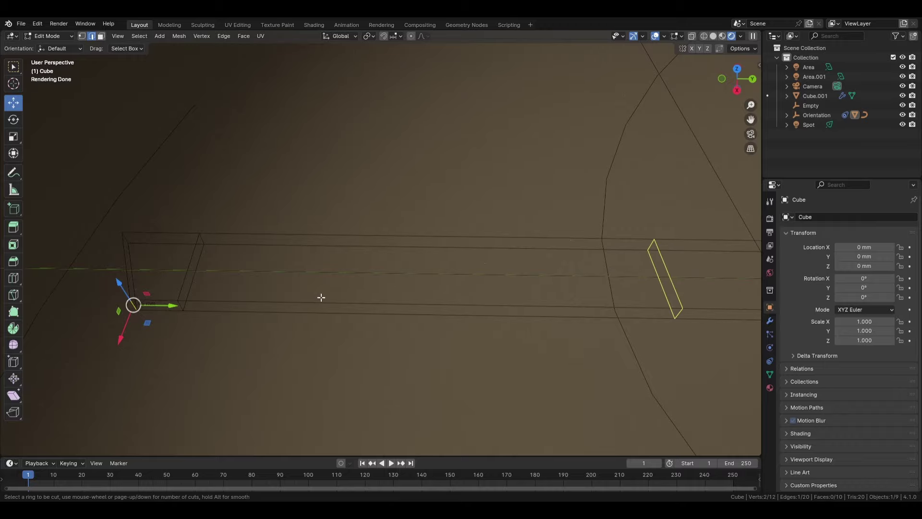
click(144, 272)
right_click(144, 273)
- Move the middle edge at the strip's end slightly outward along Y to form a pointed tip, and leave mesh editing
shift+middle_drag(158, 270, 416, 240)
click(441, 233)
drag(478, 230, 455, 233)
key(Tab)
- Examine the ring's overlapping end up close from several angles in rendered shading
scroll(455, 233, down, 2)
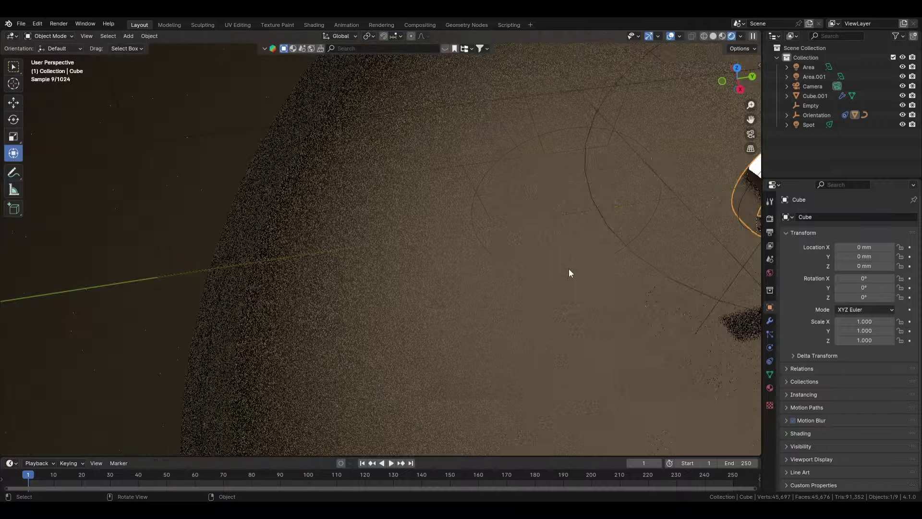
scroll(568, 272, down, 5)
shift+middle_drag(498, 313, 384, 332)
middle_drag(384, 331, 344, 304)
scroll(358, 305, up, 8)
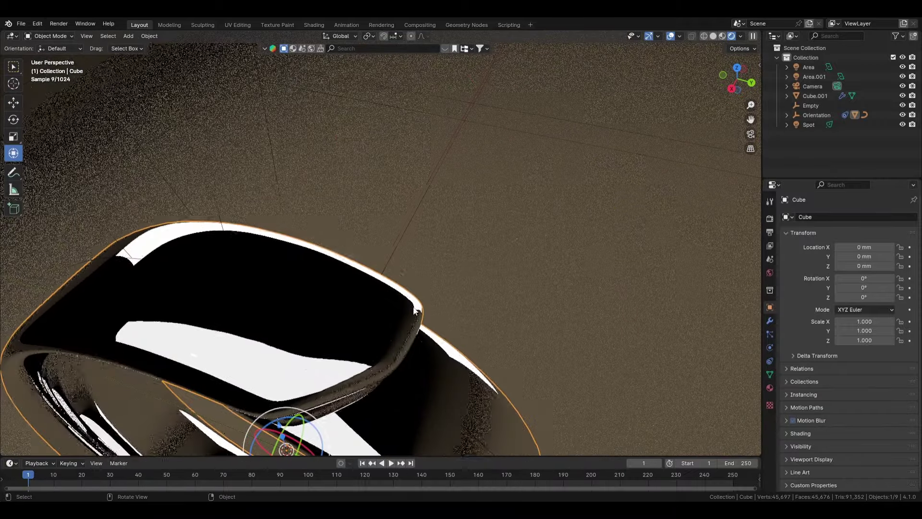
middle_drag(378, 376, 370, 349)
scroll(374, 347, down, 3)
middle_drag(383, 273, 380, 290)
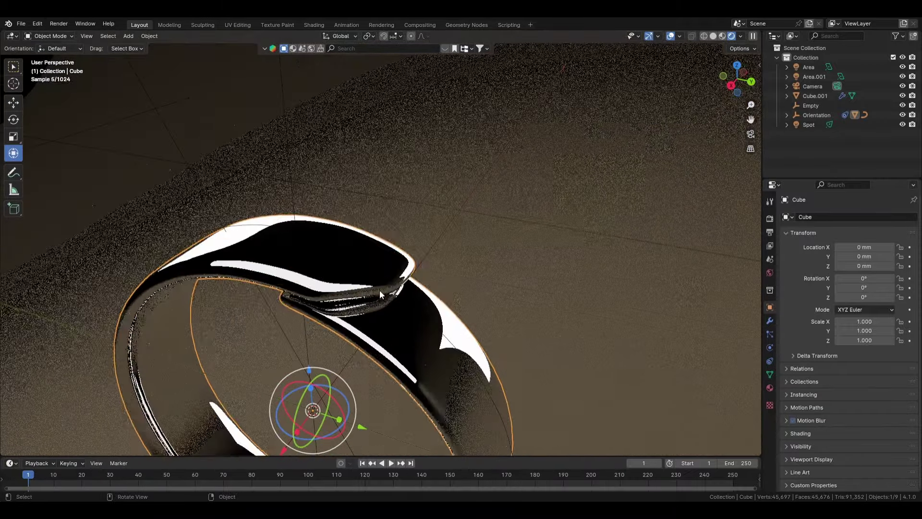
- Try angle limits of 43°, 47°, 50° and 48° in the ring's Bevel modifier, switching to material preview shading
click(770, 322)
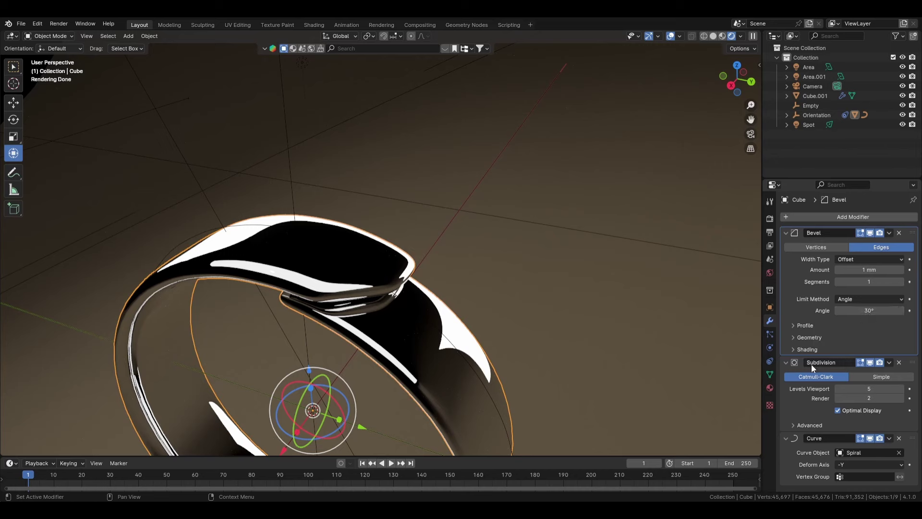
drag(864, 310, 879, 311)
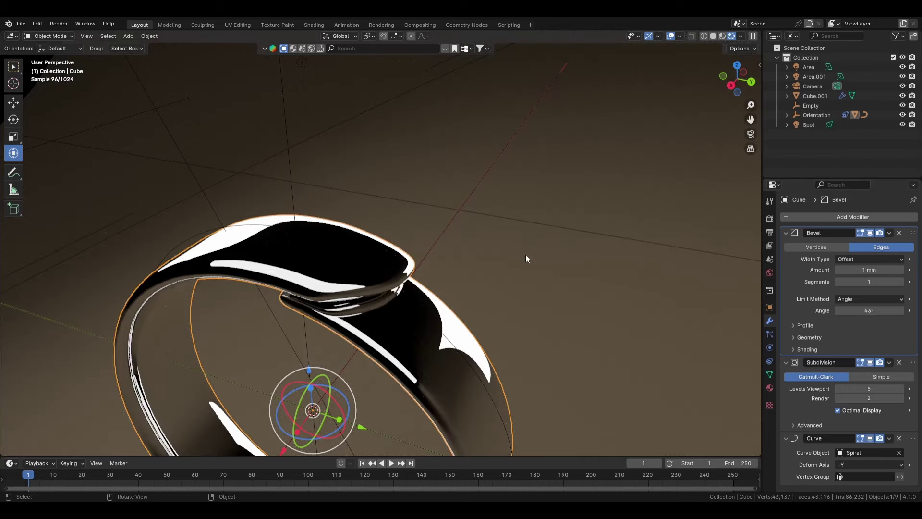
middle_drag(525, 254, 533, 301)
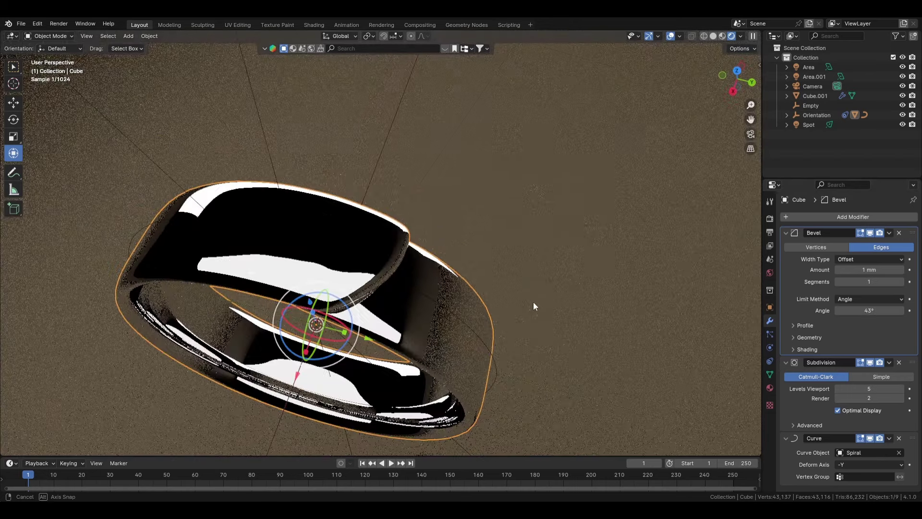
click(722, 37)
scroll(495, 227, up, 3)
middle_drag(495, 227, 463, 296)
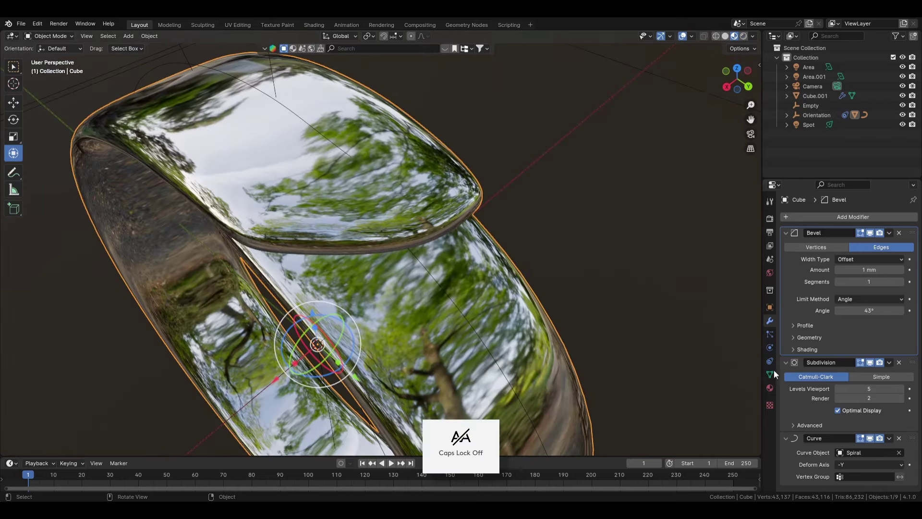
mouse_move(883, 310)
mouse_down()
mouse_move(874, 310)
mouse_move(891, 310)
mouse_up()
middle_drag(221, 239, 218, 249)
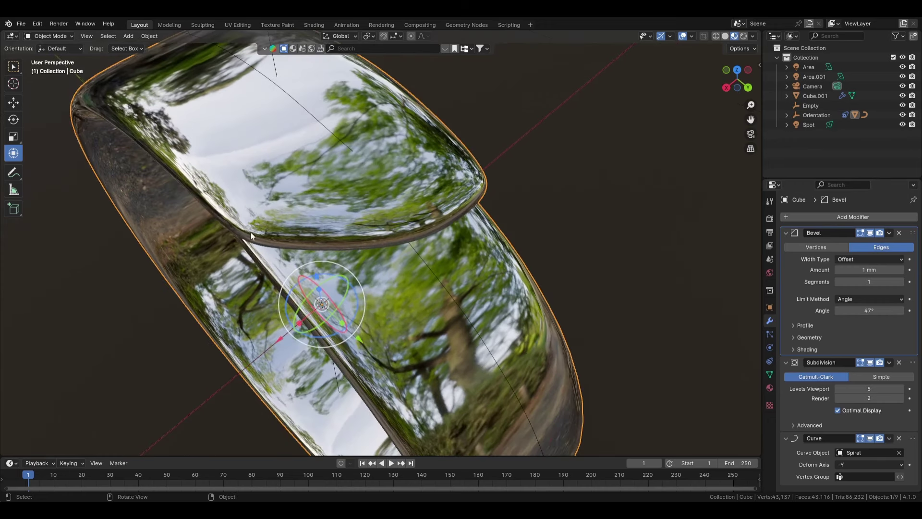
drag(857, 311, 862, 311)
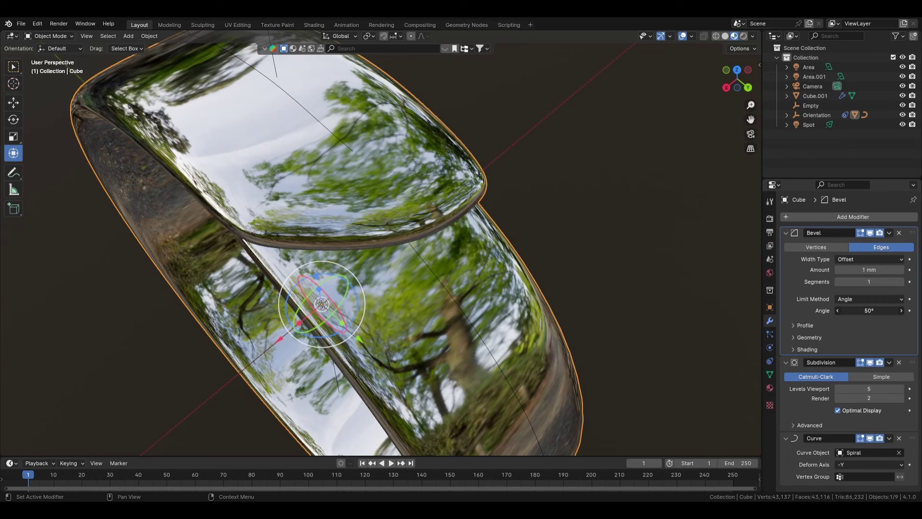
drag(862, 311, 857, 310)
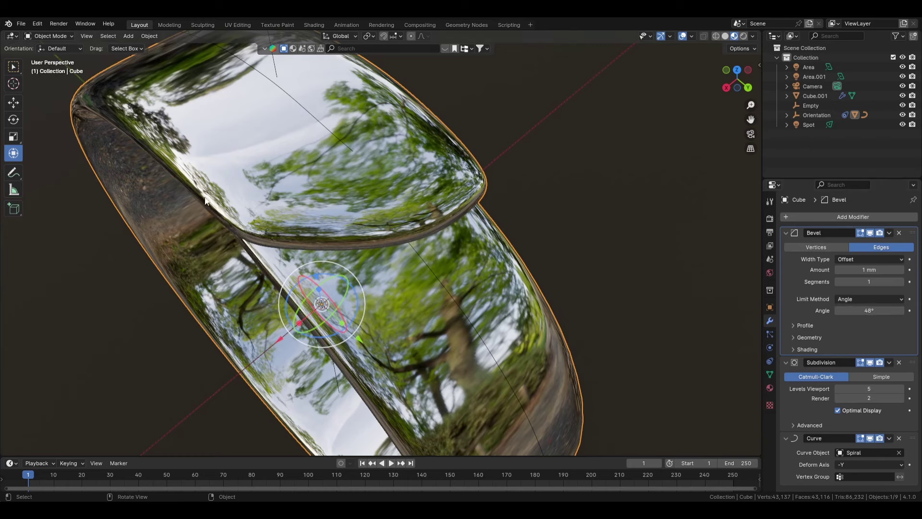
- Examine the ring's underlying strip mesh near its pointed end in edit mode
key(Tab)
scroll(237, 288, down, 8)
shift+middle_drag(84, 141, 234, 251)
scroll(235, 251, up, 4)
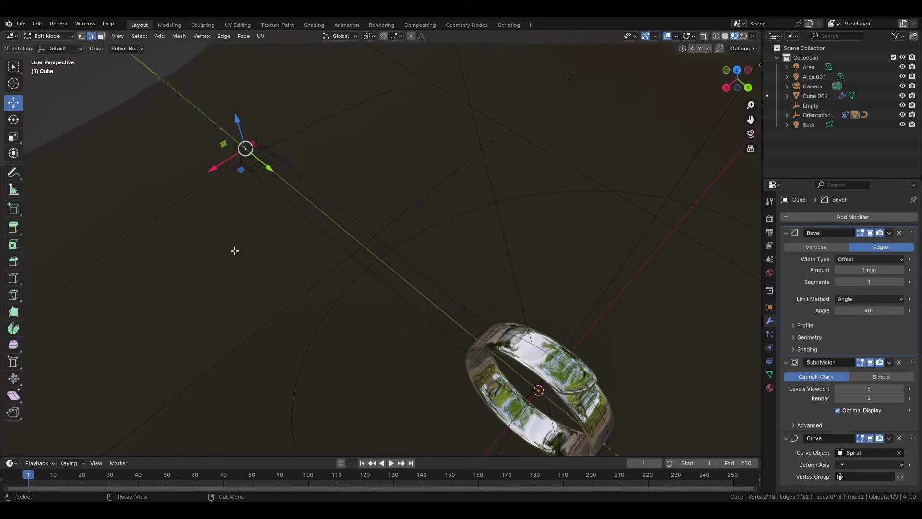
scroll(242, 197, down, 4)
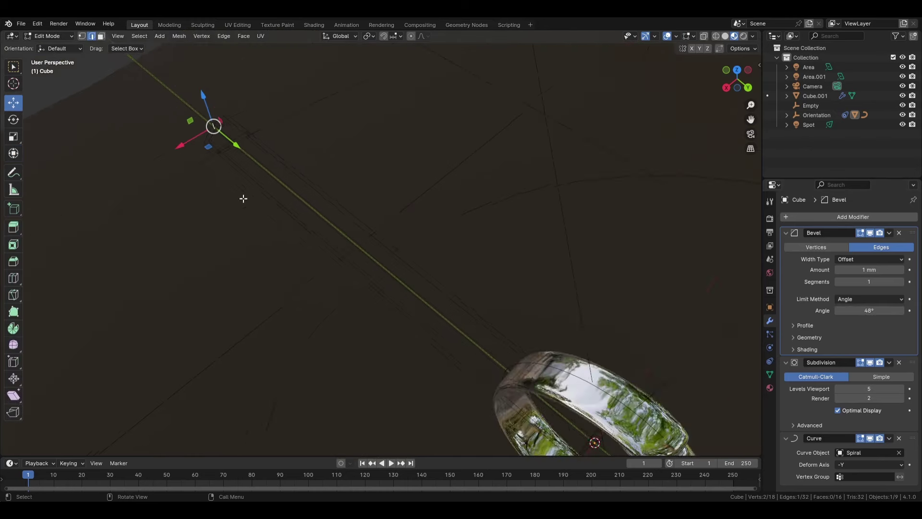
shift+middle_drag(243, 198, 157, 135)
scroll(495, 385, up, 3)
key(Tab)
- Set the angle limit of the ring's Bevel modifier to 87°
shift+middle_drag(495, 385, 429, 331)
scroll(432, 330, up, 2)
shift+middle_drag(483, 314, 422, 276)
drag(871, 310, 891, 311)
scroll(582, 343, up, 2)
shift+middle_drag(582, 342, 640, 350)
drag(846, 311, 881, 310)
scroll(589, 312, down, 1)
middle_drag(528, 351, 527, 339)
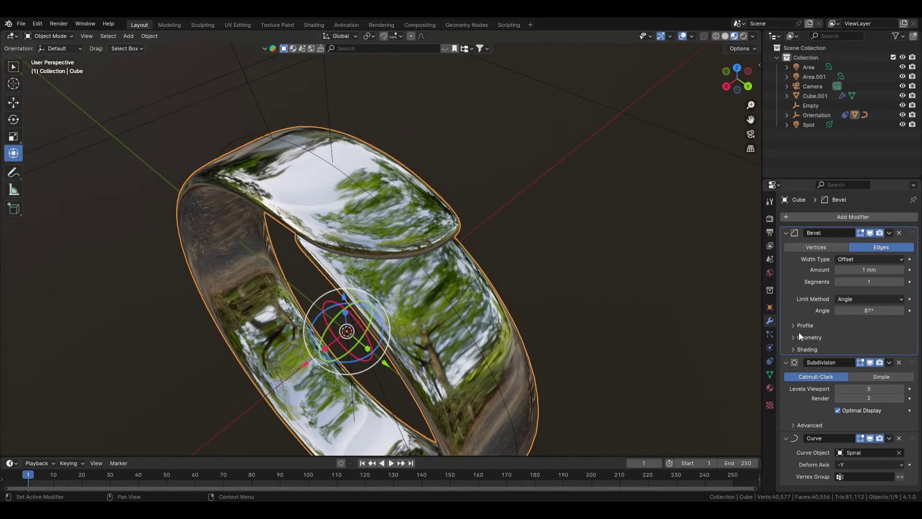
- Switch the viewport back to rendered shading and inspect the ring's bevelled edges and overlap from several angles
scroll(552, 304, down, 3)
middle_drag(499, 309, 503, 292)
scroll(469, 288, up, 4)
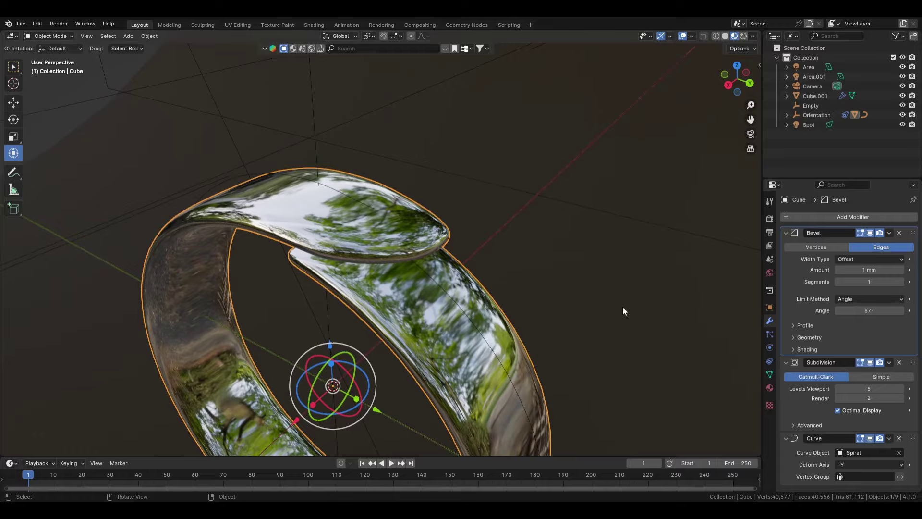
middle_drag(623, 308, 608, 287)
click(744, 36)
scroll(432, 250, down, 3)
middle_drag(380, 284, 398, 283)
scroll(414, 250, up, 4)
scroll(336, 288, down, 5)
middle_drag(302, 288, 314, 361)
scroll(321, 350, up, 3)
key(Tab)
scroll(367, 244, down, 2)
middle_drag(363, 254, 356, 235)
key(Tab)
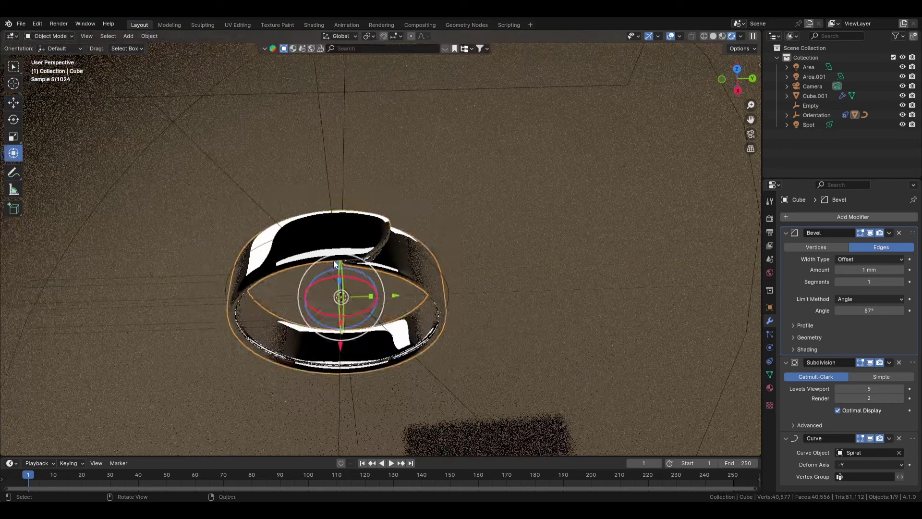
- Select the four top faces of the ring's strip mesh in face mode and move them slightly along Z
key(Tab)
scroll(289, 279, down, 4)
shift+middle_drag(62, 298, 224, 284)
key(a)
middle_drag(123, 299, 311, 271)
scroll(128, 298, up, 1)
key(3)
click(105, 291)
scroll(307, 270, up, 3)
click(91, 267)
shift+click(161, 261)
shift+click(105, 252)
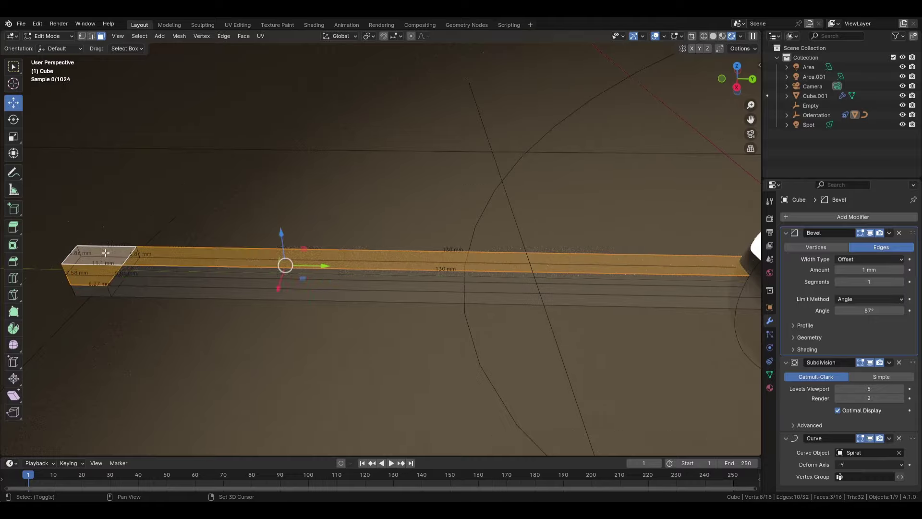
shift+click(146, 282)
shift+middle_drag(518, 284, 254, 288)
middle_drag(549, 309, 541, 291)
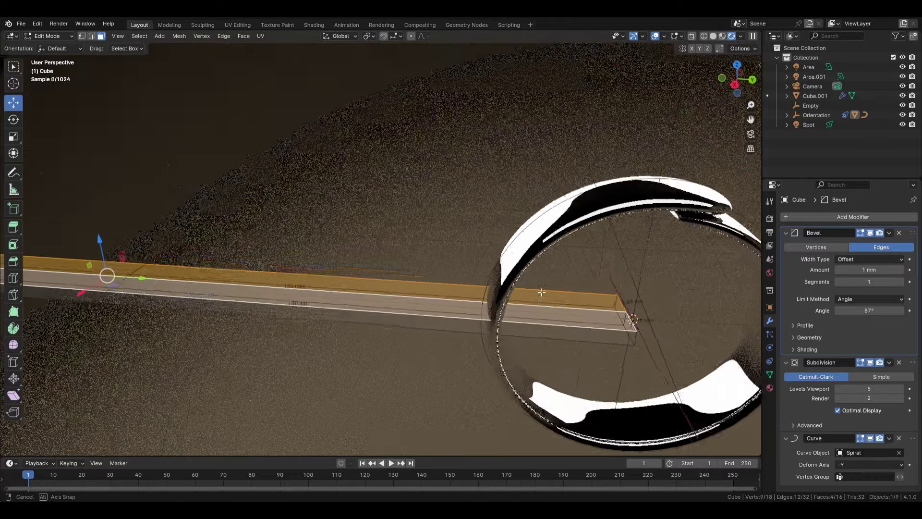
scroll(541, 291, down, 3)
drag(204, 230, 202, 228)
- Leave mesh editing and reduce the ring's Bevel modifier amount to under 1 mm
middle_drag(554, 250, 206, 321)
scroll(548, 237, up, 5)
middle_drag(499, 271, 517, 284)
scroll(494, 279, down, 5)
key(Tab)
middle_drag(423, 269, 645, 355)
scroll(486, 235, up, 3)
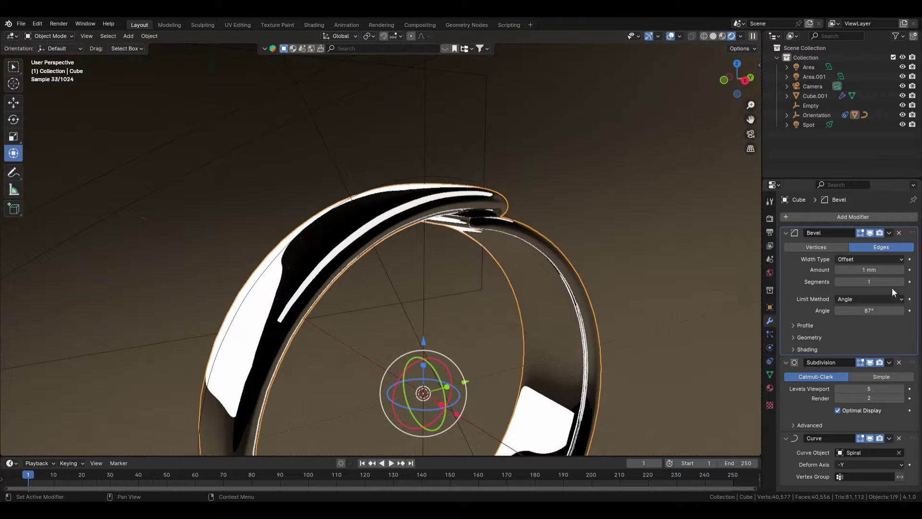
click(860, 270)
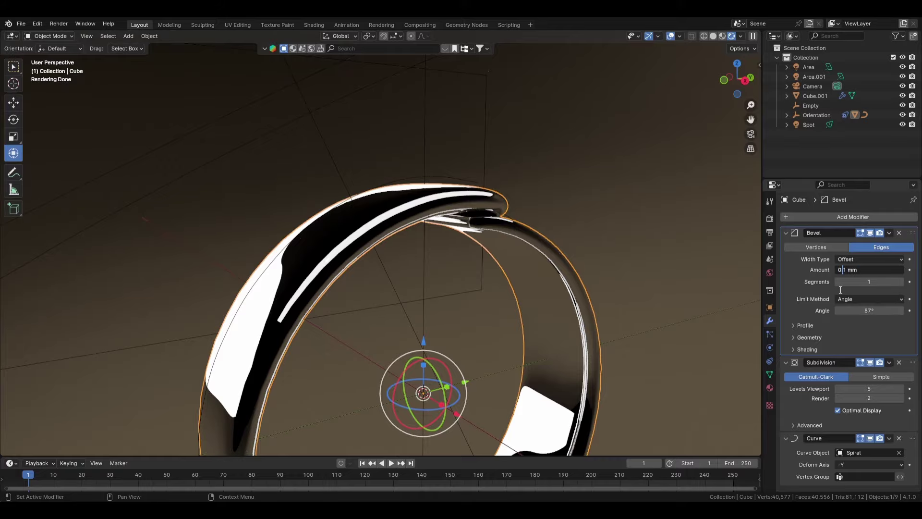
text(5)
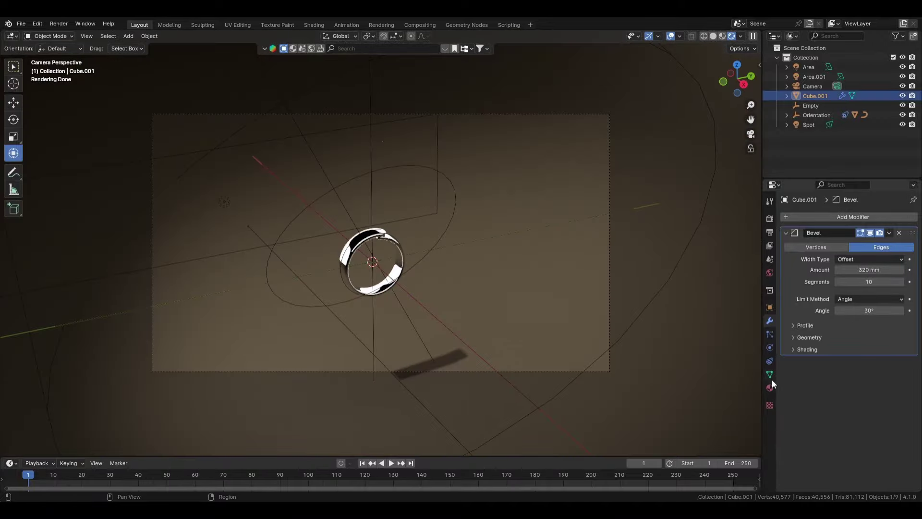
- Change the base colour of the backdrop's material to a very dark blue-grey
click(770, 386)
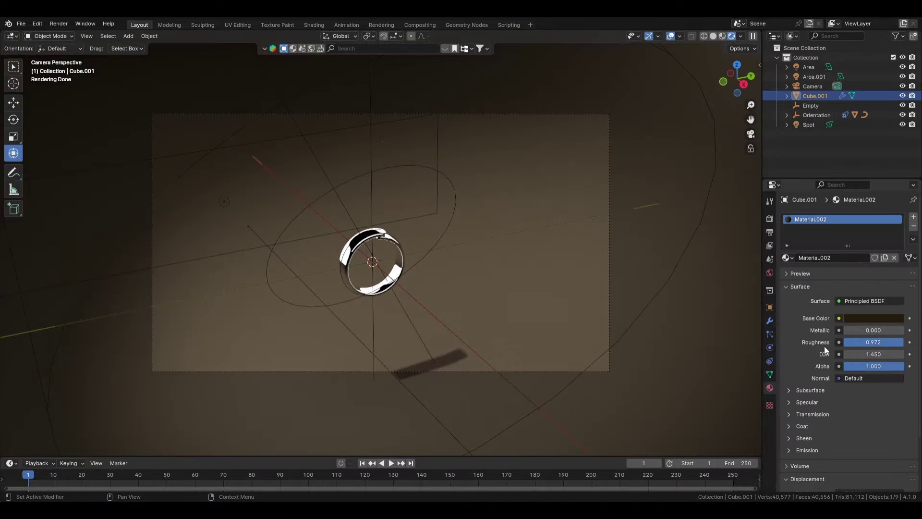
click(859, 318)
drag(833, 232, 841, 233)
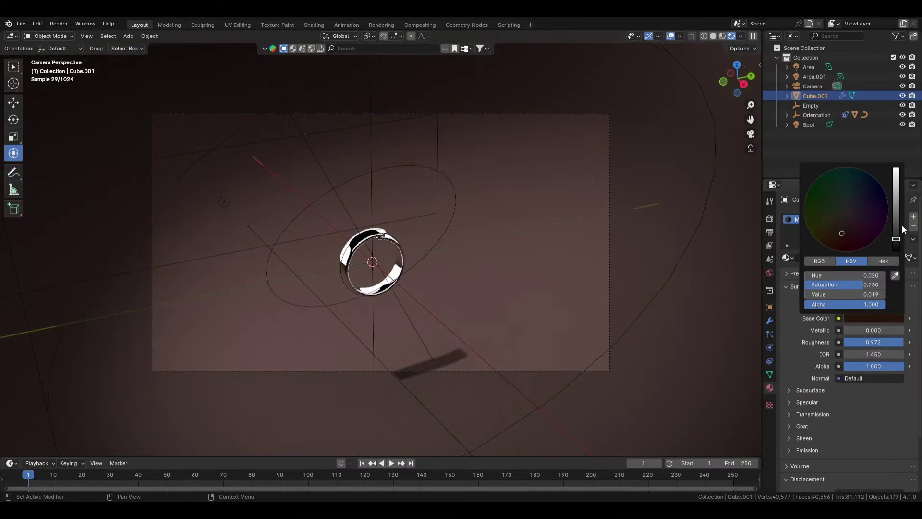
mouse_move(896, 239)
mouse_down()
mouse_move(896, 229)
mouse_move(896, 241)
mouse_up()
drag(876, 211, 857, 198)
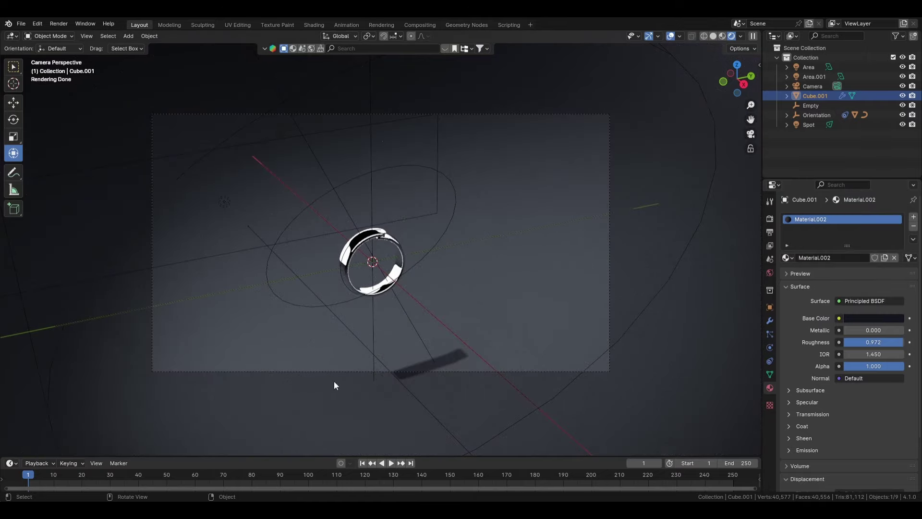
- Check the ring against the backdrop in the camera view with the overlays hidden, and show the overlays again
scroll(329, 279, up, 1)
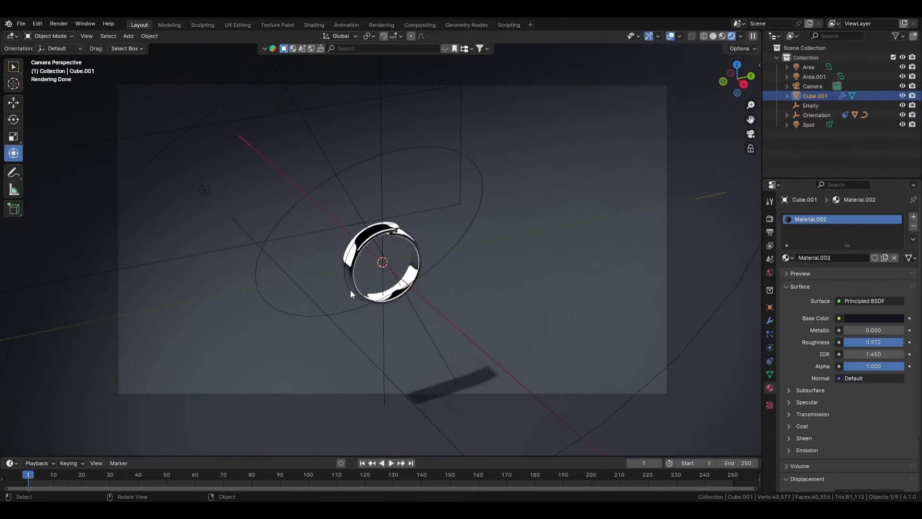
click(352, 287)
click(344, 290)
click(356, 289)
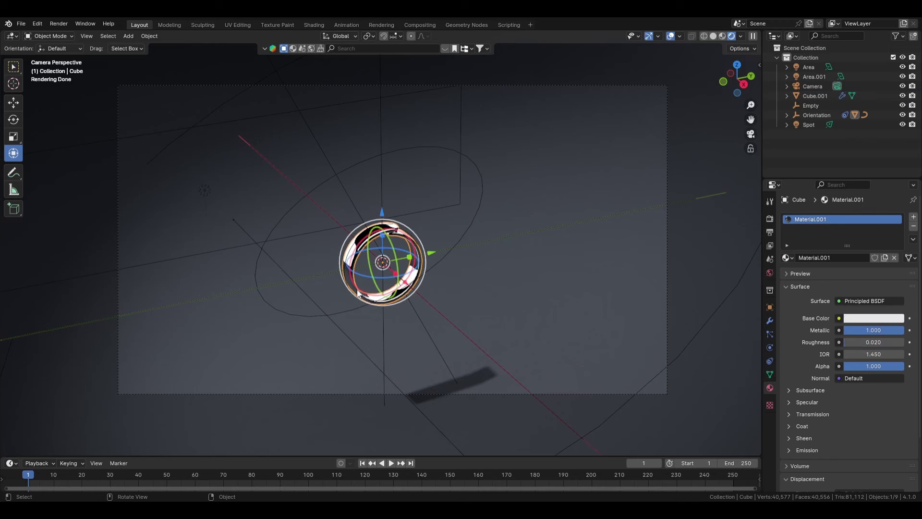
click(326, 296)
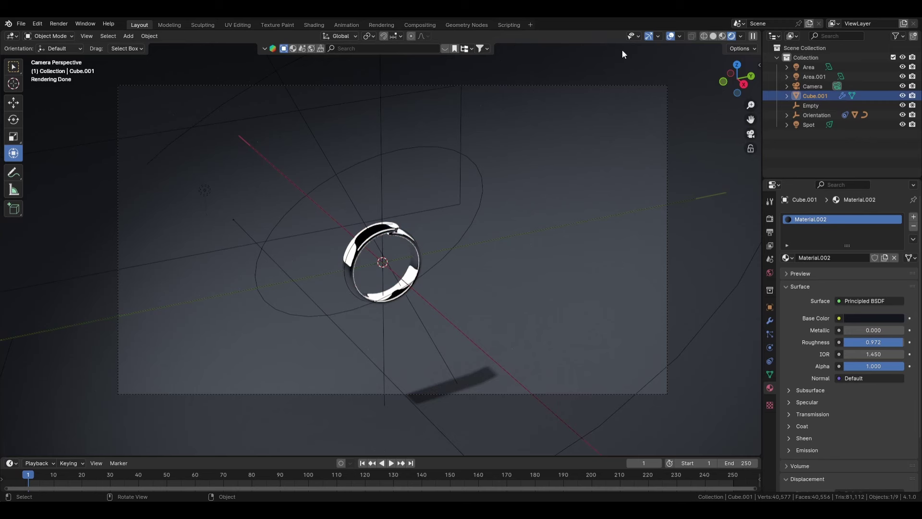
click(670, 37)
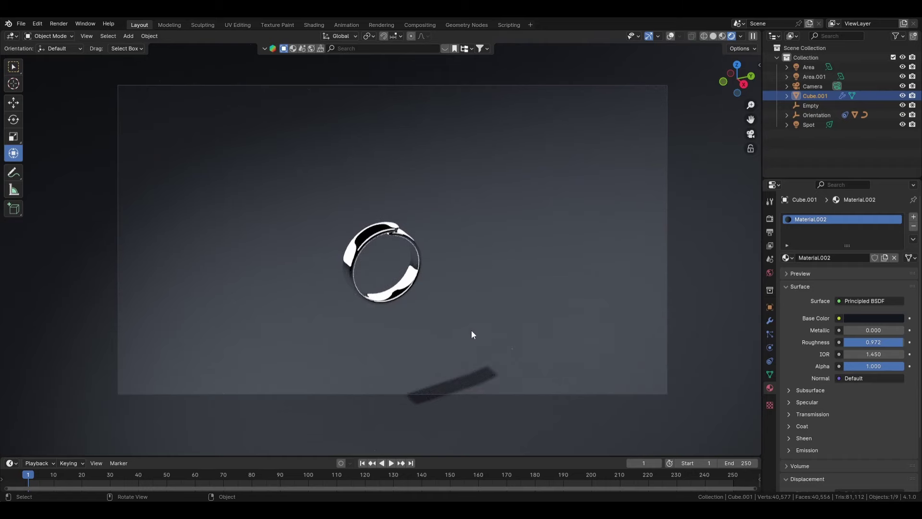
click(349, 325)
click(351, 323)
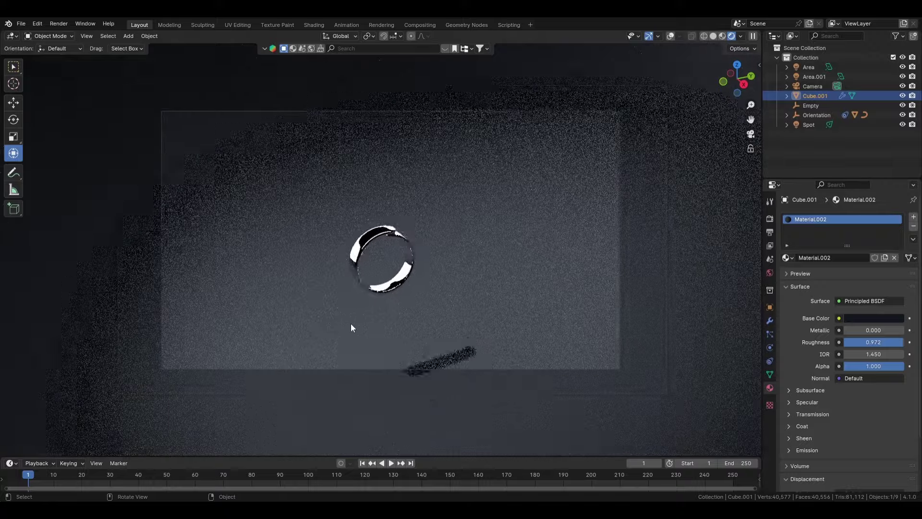
click(672, 36)
- Add a 2000 mm mesh plane at the scene origin
middle_drag(502, 233, 496, 241)
scroll(487, 250, down, 6)
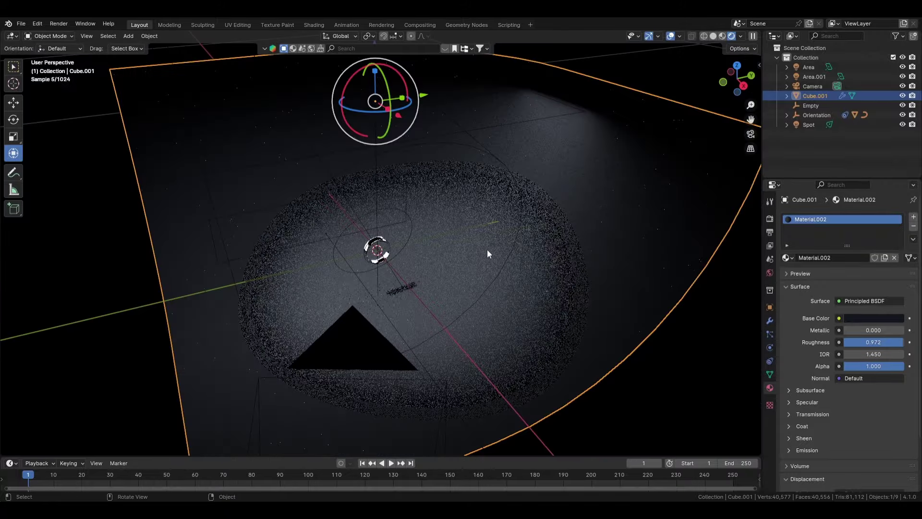
key(shift+a)
mouse_move(469, 276)
click(524, 276)
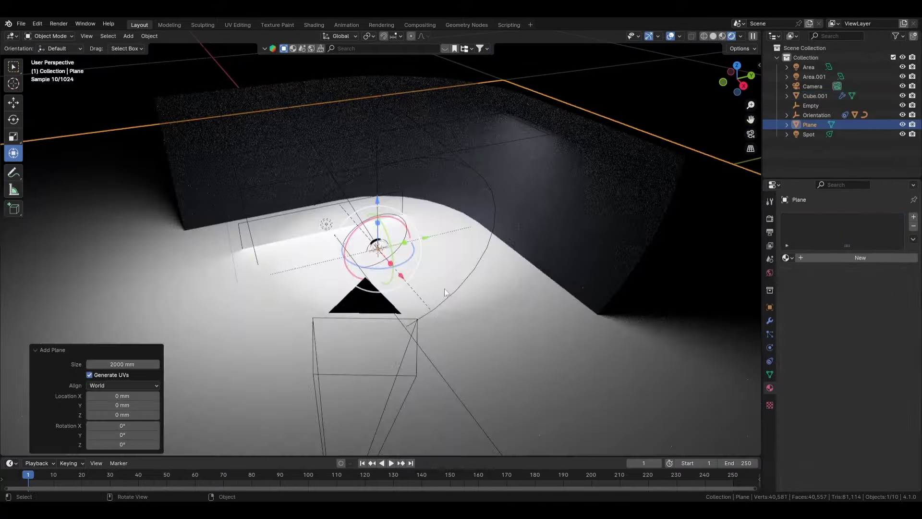
- Scale the new plane down uniformly by a factor of 0.372 and again by 0.263
middle_drag(447, 290, 580, 314)
key(s)
click(461, 275)
key(s)
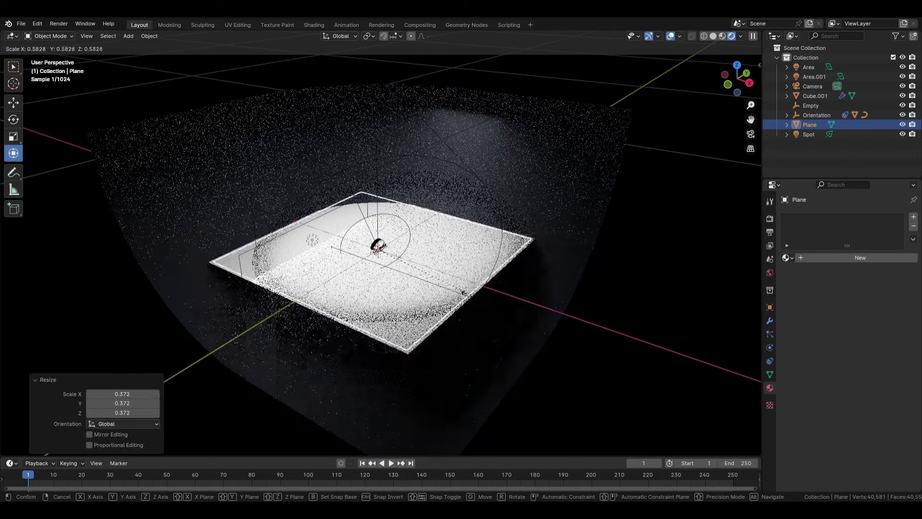
click(404, 298)
scroll(412, 317, up, 4)
middle_drag(411, 317, 351, 215)
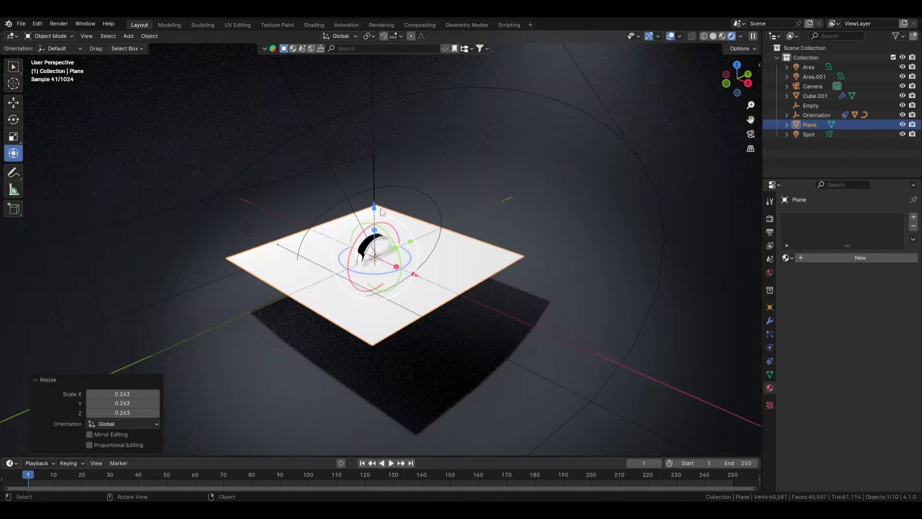
- Lower the plane to Z -41.988 mm beneath the ring and scale it down uniformly by 0.541
drag(376, 207, 377, 250)
scroll(449, 350, up, 2)
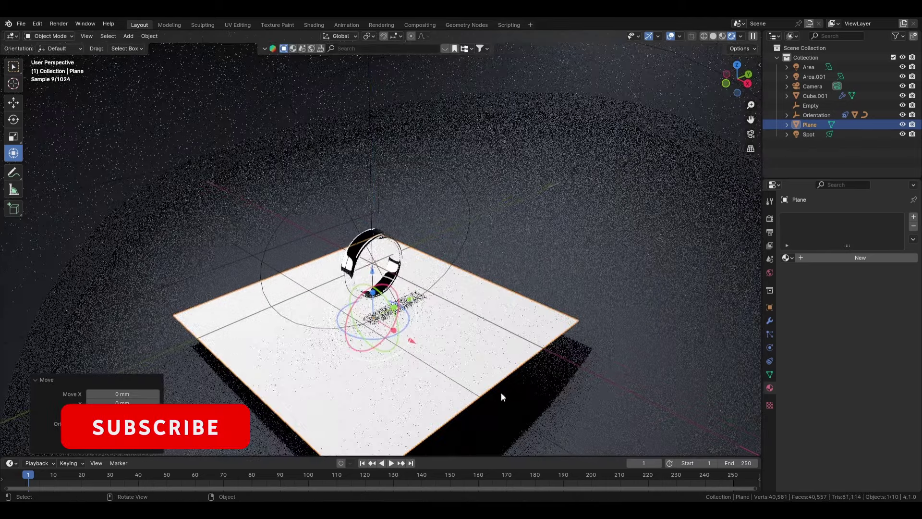
key(s)
click(445, 359)
middle_drag(446, 359, 407, 376)
scroll(362, 344, up, 3)
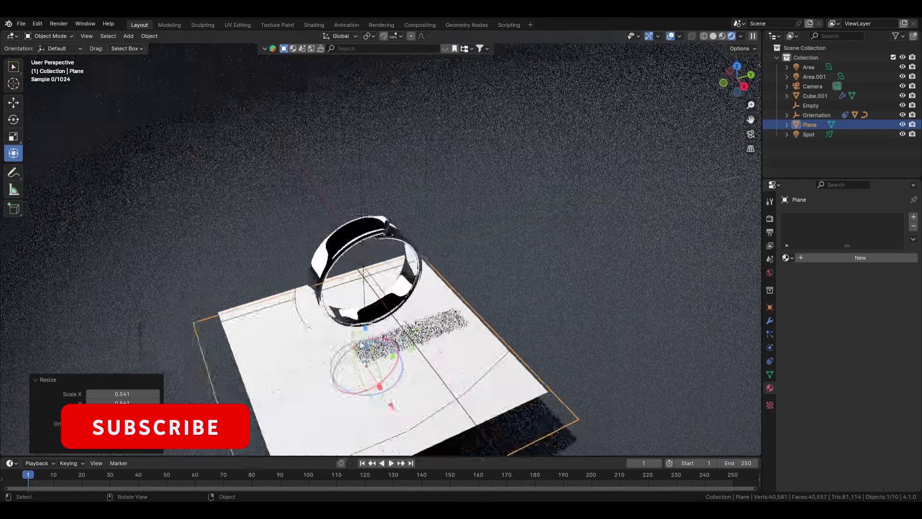
- Delete the plane to compare the ring's look without it, and undo the deletion
middle_drag(362, 345, 299, 335)
key(Delete)
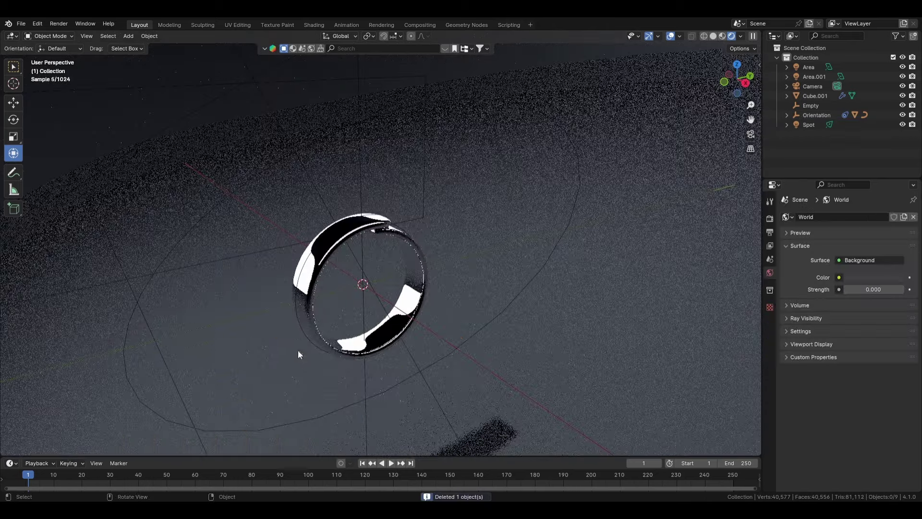
key(ctrl+z)
- Return to the camera view and turn off Camera in the plane's ray visibility
scroll(315, 356, down, 3)
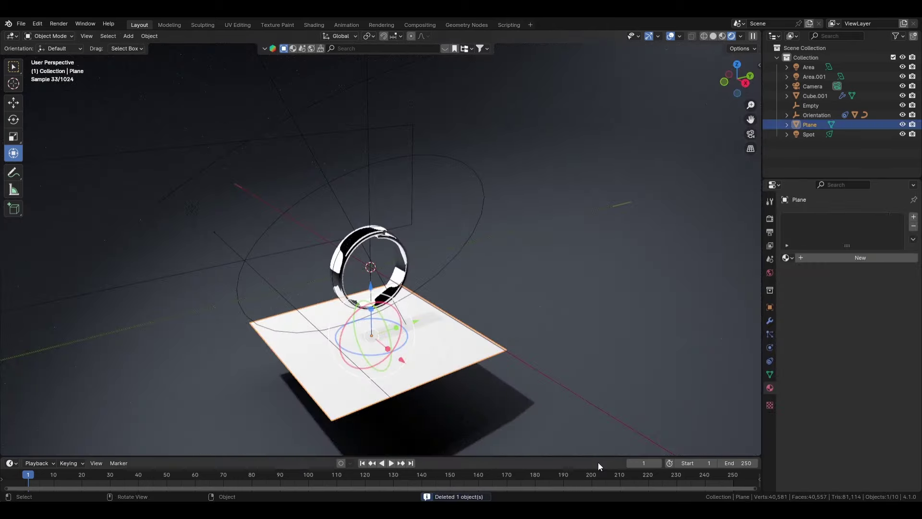
middle_drag(548, 388, 540, 391)
key(KP_0)
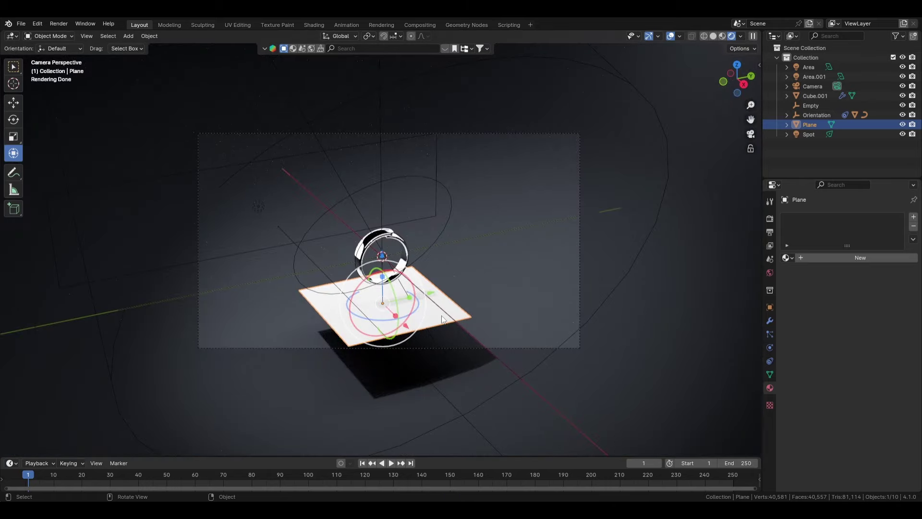
click(770, 307)
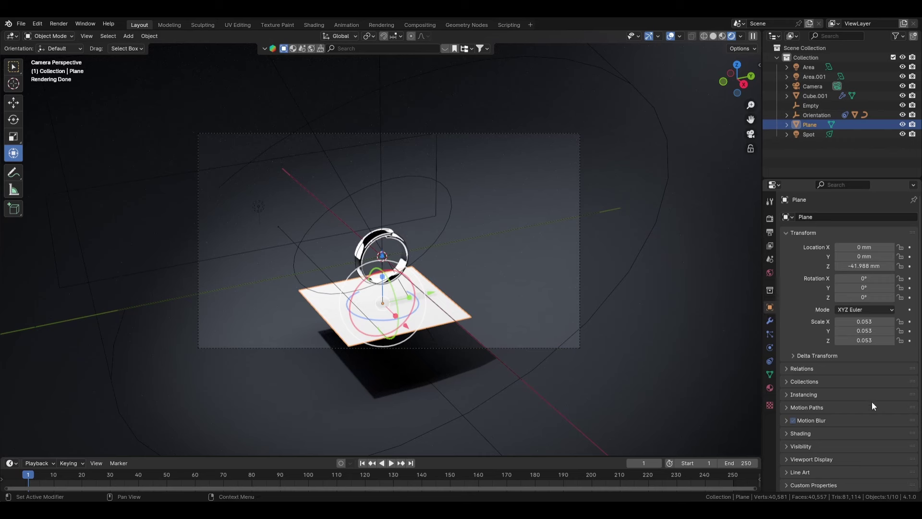
click(811, 444)
scroll(810, 439, down, 5)
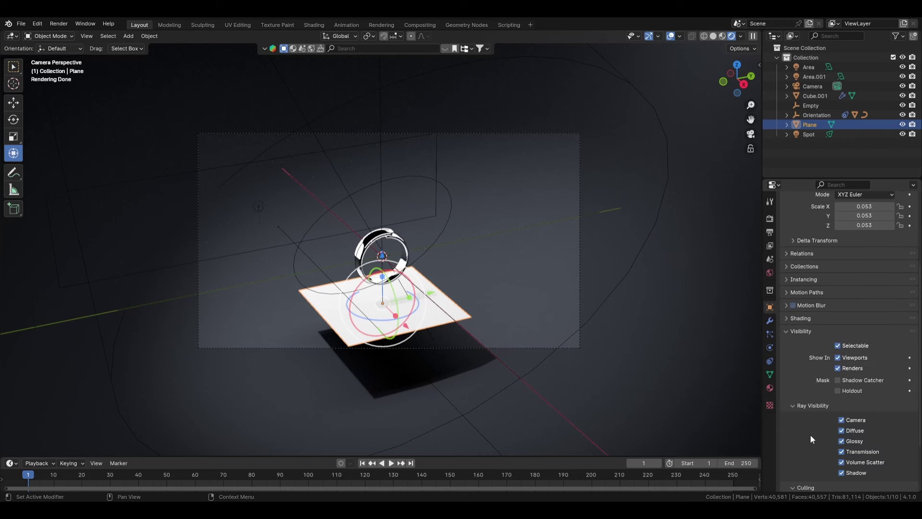
click(842, 429)
click(842, 430)
click(842, 419)
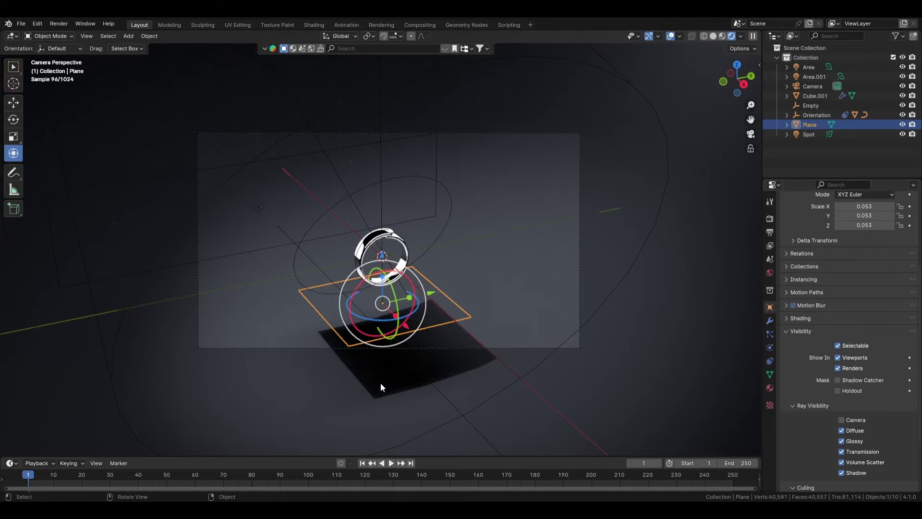
- Turn off Shadow in the plane's ray visibility, and switch Glossy off and back on to compare reflections
scroll(365, 370, up, 3)
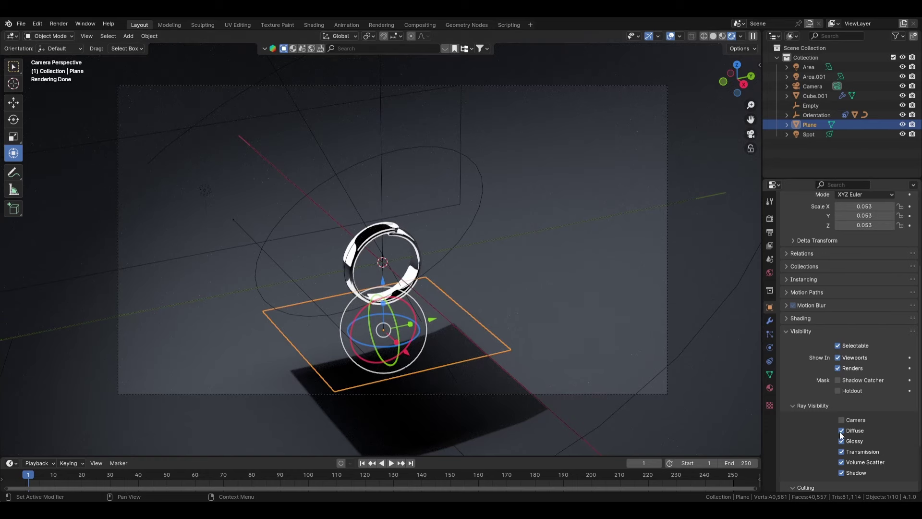
click(841, 472)
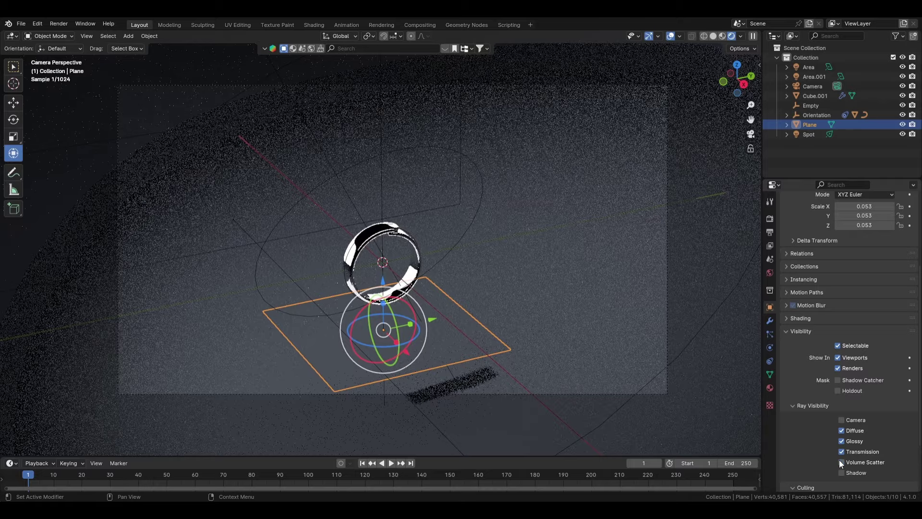
click(841, 441)
click(841, 440)
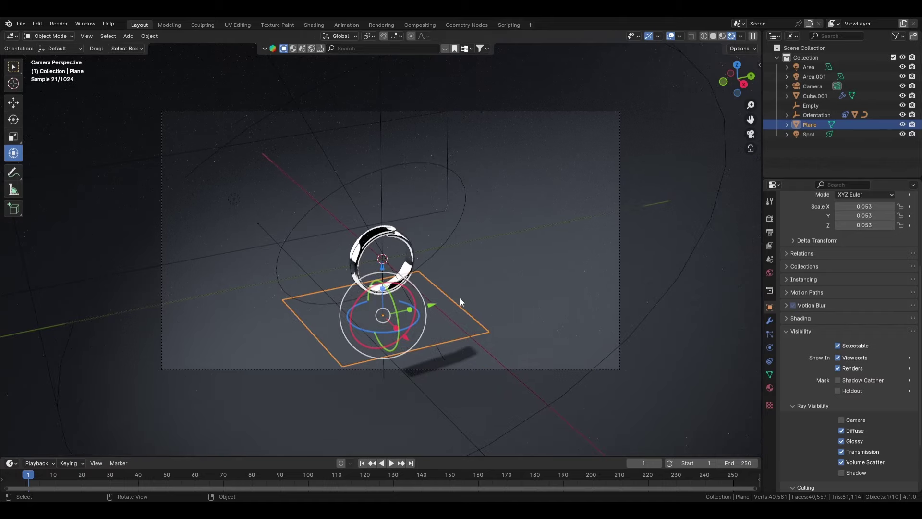
- Scale the plane down by about 0.81 and move it about 18.8 mm in the negative X direction
key(s)
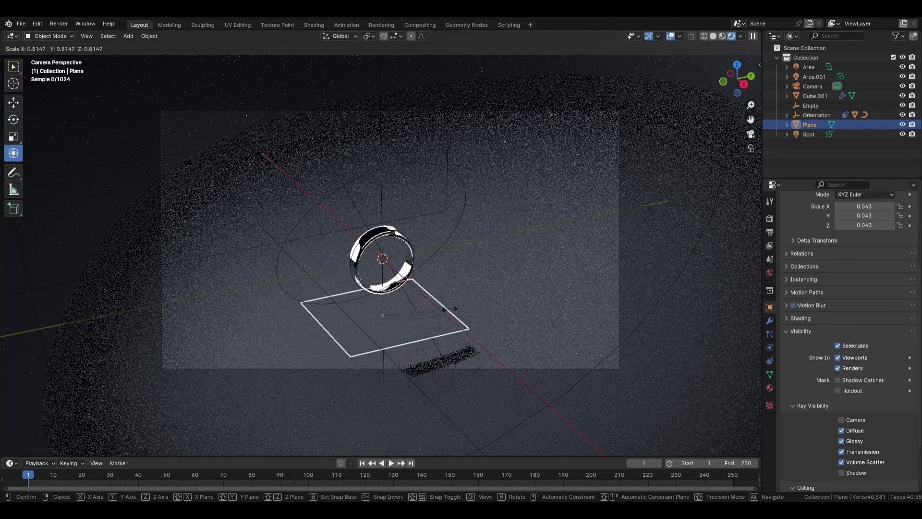
click(449, 307)
mouse_move(407, 338)
mouse_down()
mouse_move(382, 315)
mouse_move(408, 341)
mouse_move(395, 328)
mouse_up()
drag(395, 328, 390, 325)
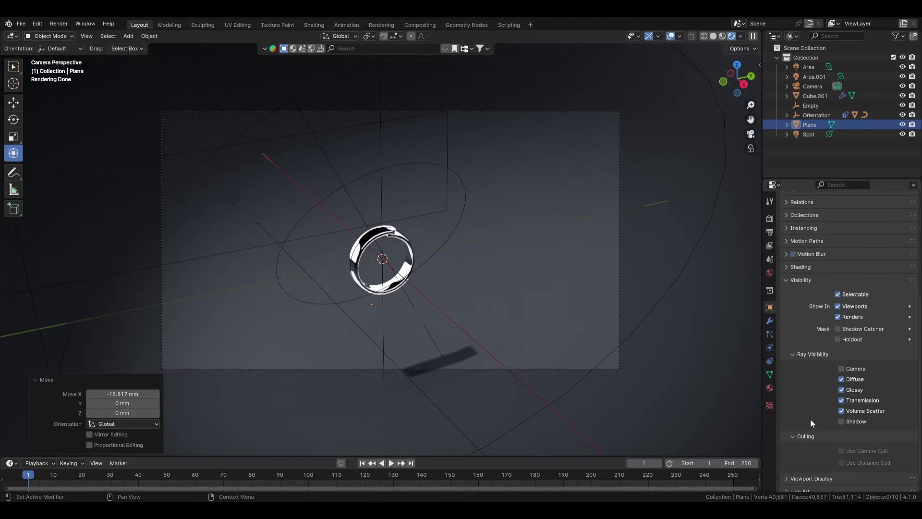
- Enable Wireframe in the plane's viewport display settings and select the plane again in the viewport
scroll(814, 424, down, 1)
click(811, 457)
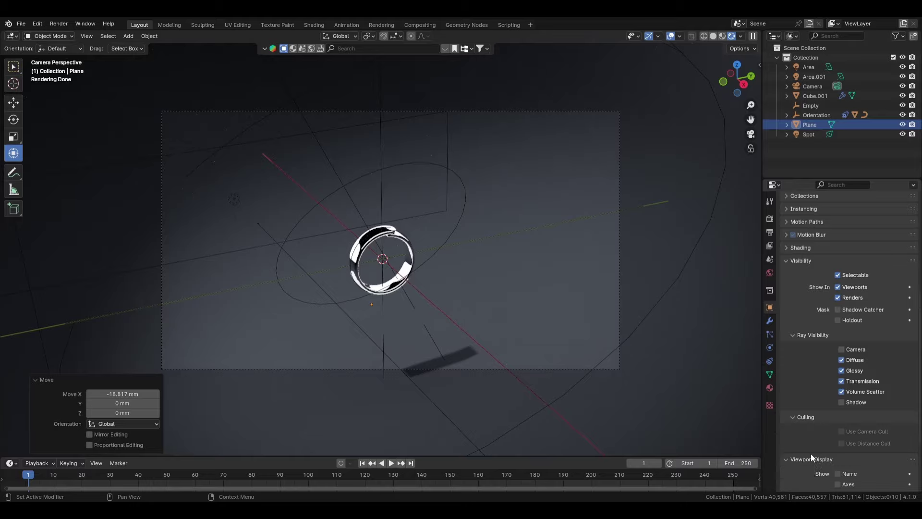
scroll(815, 458, down, 5)
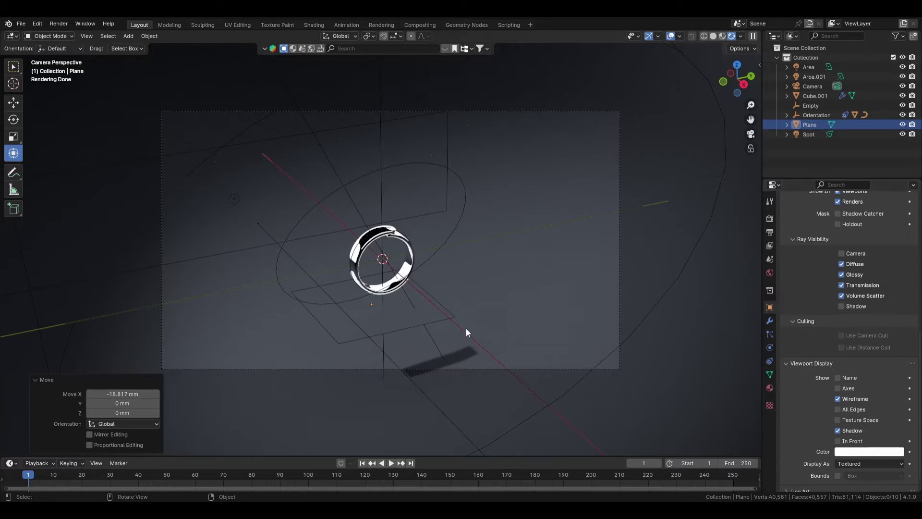
click(444, 315)
middle_drag(437, 328, 376, 325)
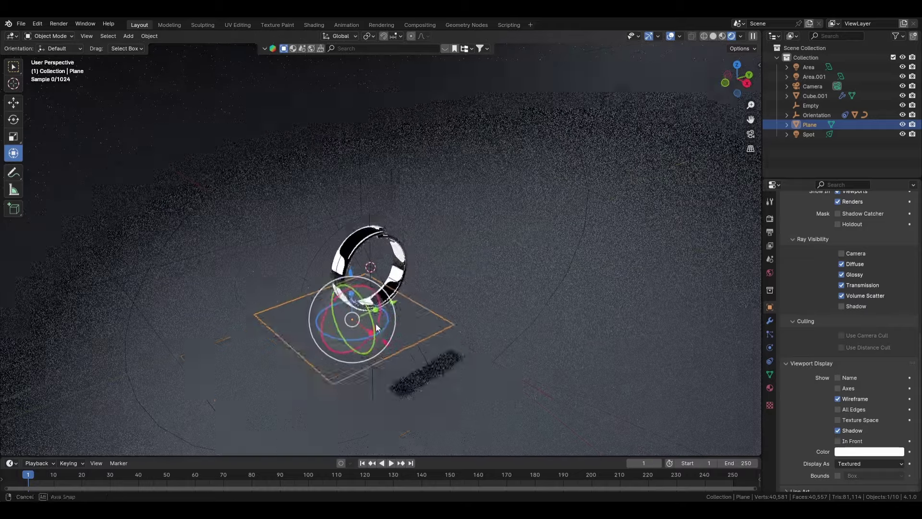
scroll(336, 324, up, 4)
scroll(337, 323, down, 6)
- Give the plane a new material and darken its base colour to a grey with value 0.392
click(768, 323)
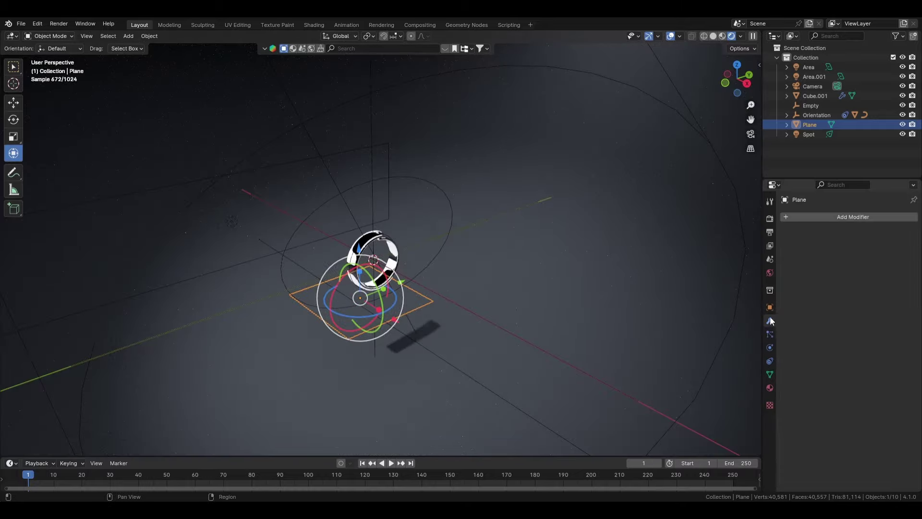
click(770, 308)
click(770, 388)
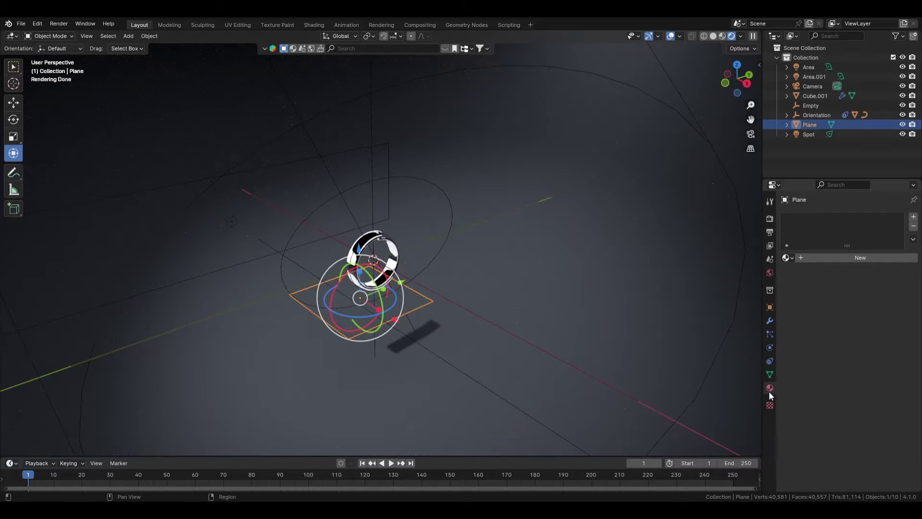
click(829, 258)
click(884, 317)
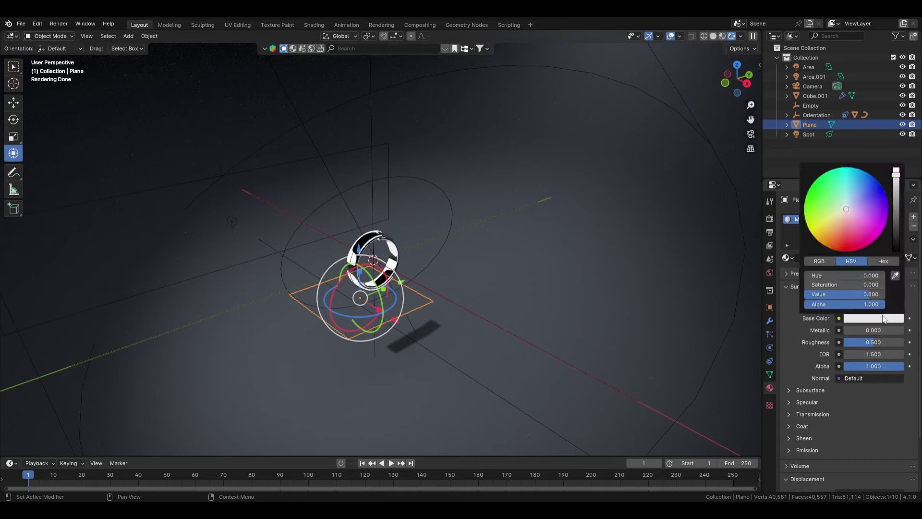
click(885, 317)
click(884, 318)
mouse_move(898, 182)
mouse_down()
mouse_move(896, 250)
mouse_move(896, 184)
mouse_up()
scroll(394, 350, up, 4)
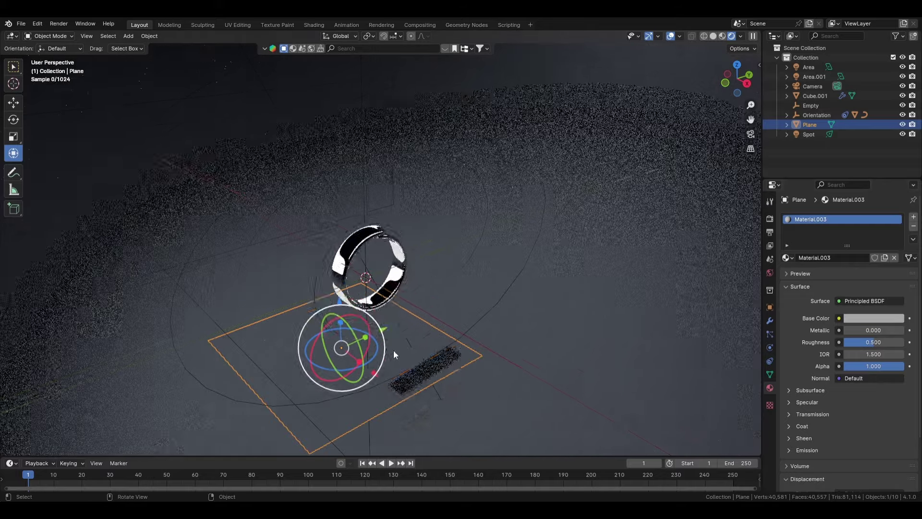
middle_drag(369, 348, 357, 350)
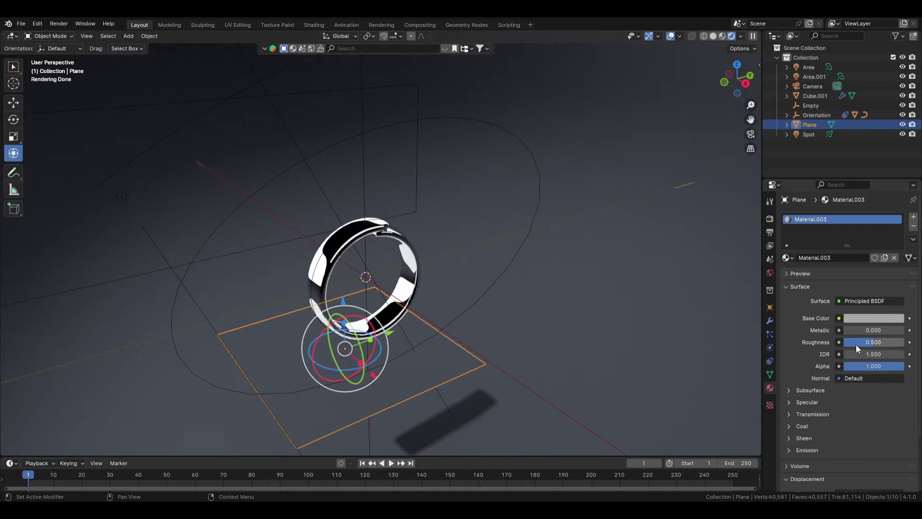
- Set the plane material's roughness to 1.000 and darken its base colour further to a dark grey
drag(856, 344, 897, 344)
click(874, 318)
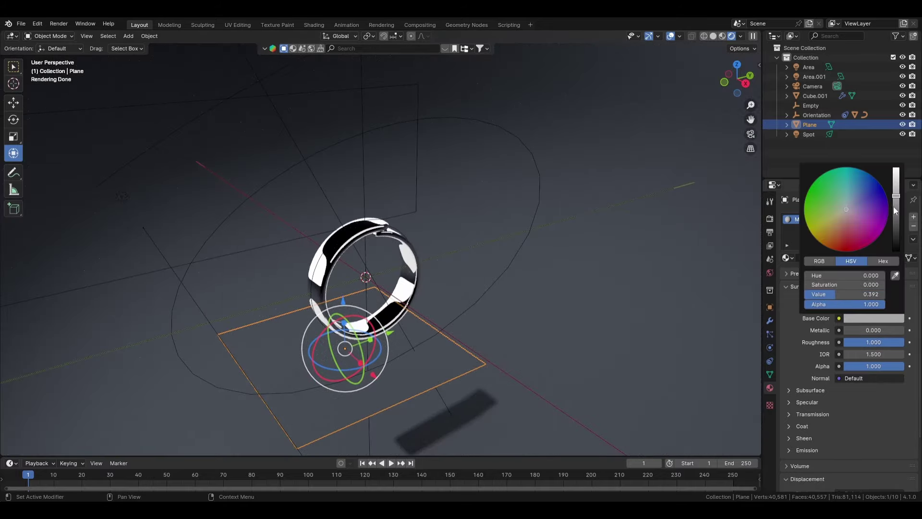
mouse_move(894, 210)
mouse_down()
mouse_move(896, 251)
mouse_move(896, 200)
mouse_move(896, 225)
mouse_up()
scroll(612, 302, down, 3)
middle_drag(600, 301, 392, 331)
scroll(593, 328, down, 3)
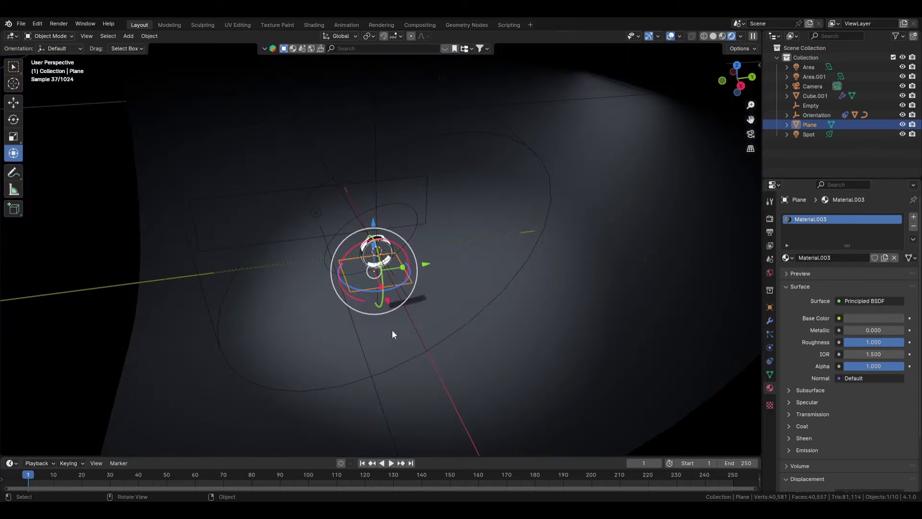
- Select the ring and examine the reflections on its surface and overlapping ends up close
scroll(393, 331, up, 5)
middle_drag(332, 279, 351, 325)
scroll(371, 264, up, 4)
click(331, 255)
middle_drag(361, 166, 351, 222)
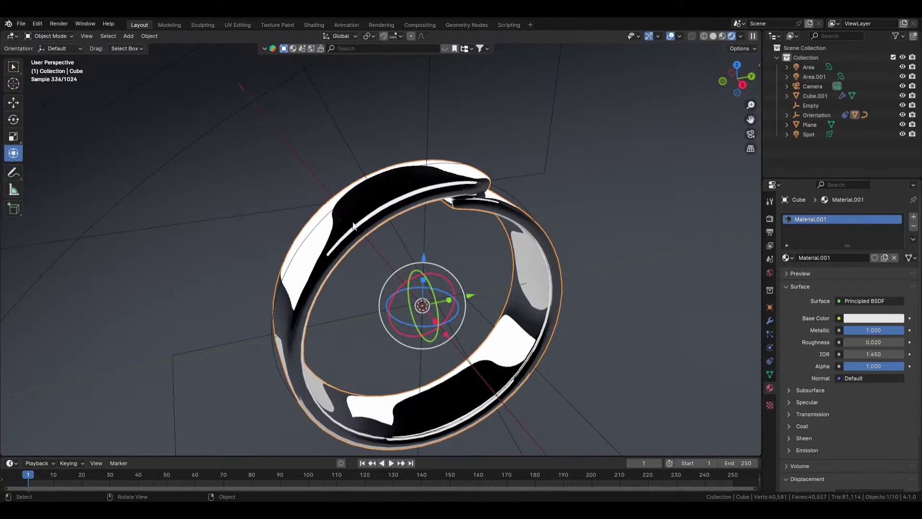
scroll(353, 226, down, 2)
mouse_move(461, 107)
middle_down()
mouse_move(497, 94)
mouse_move(516, 112)
mouse_move(457, 96)
middle_up()
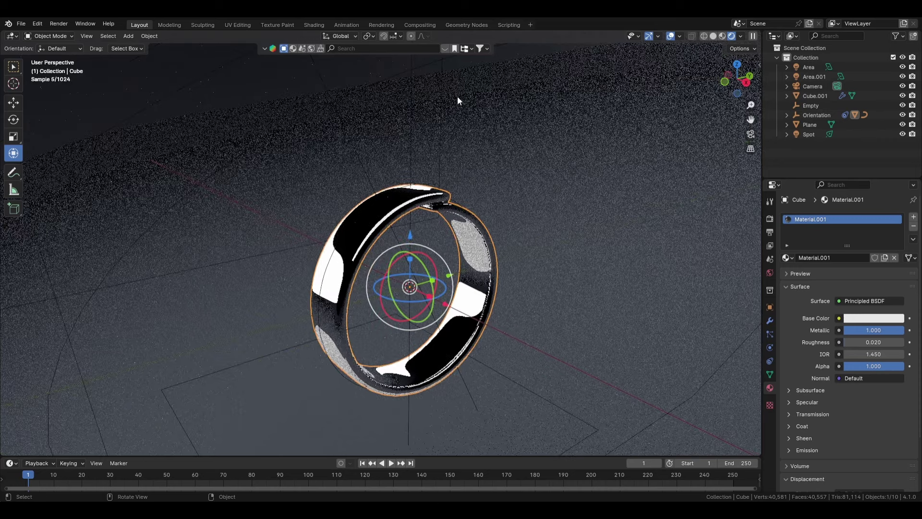
- Switch to the Shading workspace, frame the ring, and set its viewport to rendered shading
click(313, 25)
middle_drag(544, 360, 564, 407)
scroll(432, 259, up, 10)
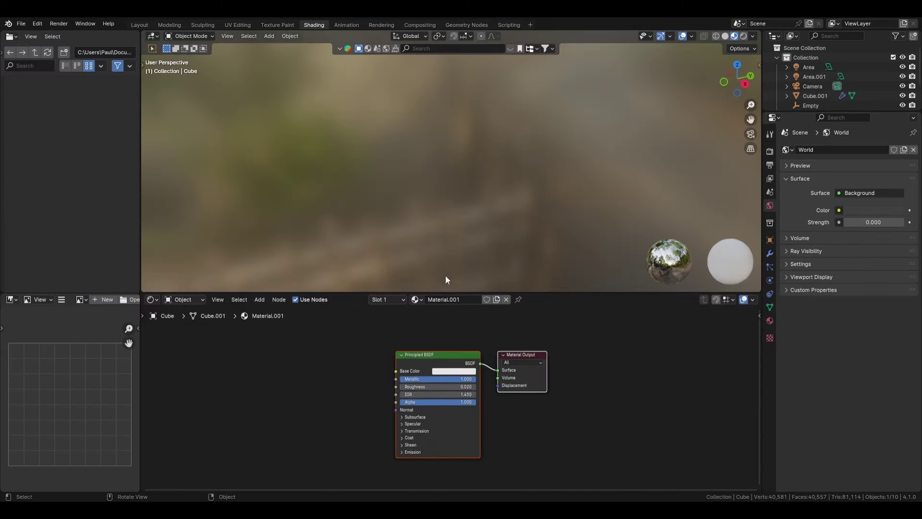
shift+middle_drag(444, 281, 470, 158)
key(KP_Decimal)
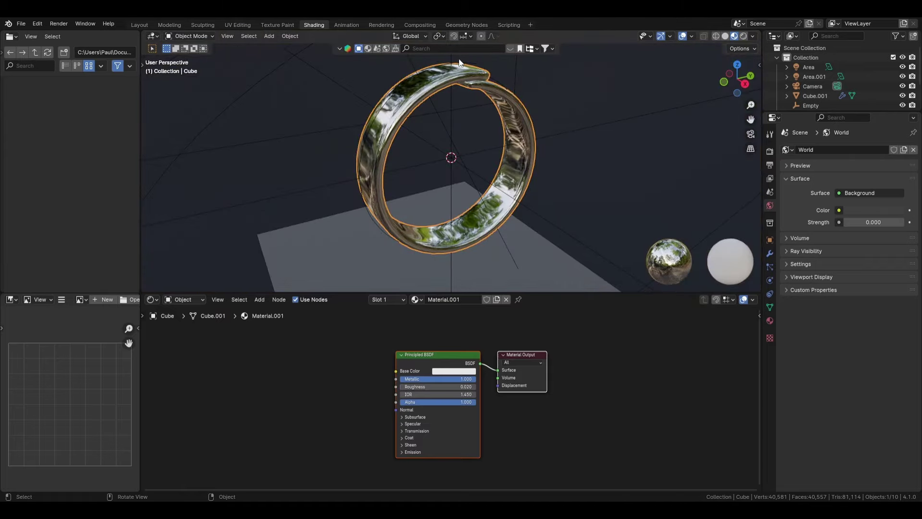
click(743, 36)
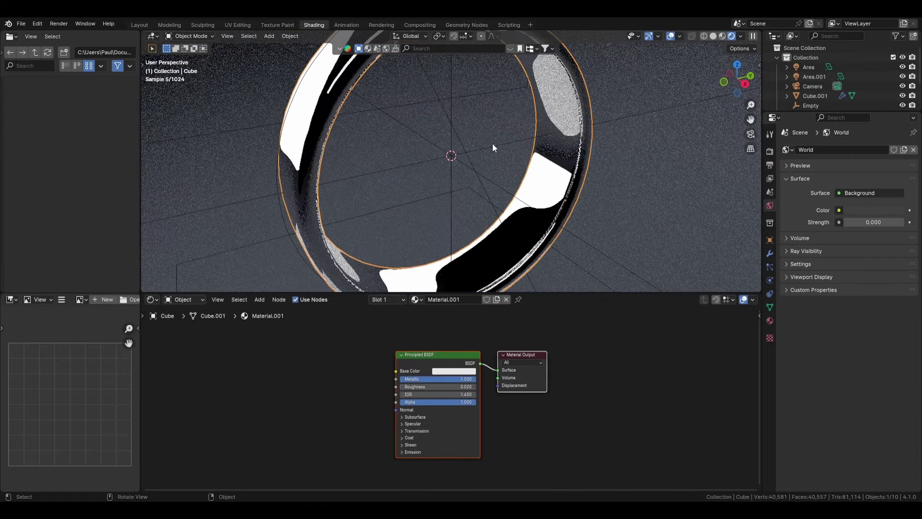
- Add a Noise Texture node to the ring's material, placed before the Principled BSDF node
key(shift+a)
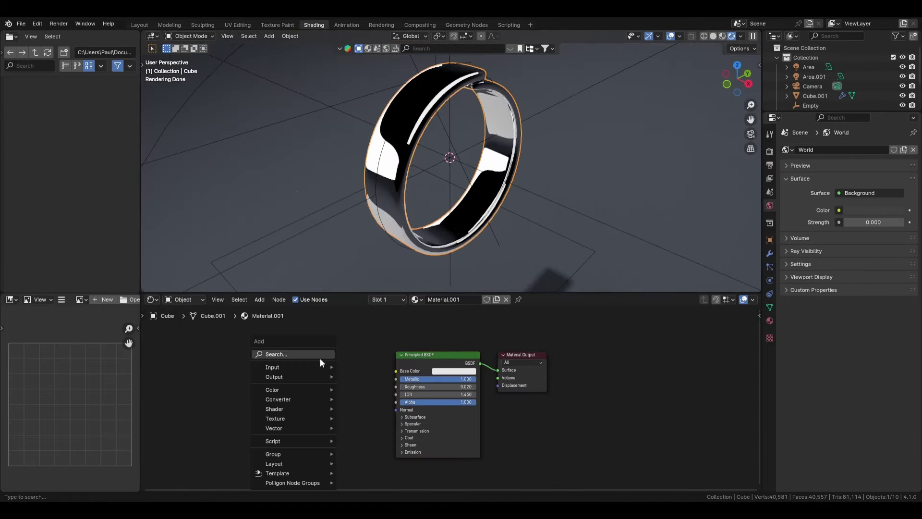
text(nois)
key(Return)
click(269, 378)
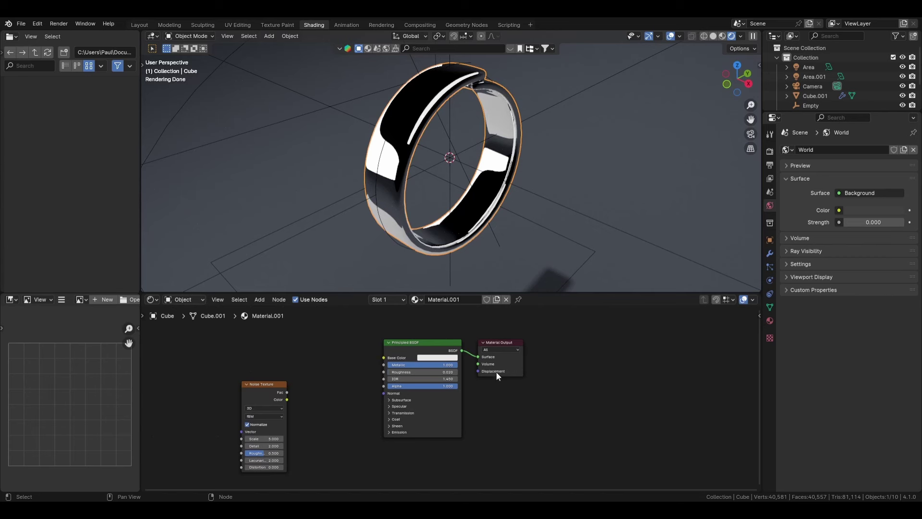
- Set the surface displacement method of the ring's material to Displacement and Bump
click(770, 321)
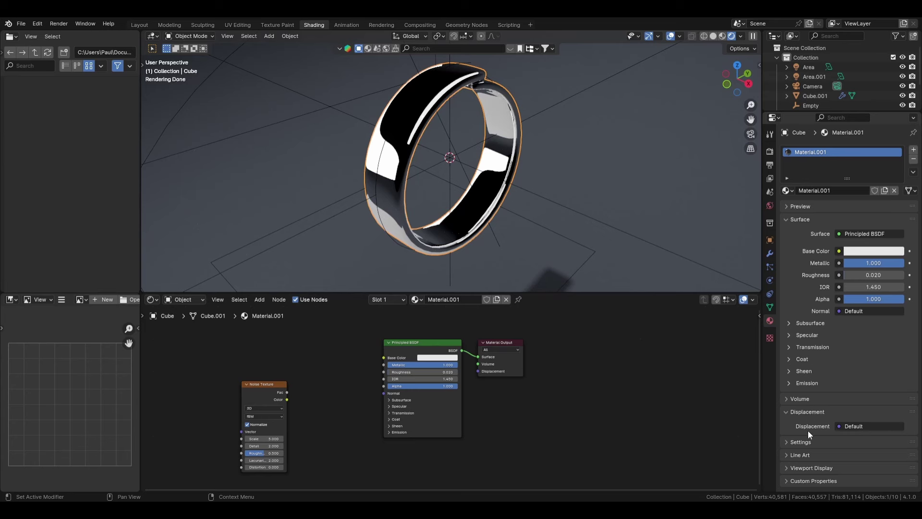
click(813, 442)
scroll(814, 442, down, 3)
click(866, 428)
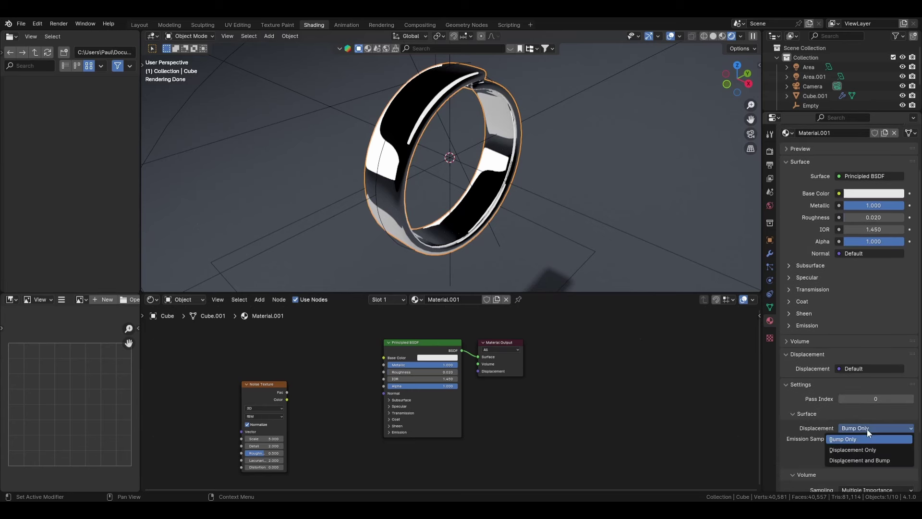
click(865, 460)
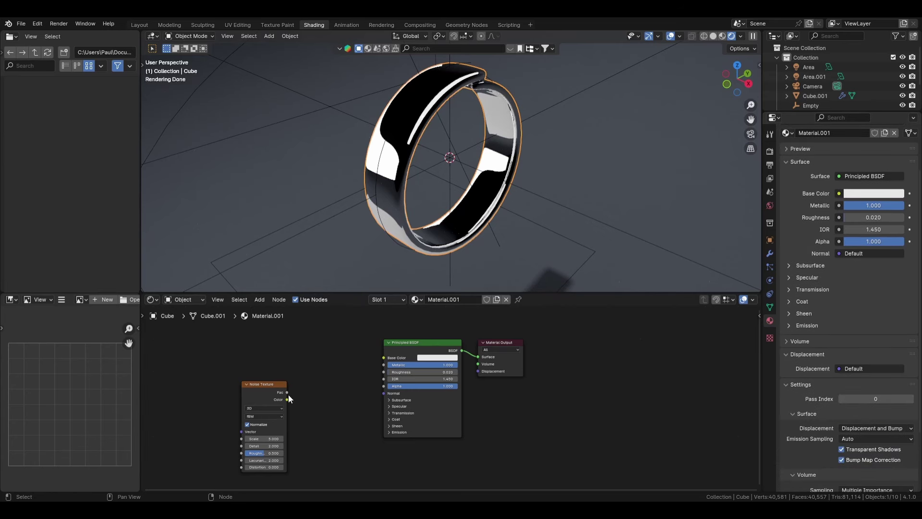
- Add a Displacement node, feed its Height from the Noise Texture's Fac output, and connect it to the Material Output's Displacement input
drag(272, 384, 241, 373)
click(321, 399)
key(shift+a)
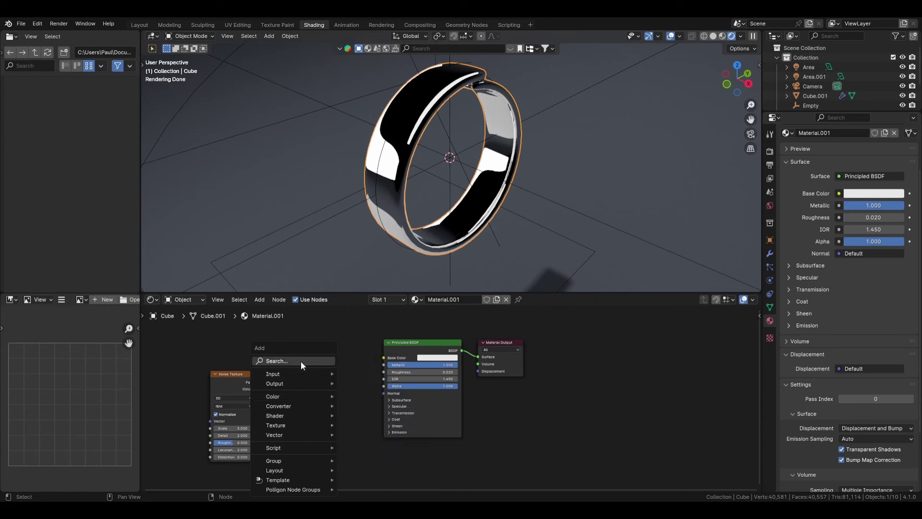
click(301, 361)
text(displ)
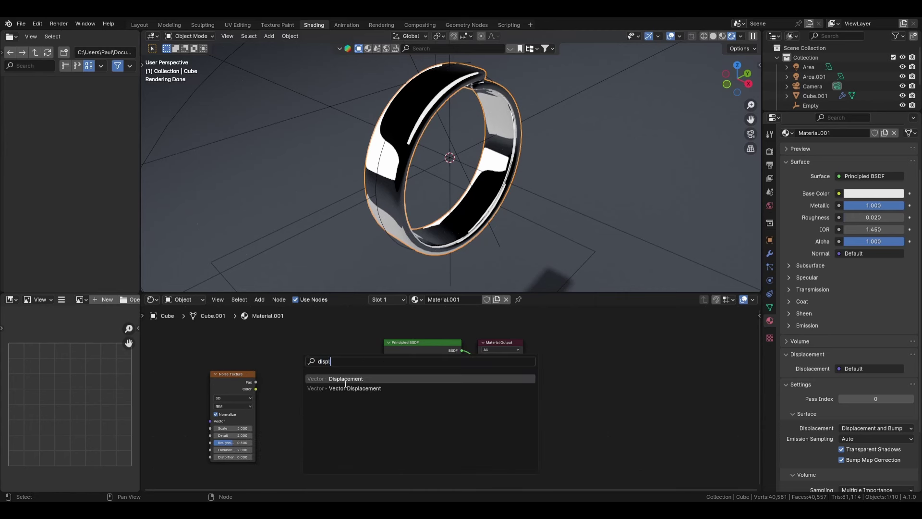
click(346, 379)
click(300, 406)
drag(255, 381, 293, 428)
drag(342, 412, 480, 375)
- Set the Displacement node's scale to 0.1
scroll(518, 165, down, 6)
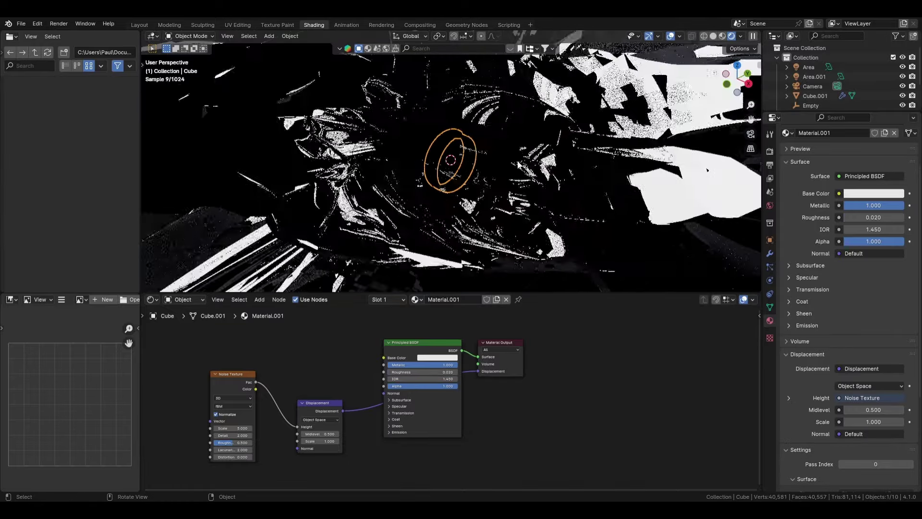
scroll(518, 164, down, 4)
scroll(455, 130, up, 7)
scroll(454, 158, down, 7)
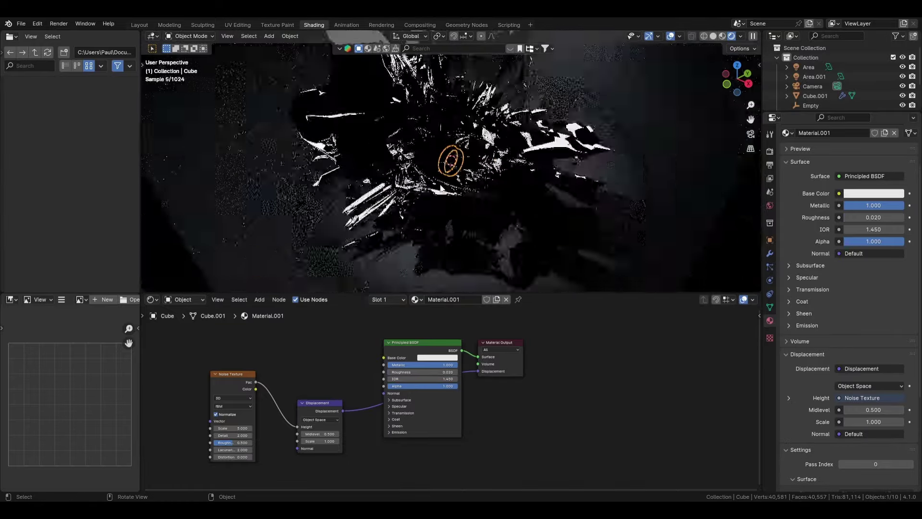
scroll(441, 188, up, 5)
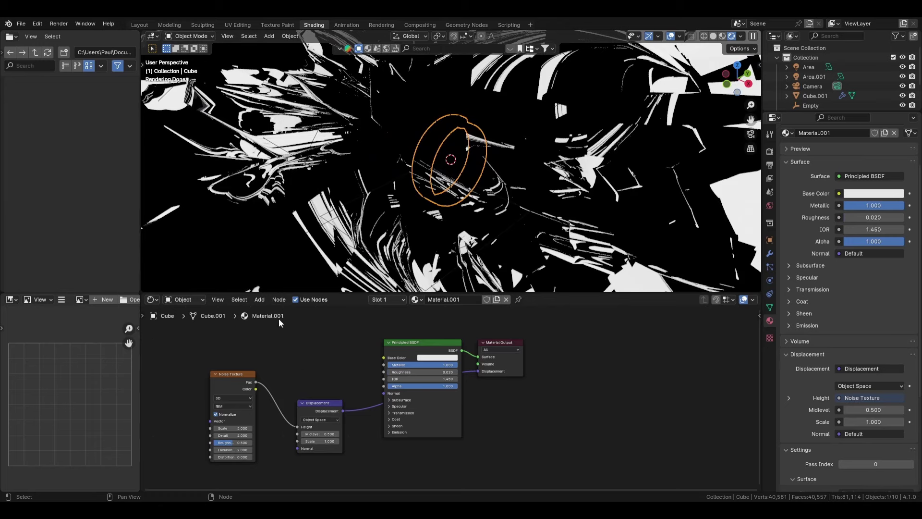
middle_drag(270, 397, 295, 394)
scroll(356, 434, up, 2)
drag(329, 441, 320, 441)
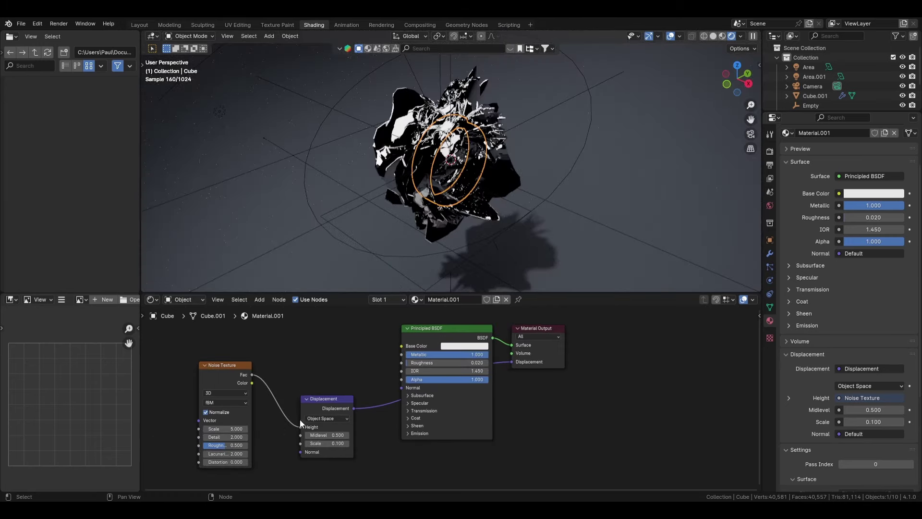
- Set the Displacement node's scale to 0.01 and check the displaced ring up close
middle_drag(339, 467, 357, 436)
scroll(357, 436, up, 3)
click(347, 406)
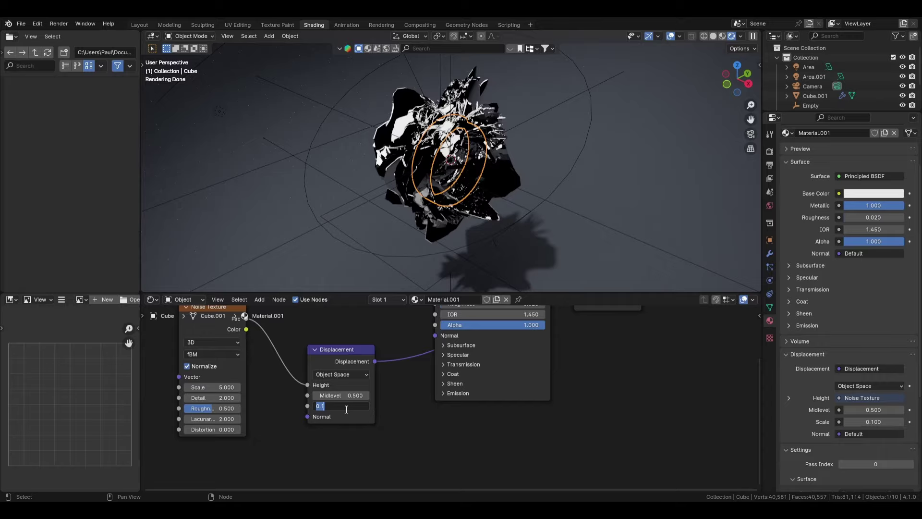
text(0.01)
key(Return)
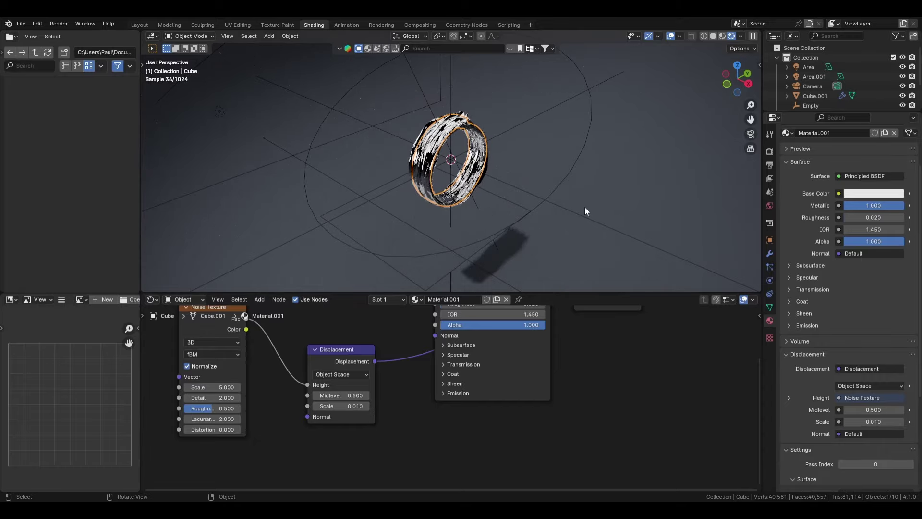
scroll(344, 124, up, 3)
mouse_move(451, 161)
middle_down()
mouse_move(427, 152)
mouse_move(434, 174)
mouse_move(413, 183)
mouse_move(457, 176)
middle_up()
- Disconnect the Displacement node from the Material Output and preview the Noise Texture's Fac and Color outputs directly on the ring
middle_drag(194, 328, 258, 372)
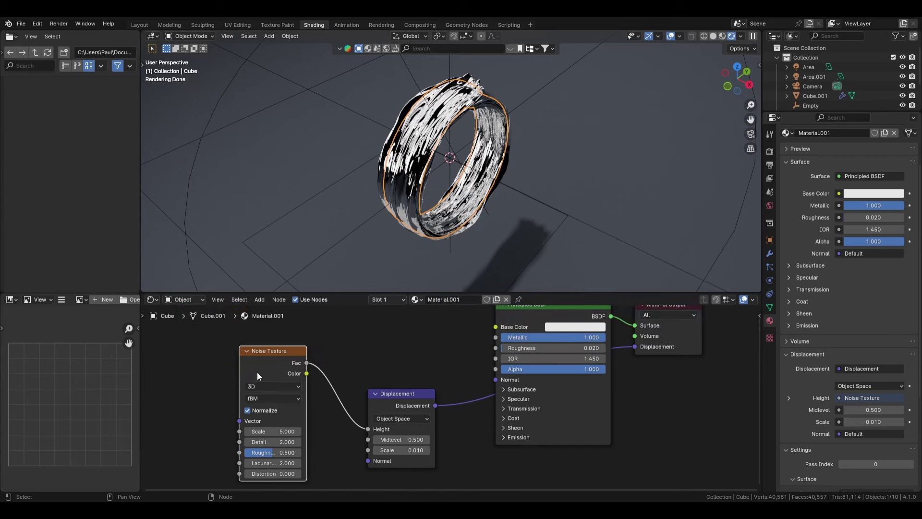
drag(636, 346, 451, 406)
ctrl+shift+click(270, 365)
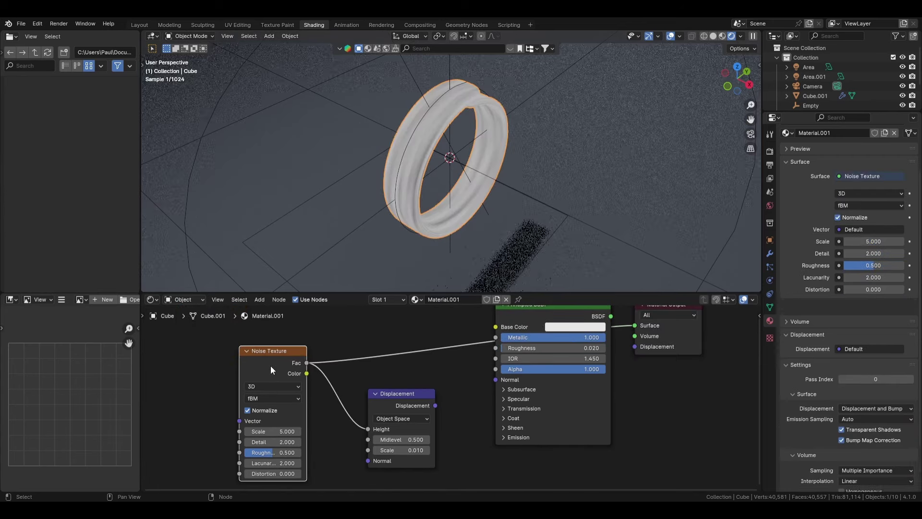
mouse_move(271, 354)
mouse_down()
mouse_move(261, 366)
mouse_move(265, 358)
mouse_up()
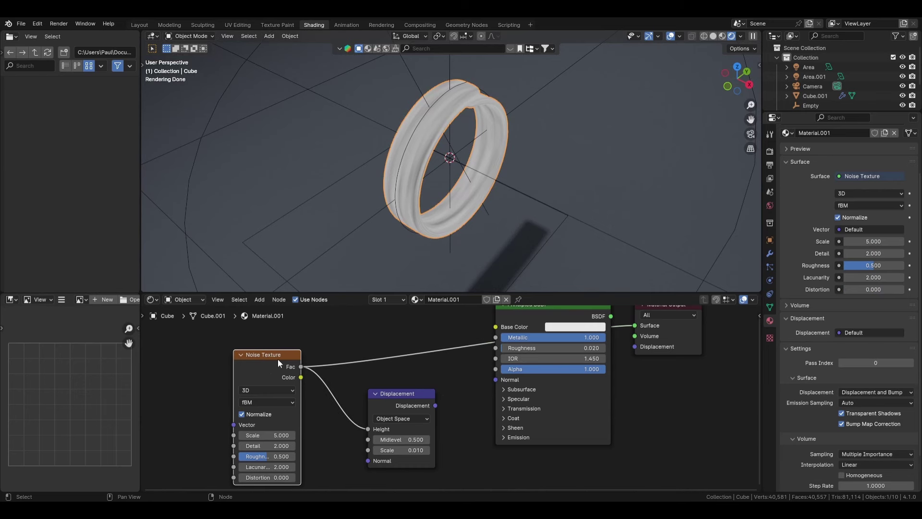
ctrl+shift+click(280, 356)
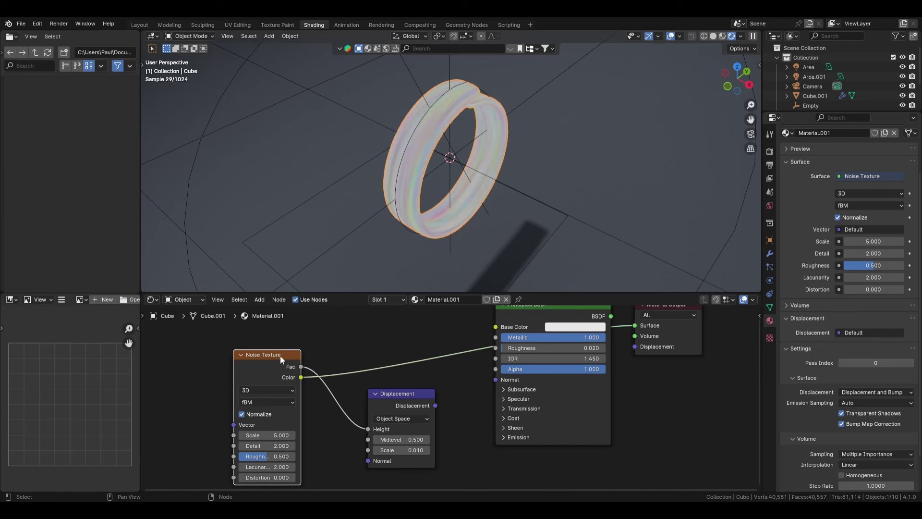
scroll(272, 367, down, 1)
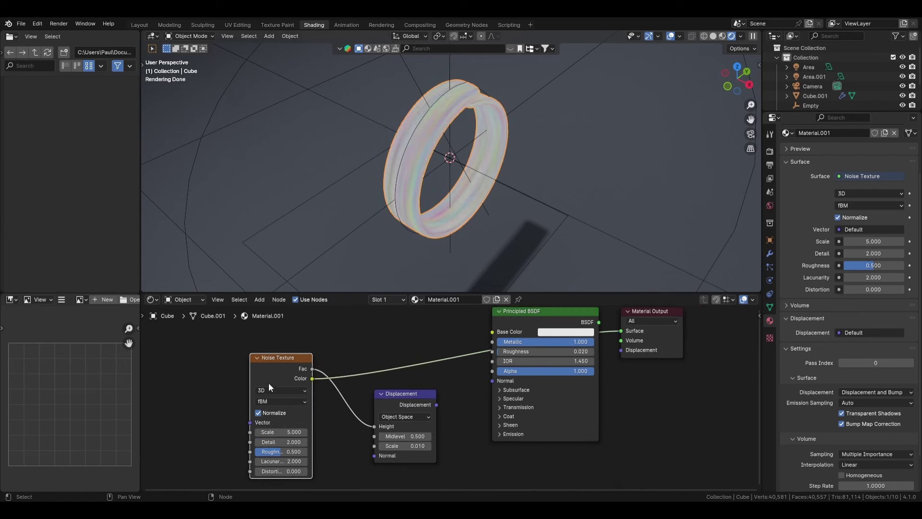
scroll(269, 383, up, 1)
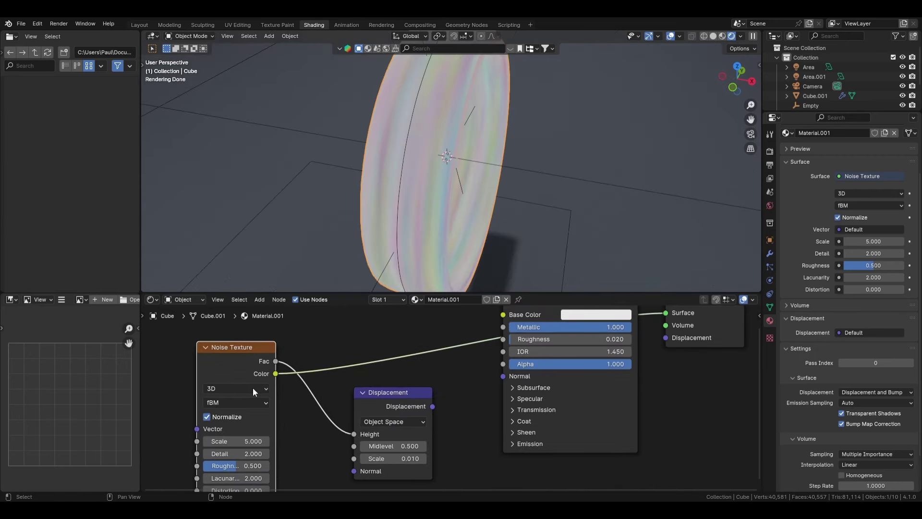
middle_drag(438, 196, 393, 193)
scroll(389, 146, down, 4)
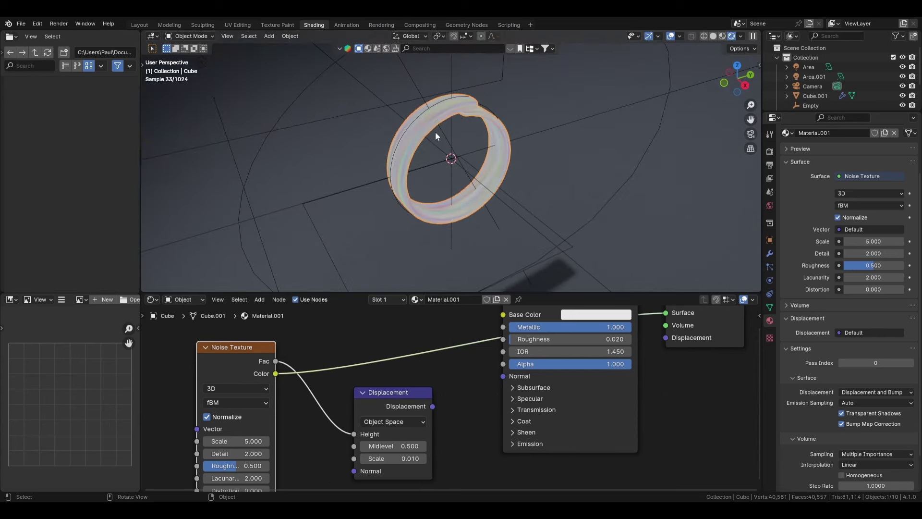
middle_drag(411, 117, 464, 184)
- Add Texture Coordinate and Mapping nodes ahead of the Noise Texture, and drive the mapping with UV coordinates
middle_drag(238, 389, 307, 379)
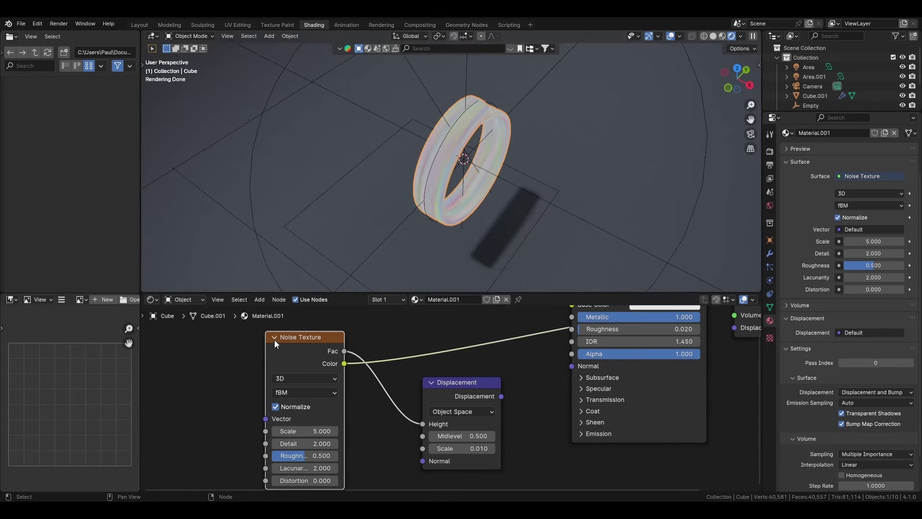
click(275, 338)
click(276, 337)
drag(306, 343, 324, 343)
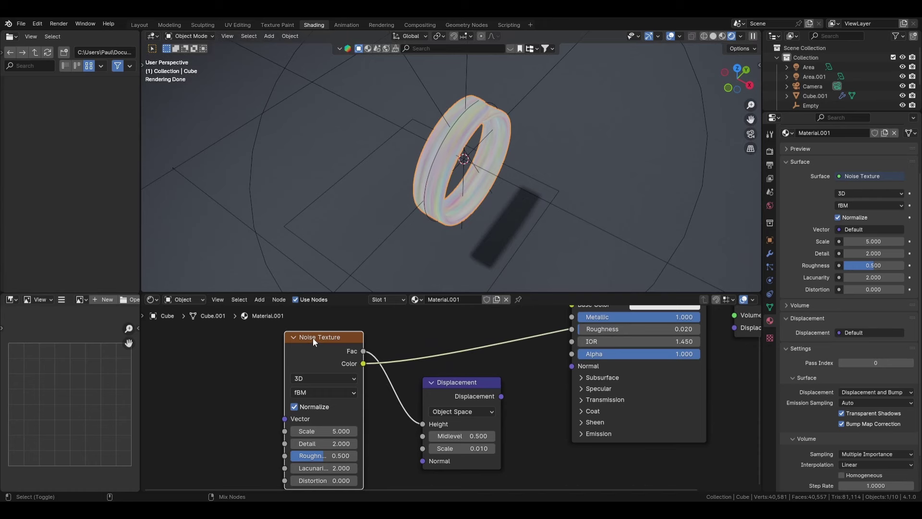
key(ctrl+t)
key(Home)
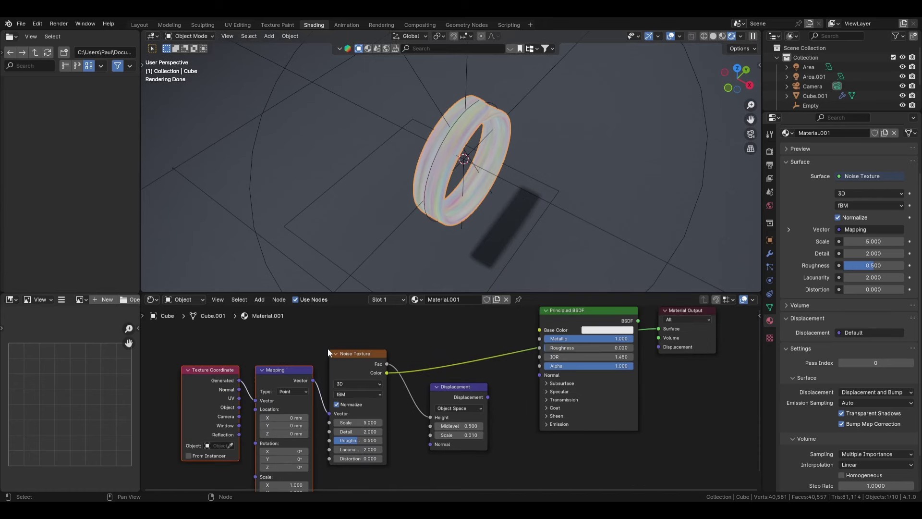
drag(238, 398, 255, 396)
click(240, 407)
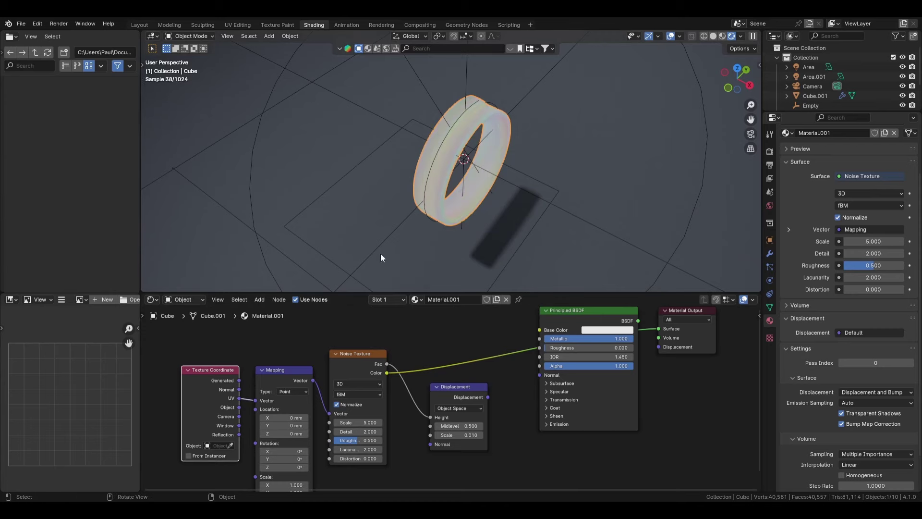
- Select all faces of the ring's source mesh in Edit Mode and unwrap them, returning to Object Mode
middle_drag(381, 252, 427, 180)
key(Tab)
scroll(381, 191, down, 2)
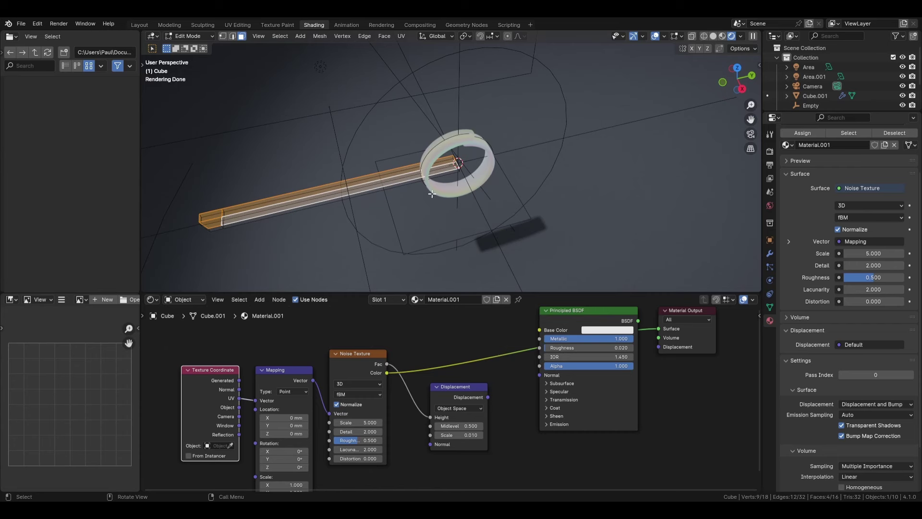
key(a)
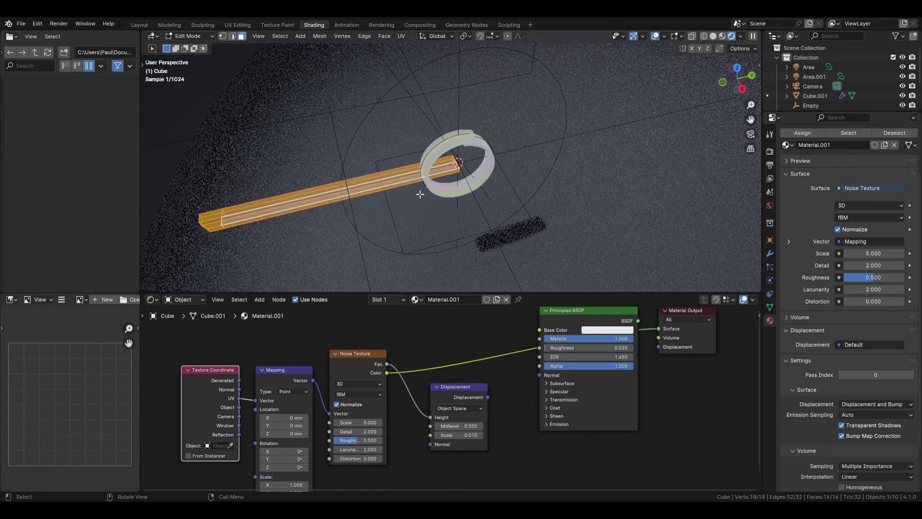
key(u)
click(421, 194)
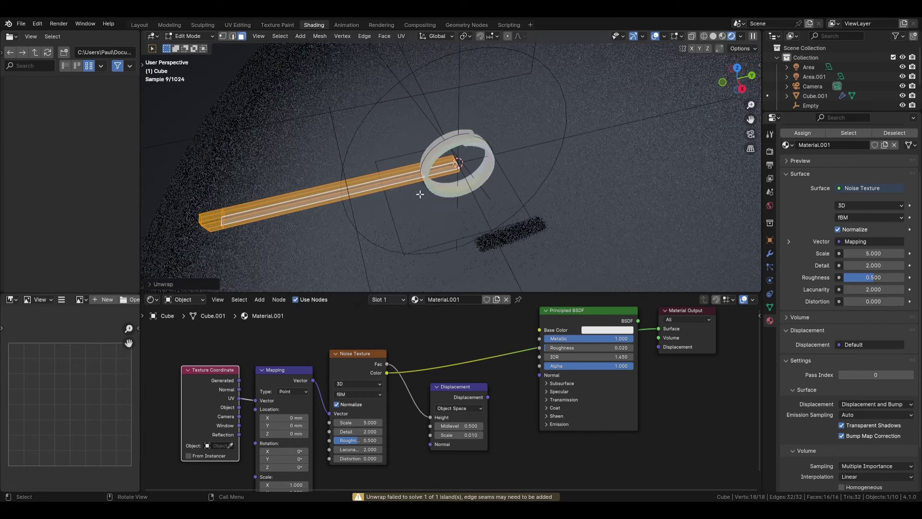
key(Tab)
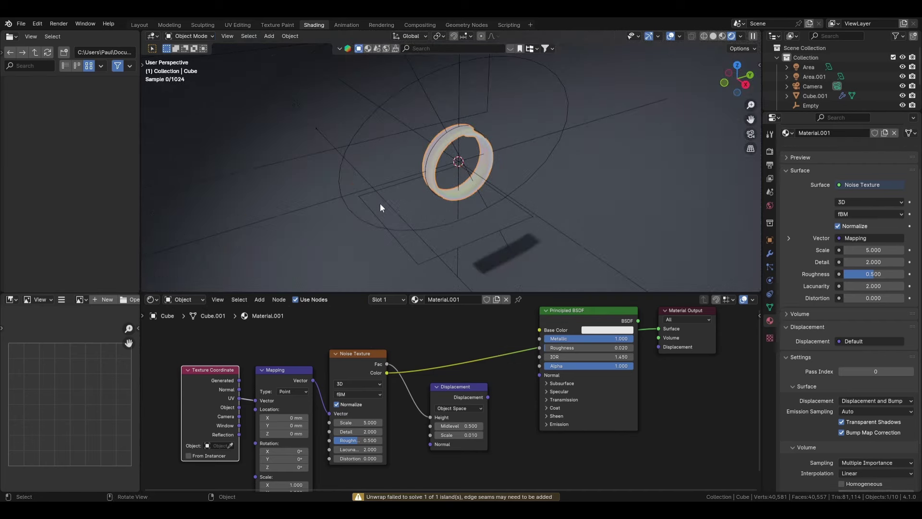
- Preview the Noise Texture's Fac output on the ring's surface and set the noise scale to 29.5
scroll(379, 203, up, 3)
middle_drag(395, 215, 426, 223)
scroll(470, 207, up, 3)
scroll(426, 223, down, 3)
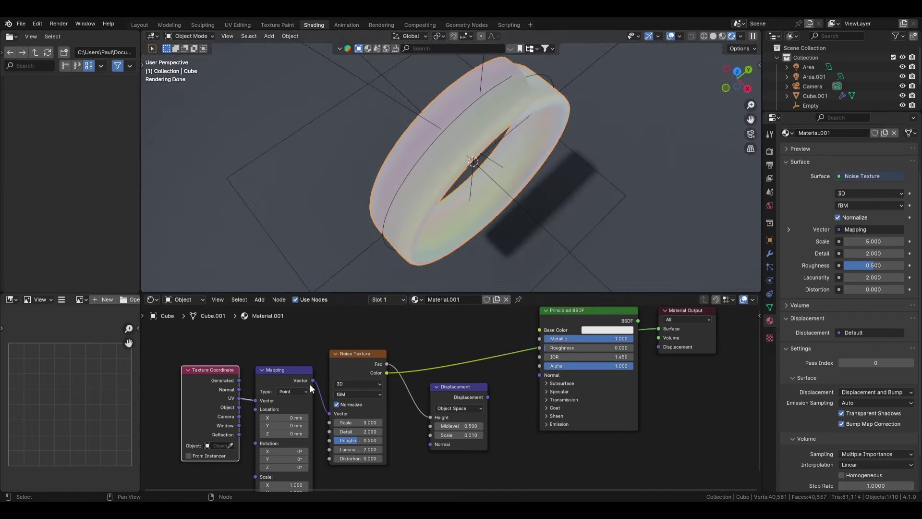
scroll(371, 370, down, 2)
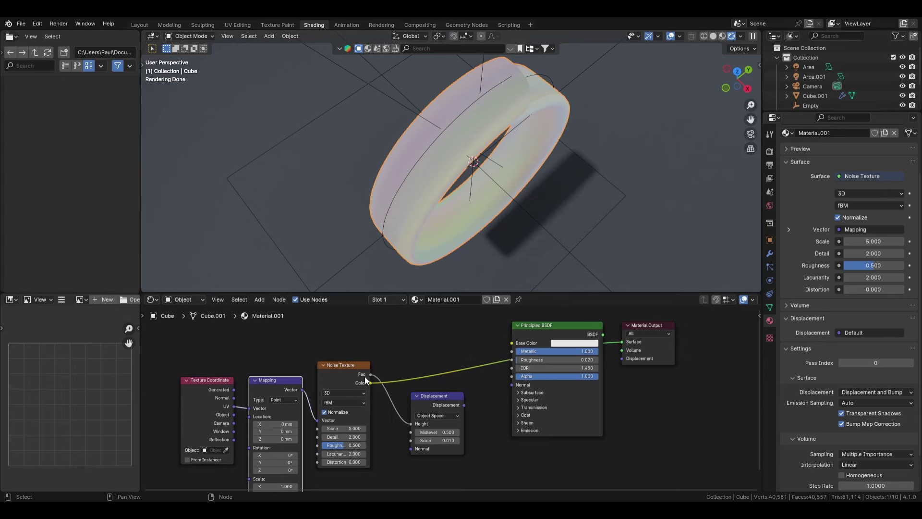
drag(370, 374, 626, 341)
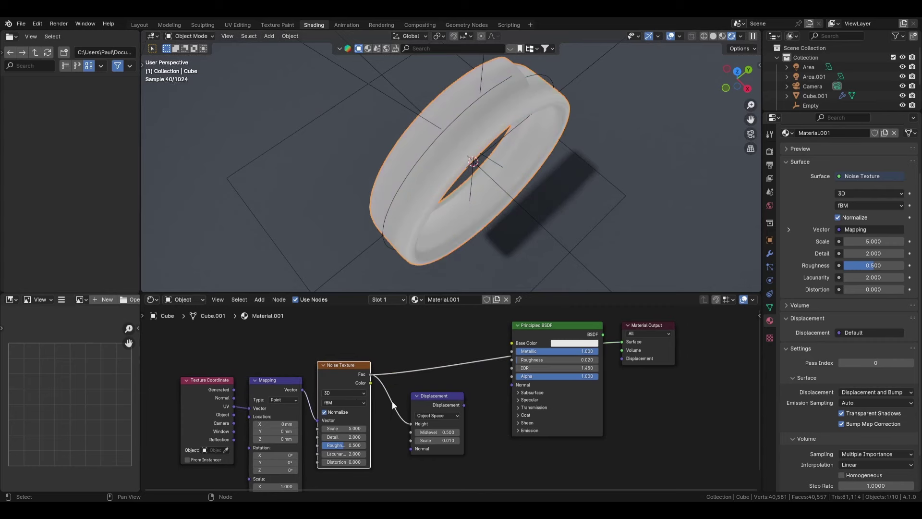
drag(344, 428, 440, 429)
- Unwrap the ring's source mesh in Edit Mode with Smart UV Project, using a 66° angle limit
mouse_move(465, 171)
middle_down()
mouse_move(474, 168)
mouse_move(464, 165)
middle_up()
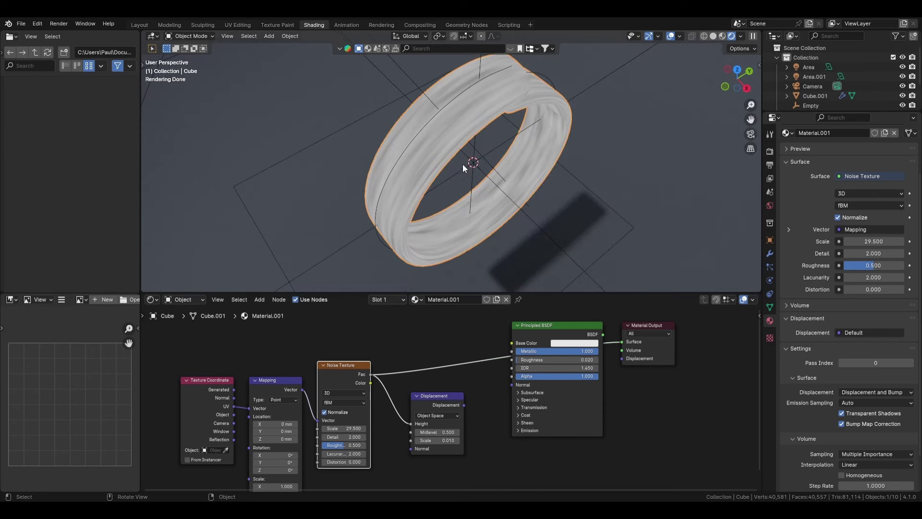
key(Tab)
key(u)
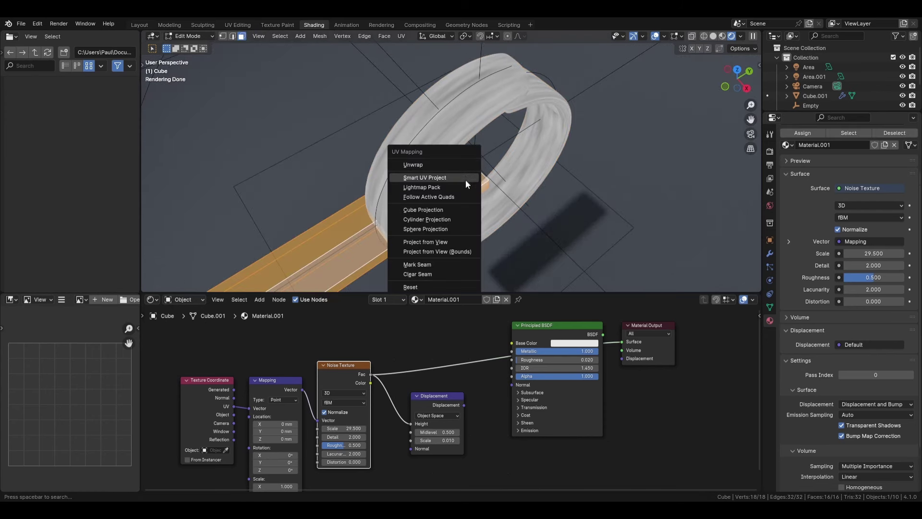
click(466, 175)
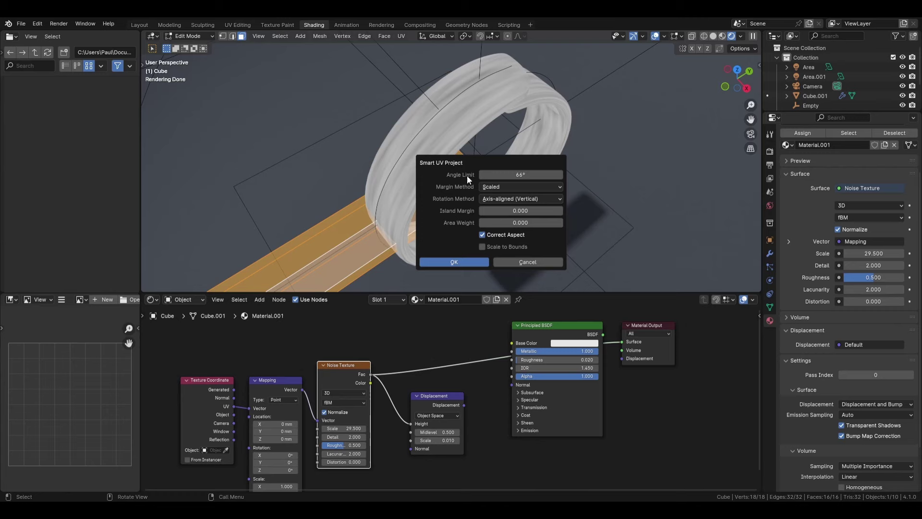
click(474, 260)
scroll(451, 216, up, 2)
middle_drag(465, 258, 403, 249)
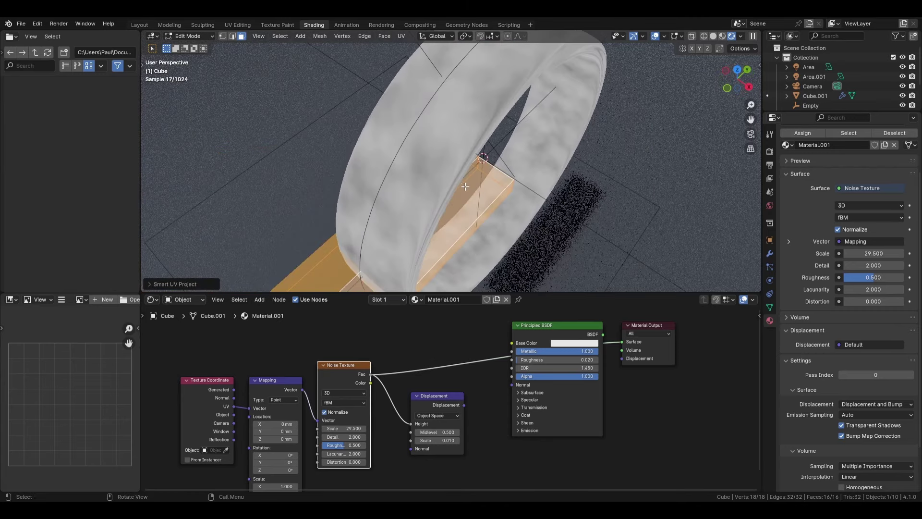
- Drive the mapping with Object coordinates and set the Noise Texture's scale to 149.4
drag(235, 414, 249, 409)
scroll(407, 234, down, 2)
scroll(407, 233, up, 1)
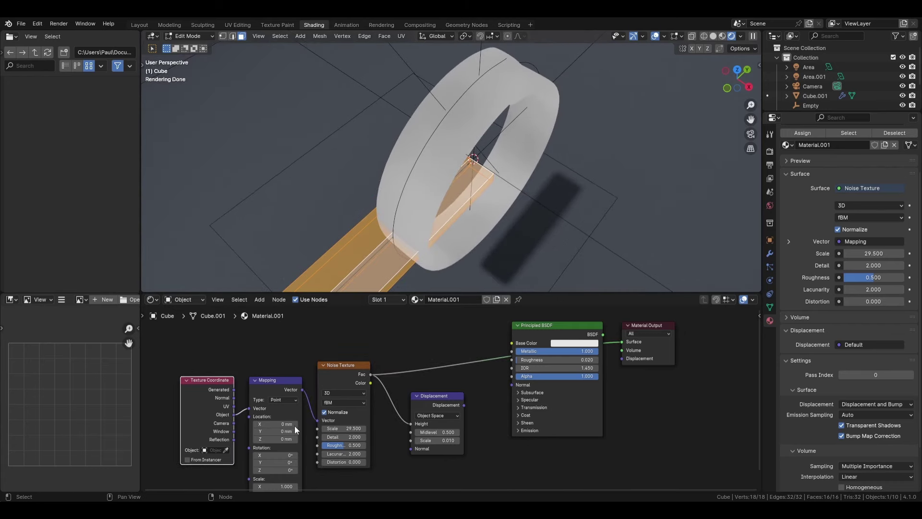
drag(342, 428, 398, 428)
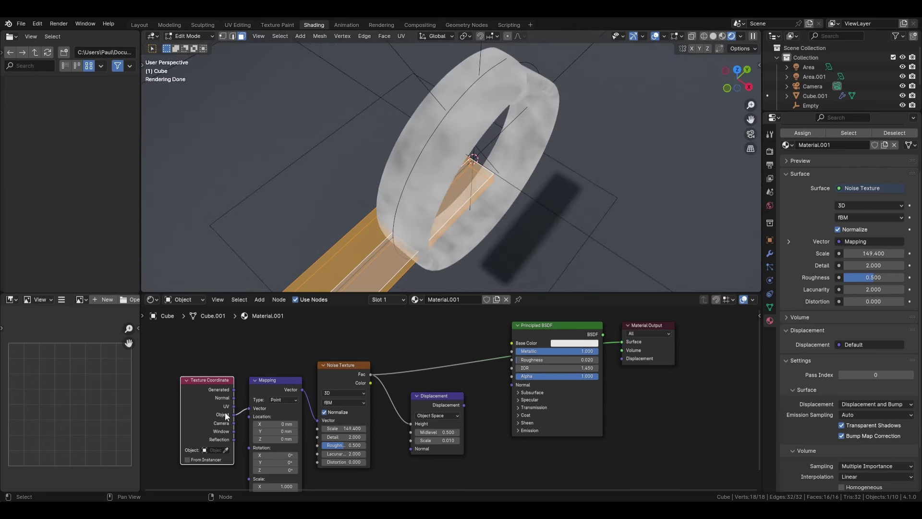
- Try a different texture coordinate output for the mapping, return to Object coordinates, and inspect the noise around the ring
drag(234, 397, 247, 410)
scroll(429, 243, up, 2)
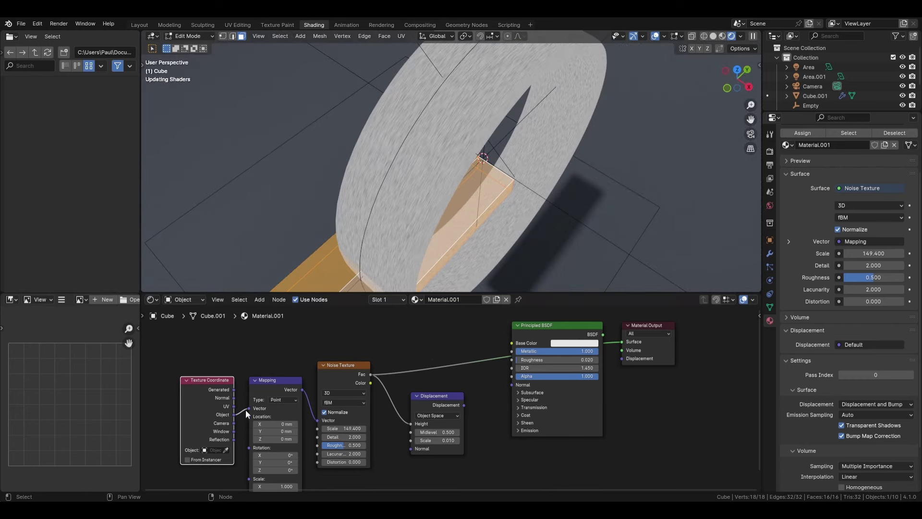
middle_drag(519, 221, 503, 180)
scroll(497, 184, down, 4)
scroll(502, 181, up, 3)
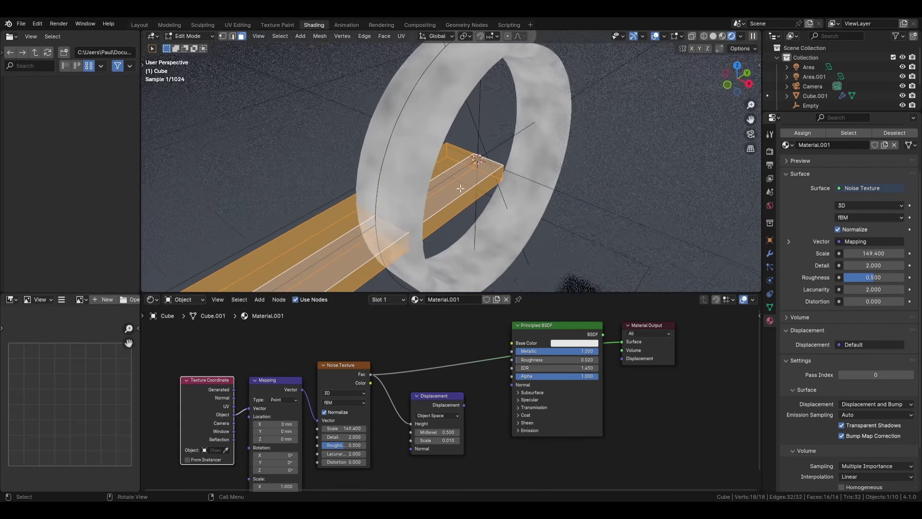
scroll(362, 190, down, 1)
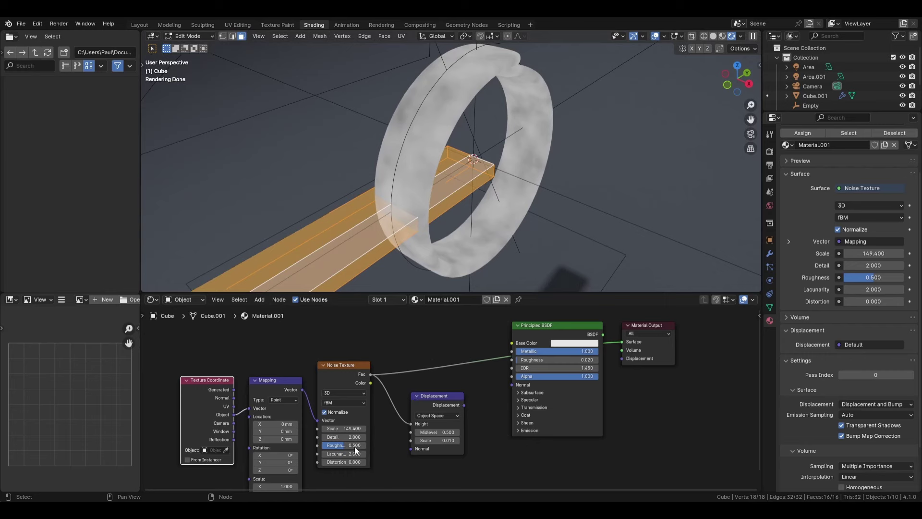
- Lower the Noise Texture's scale to 73.2 and check the noise pattern around the ring
drag(339, 428, 334, 429)
middle_drag(411, 113, 424, 99)
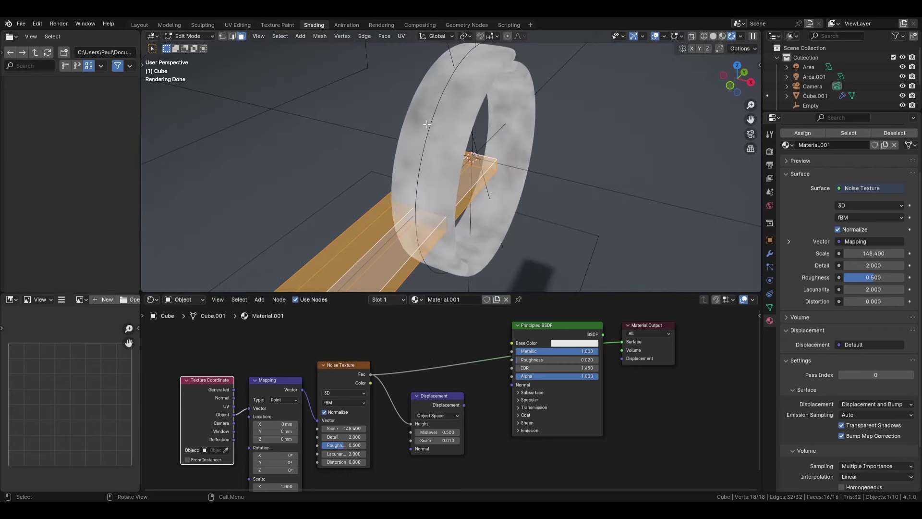
drag(339, 428, 272, 428)
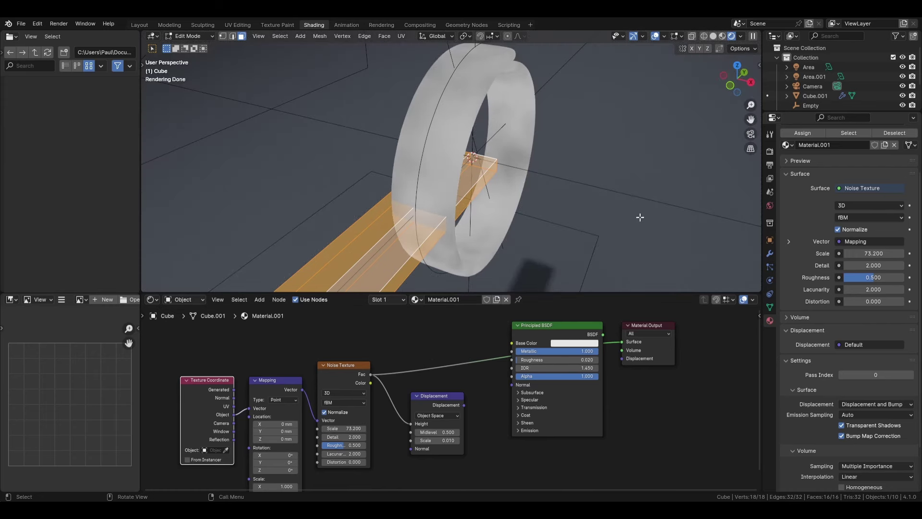
middle_drag(592, 229, 535, 281)
- Connect the Displacement node to the Material Output's Displacement input and restore the Principled BSDF as the surface shader
middle_drag(501, 315, 472, 326)
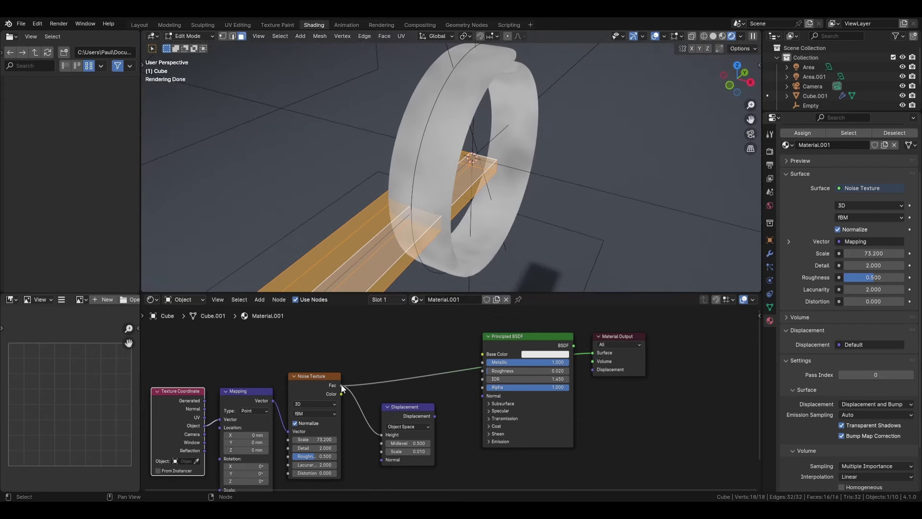
drag(341, 385, 380, 434)
drag(435, 416, 593, 370)
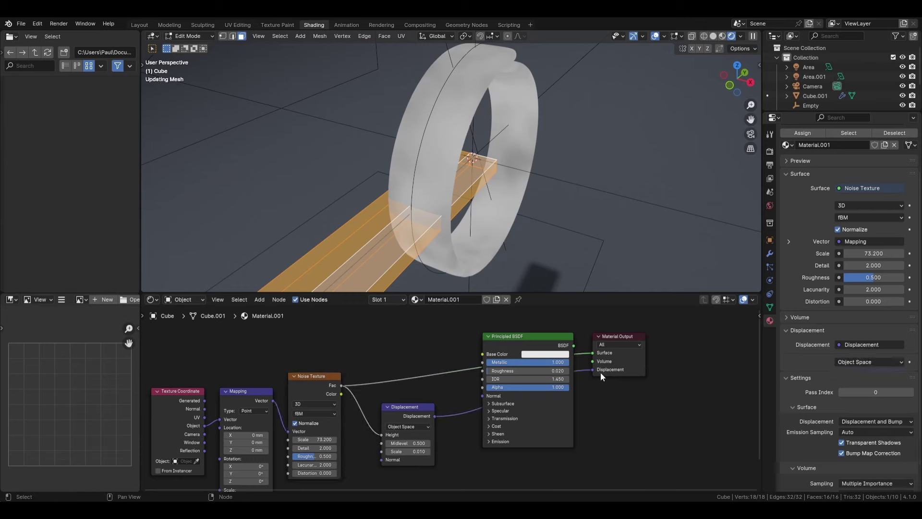
ctrl+shift+click(554, 341)
middle_drag(525, 255, 444, 257)
- Set the Noise Texture's scale to 48.5 and the Displacement node's scale to 0.001, and check the ring up close
drag(324, 439, 288, 439)
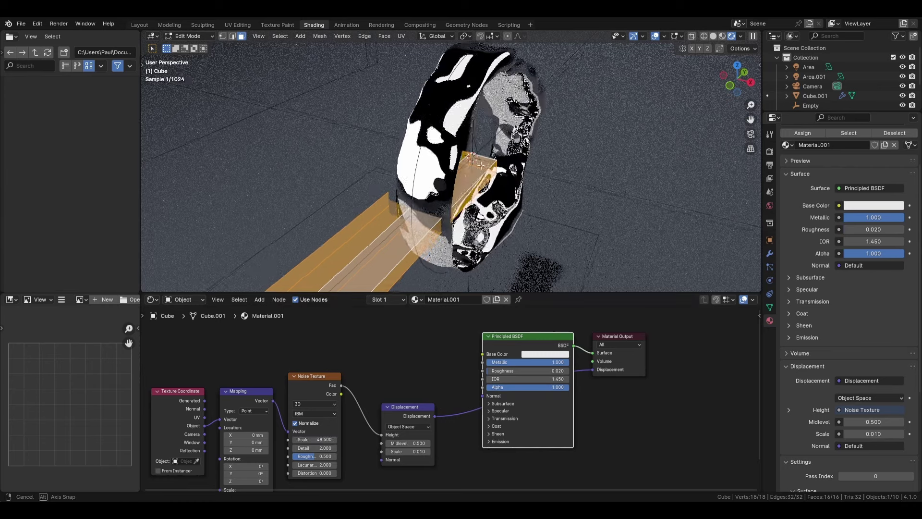
middle_drag(481, 165, 462, 159)
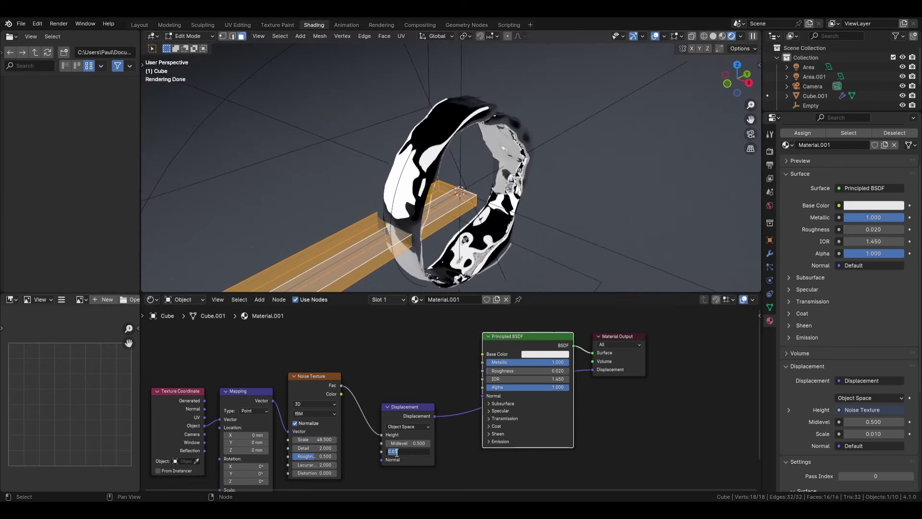
key(Return)
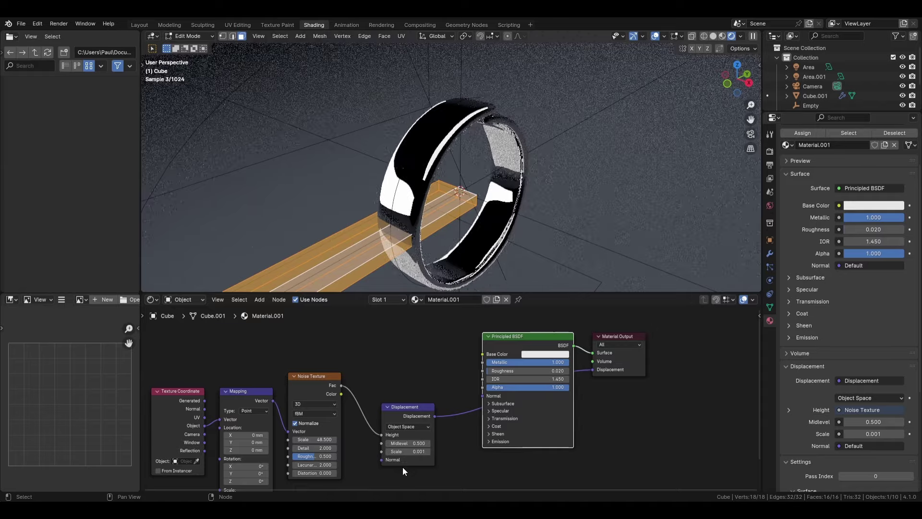
scroll(506, 214, up, 2)
middle_drag(470, 215, 468, 192)
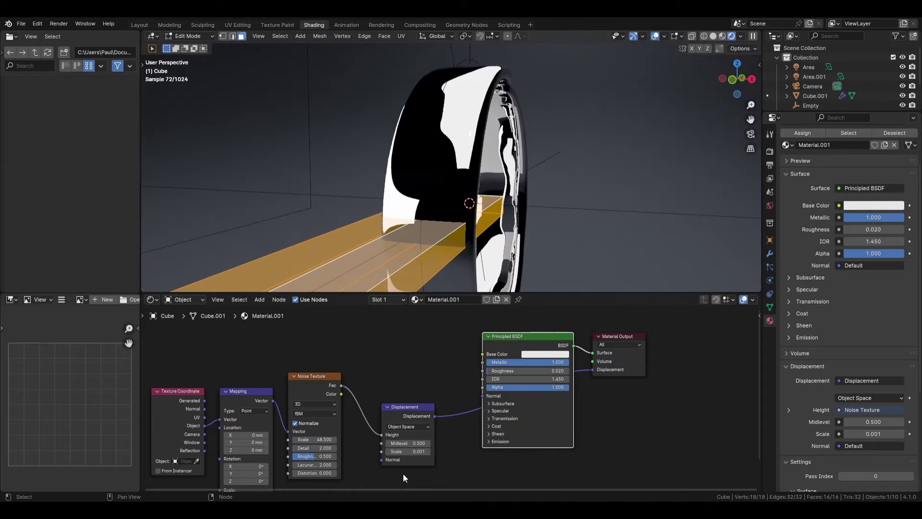
- Try displacement scales of 0.005 and 0.002 and compare the ring's surface
click(408, 450)
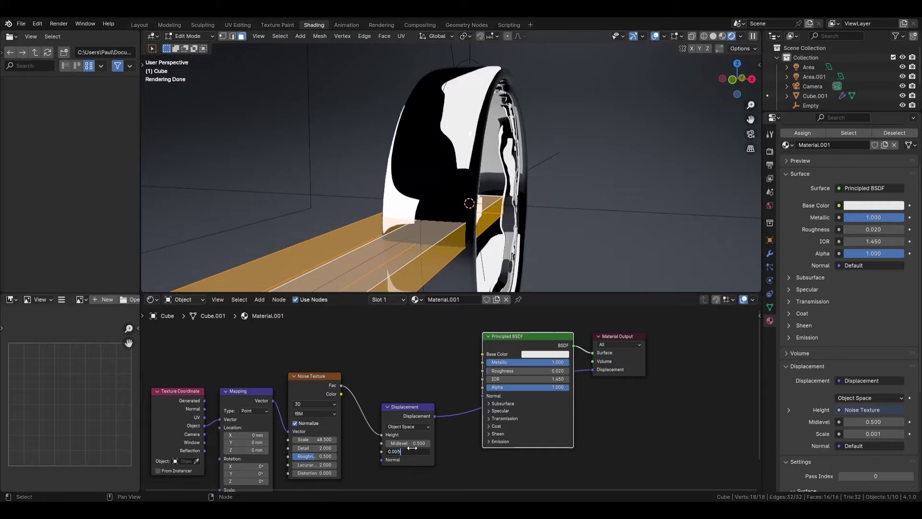
key(Return)
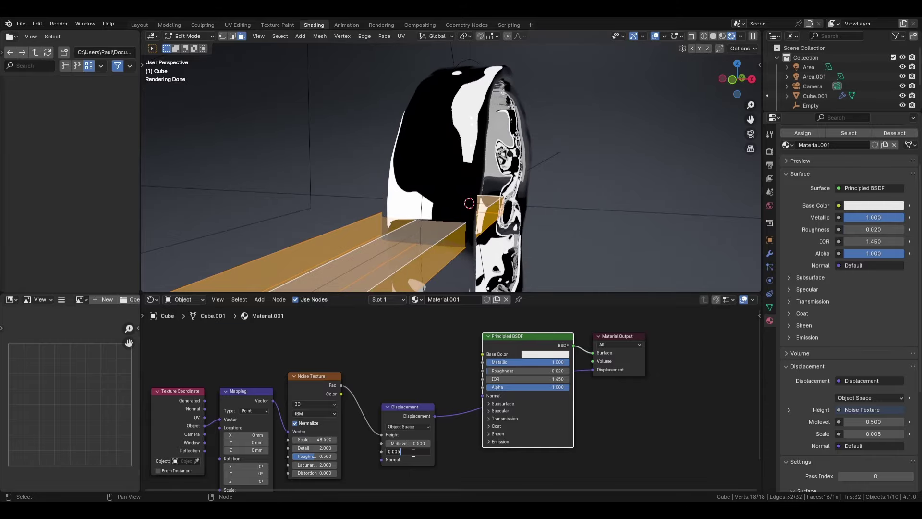
key(BackSpace)
text(2)
key(Return)
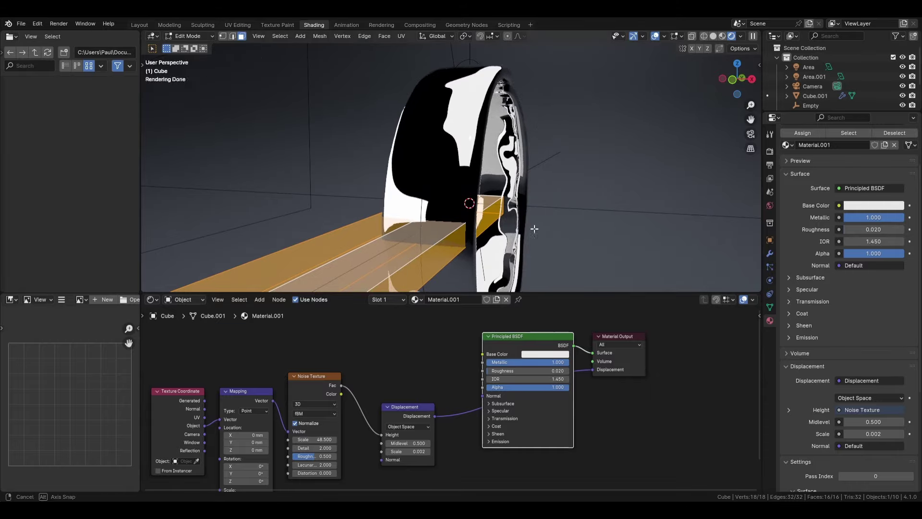
mouse_move(535, 229)
middle_down()
mouse_move(464, 194)
mouse_move(417, 199)
mouse_move(410, 220)
mouse_move(480, 215)
mouse_move(530, 241)
middle_up()
scroll(409, 220, down, 6)
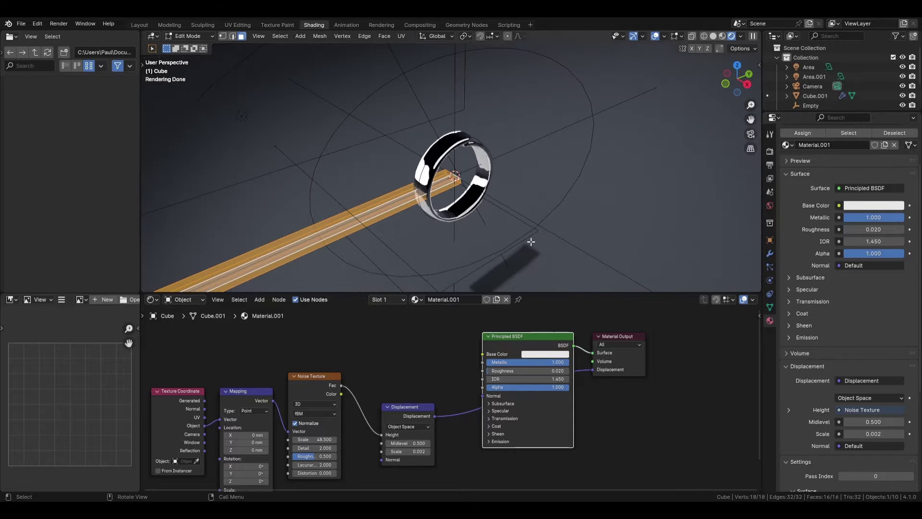
- View the ring through the camera and try a Noise Texture scale of 105.1
key(KP_0)
scroll(537, 212, up, 4)
scroll(401, 285, up, 1)
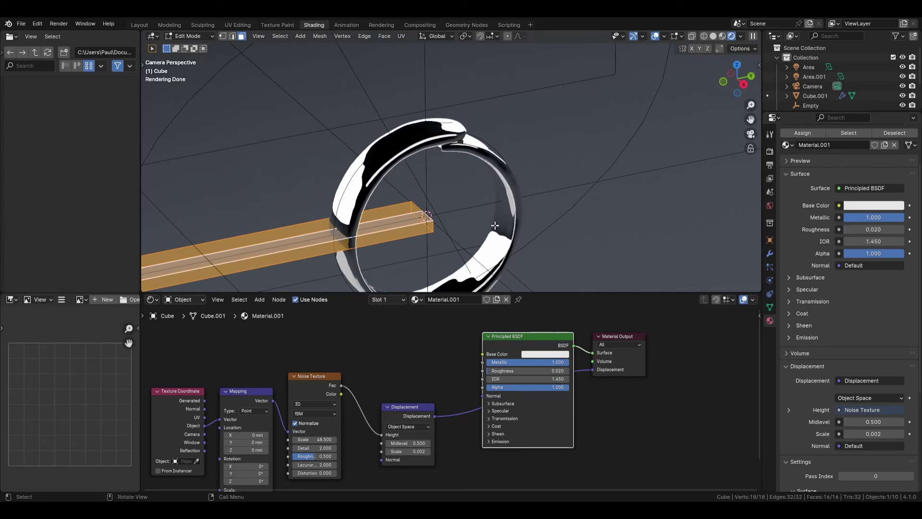
shift+middle_drag(353, 453, 379, 428)
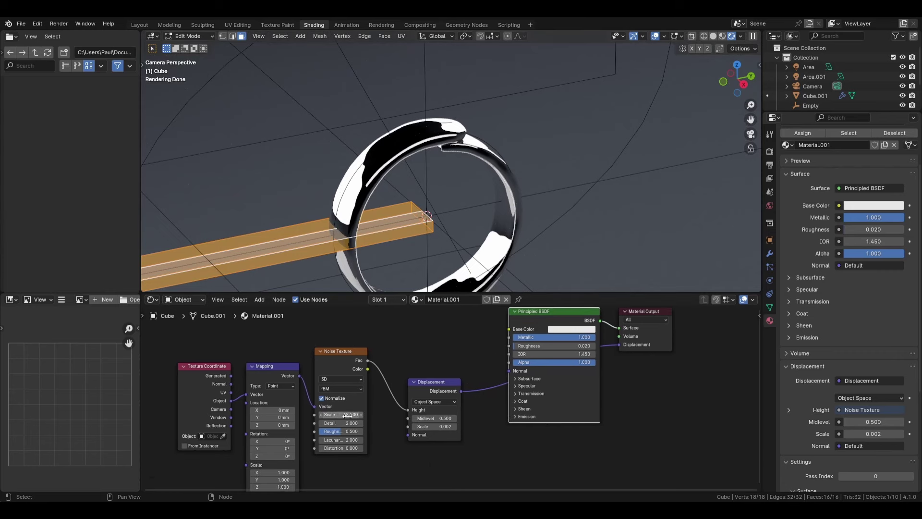
drag(341, 414, 637, 415)
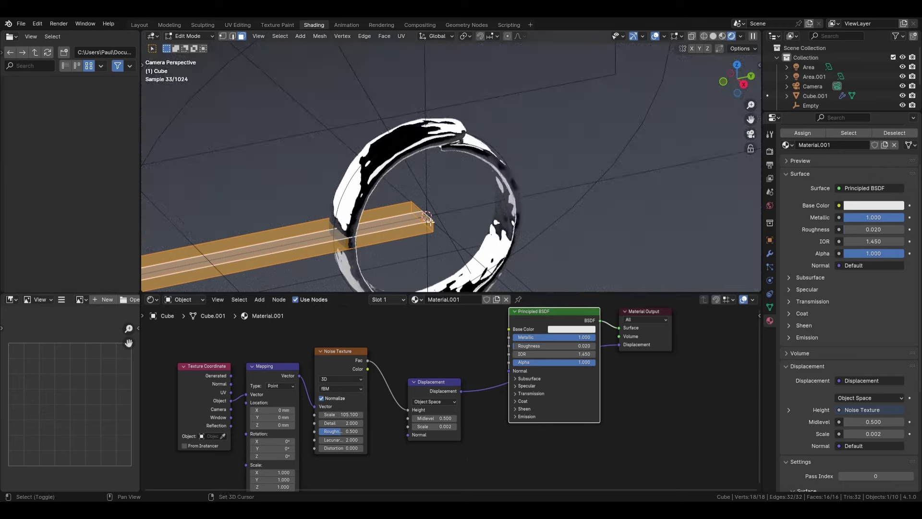
shift+middle_drag(445, 210, 451, 183)
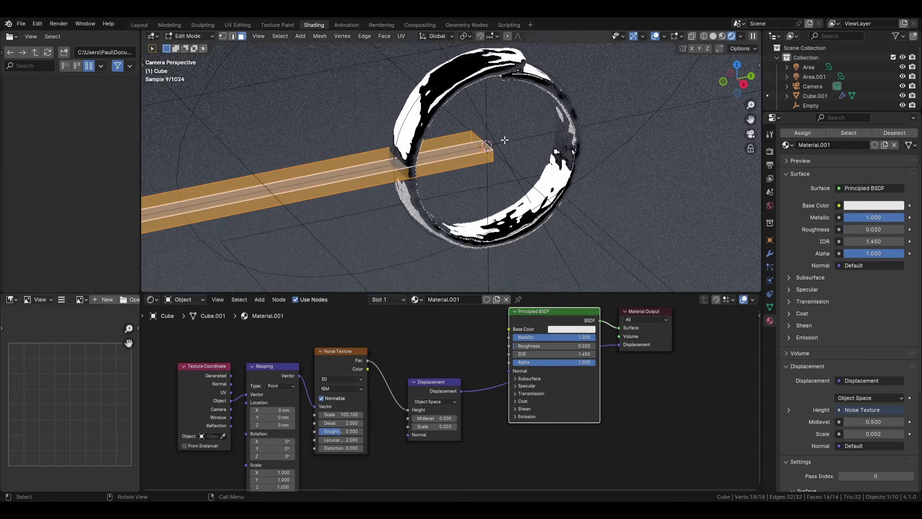
scroll(505, 140, down, 1)
- Return to Object Mode and set the Noise Texture's scale to 49
key(Tab)
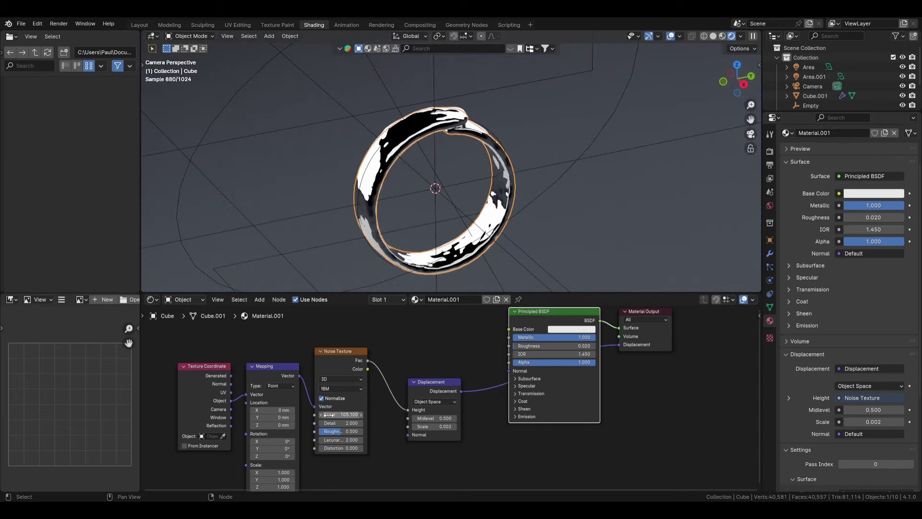
drag(340, 415, 88, 415)
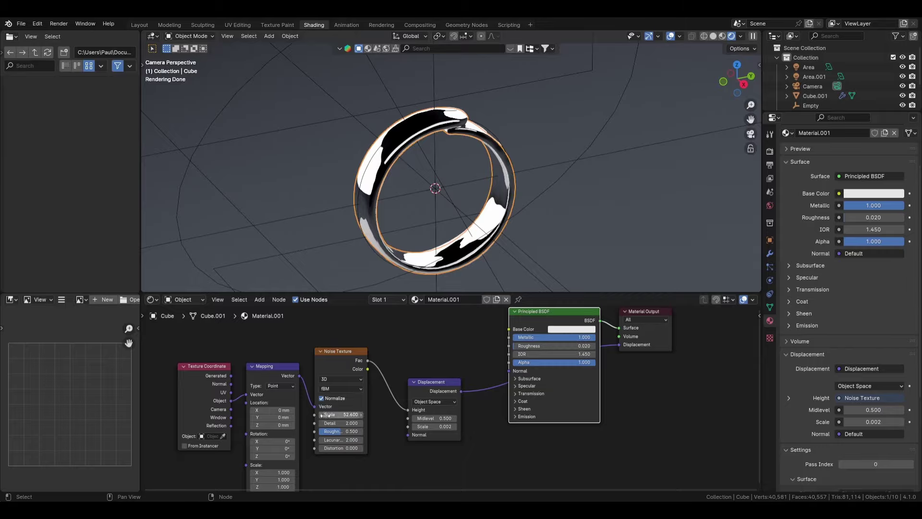
drag(344, 415, 327, 415)
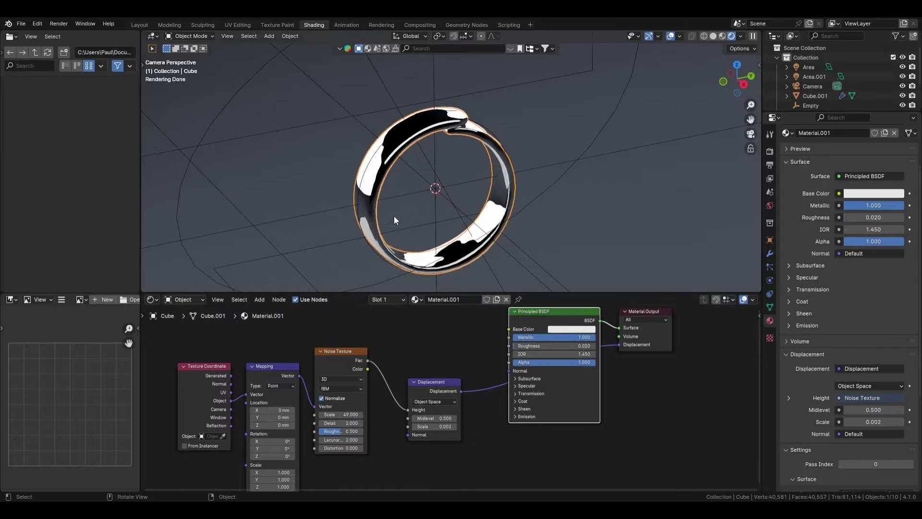
middle_drag(394, 216, 395, 239)
- Set the Displacement node's scale to 0.001 and check the ring within the camera frame
scroll(479, 207, up, 11)
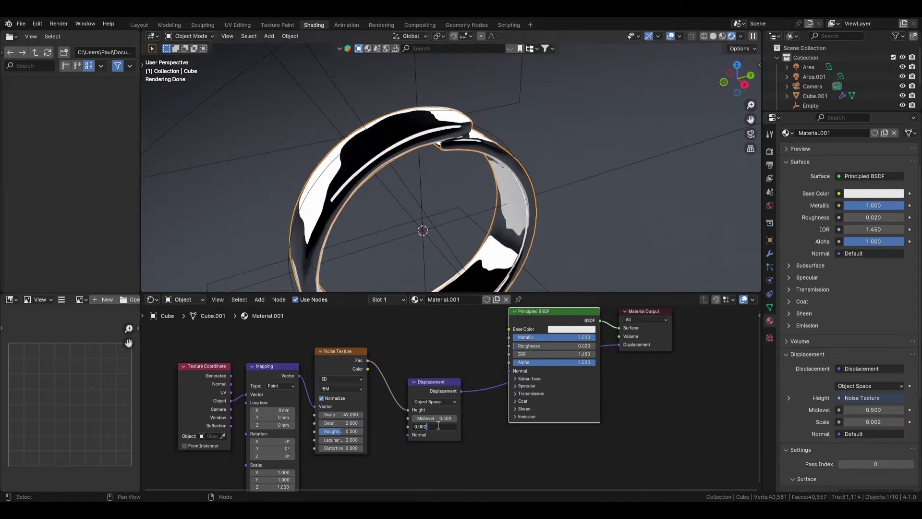
key(BackSpace)
text(1)
key(Return)
middle_drag(430, 260, 512, 151)
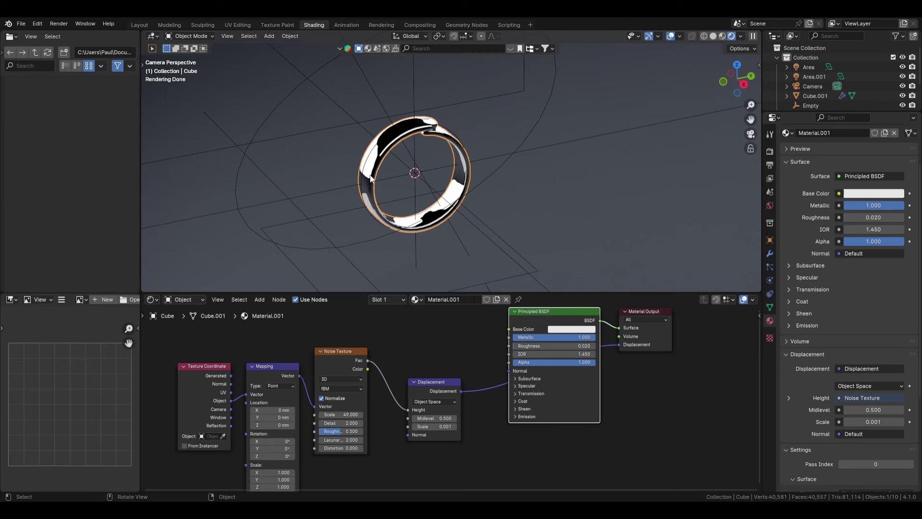
scroll(372, 174, down, 1)
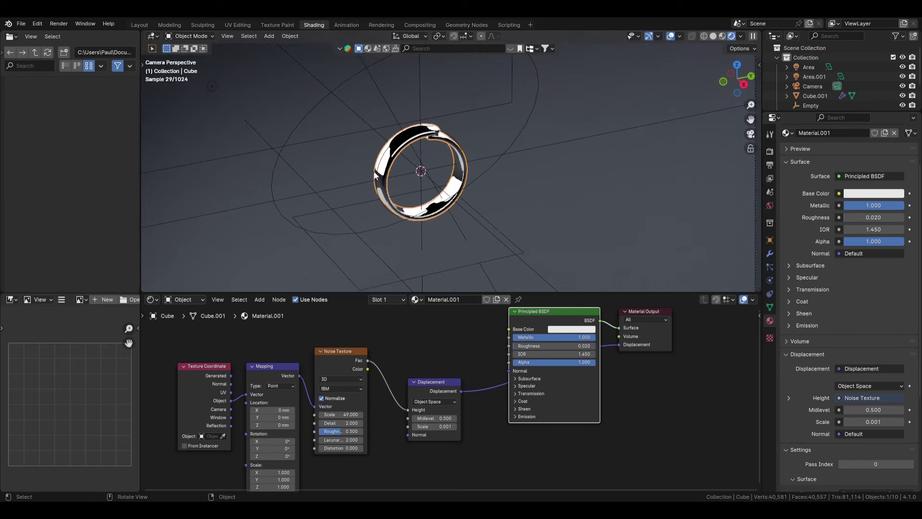
scroll(373, 171, down, 3)
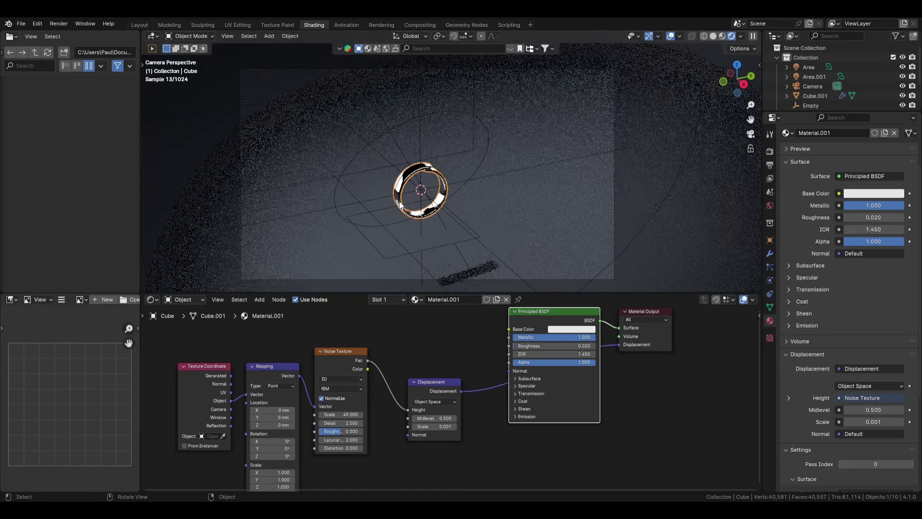
- Select the camera and examine the ring's size in the frame and the camera's placement in the scene
click(529, 278)
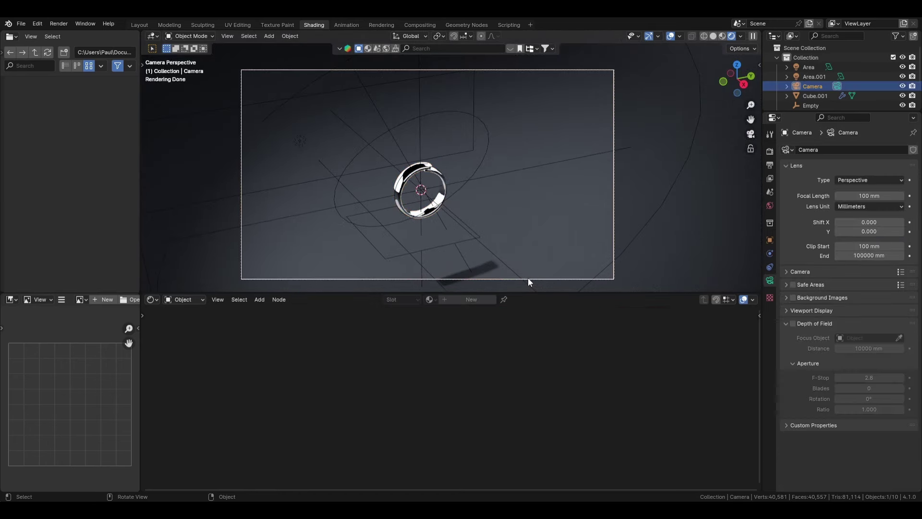
scroll(429, 216, up, 3)
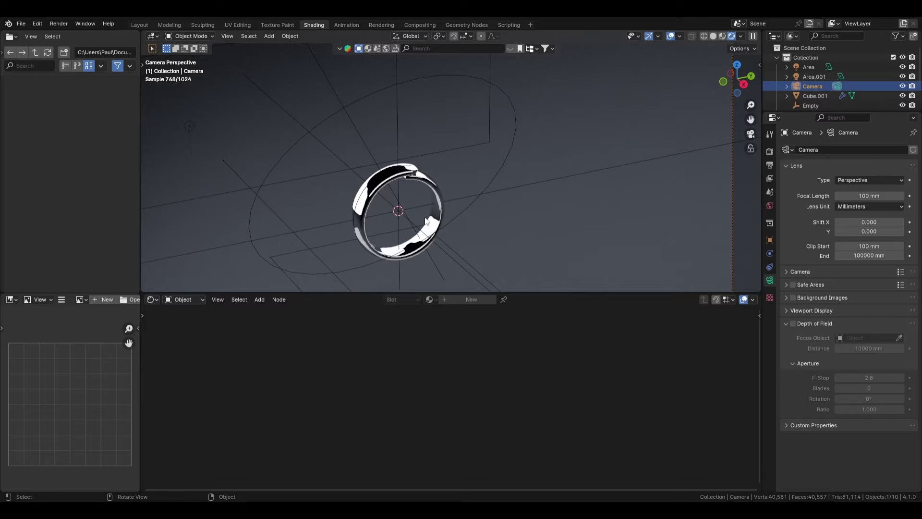
scroll(426, 221, down, 3)
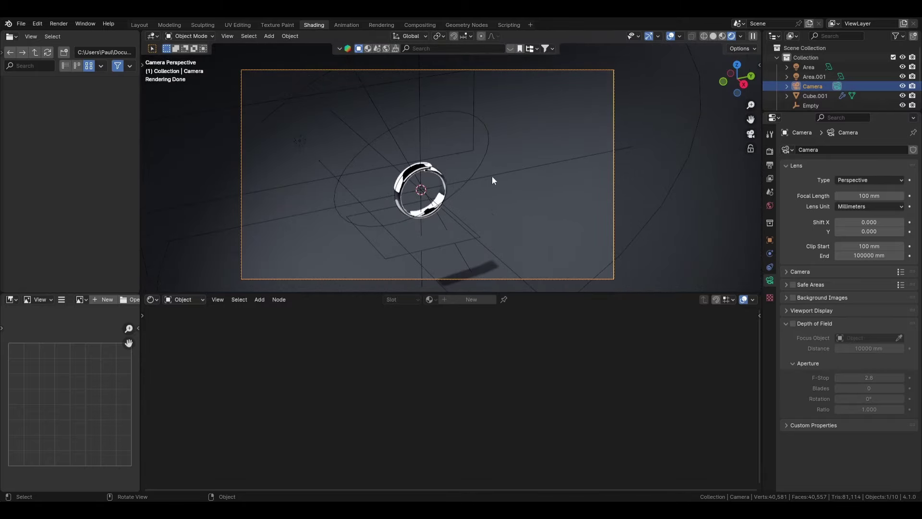
scroll(467, 171, down, 4)
middle_drag(492, 177, 467, 241)
scroll(474, 207, down, 4)
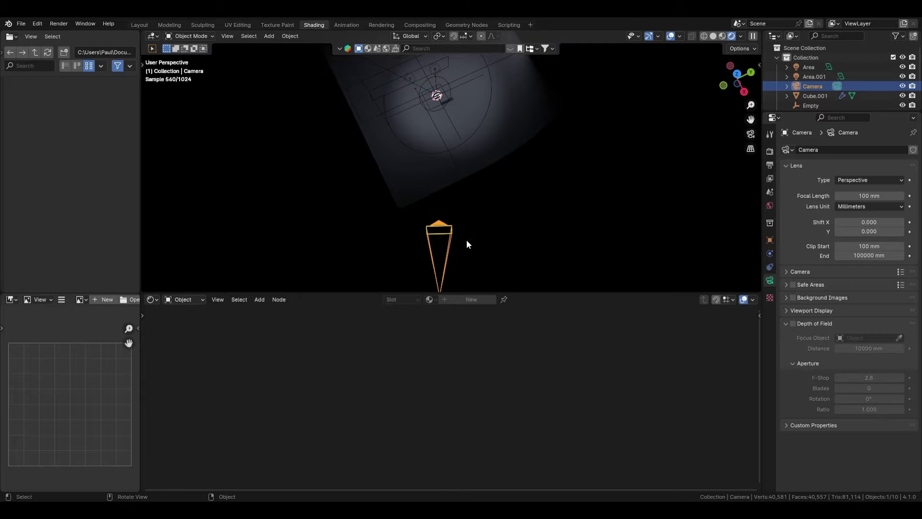
middle_drag(505, 179, 475, 111)
scroll(441, 117, up, 4)
scroll(453, 167, up, 3)
- Focus the view on the ring and examine its edges, overlap and reflections from several angles
click(436, 185)
key(KP_Decimal)
scroll(437, 184, down, 3)
scroll(497, 186, down, 3)
scroll(424, 188, up, 6)
shift+middle_drag(476, 110, 444, 153)
scroll(510, 123, up, 3)
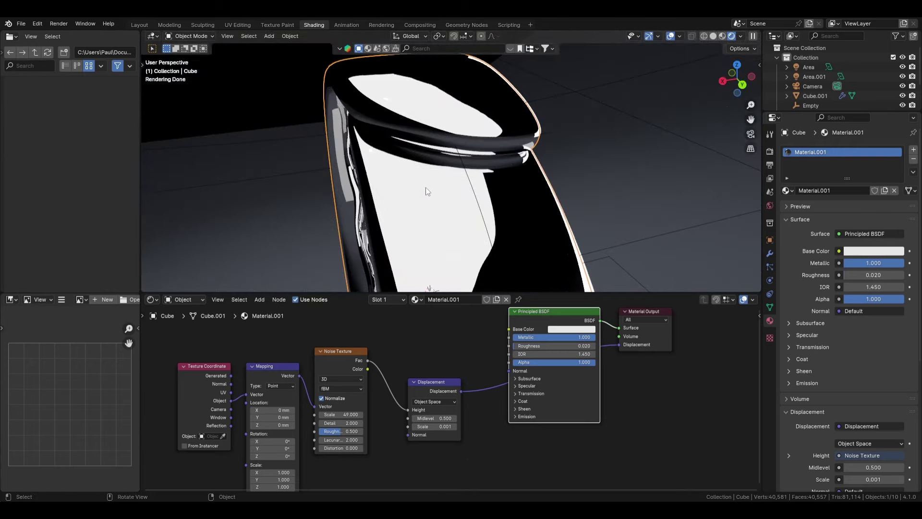
scroll(442, 111, down, 5)
middle_drag(442, 110, 592, 117)
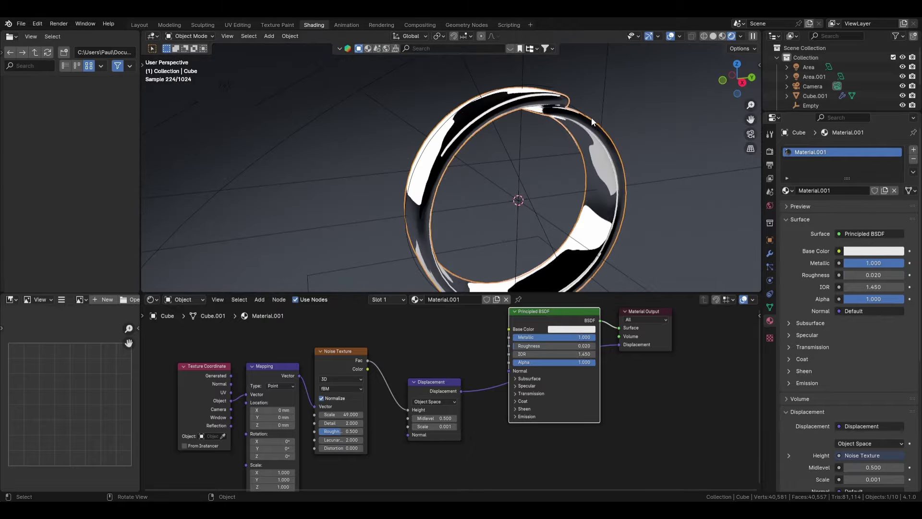
scroll(591, 117, down, 3)
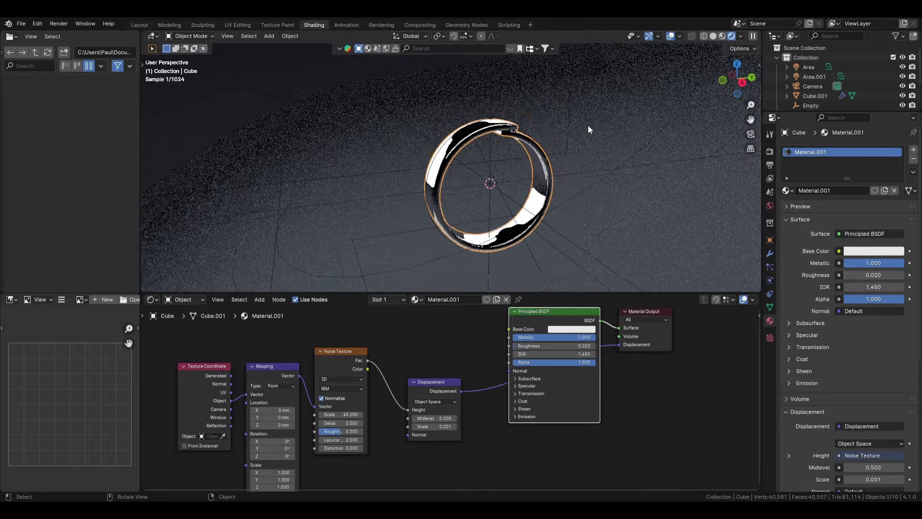
middle_drag(588, 124, 542, 152)
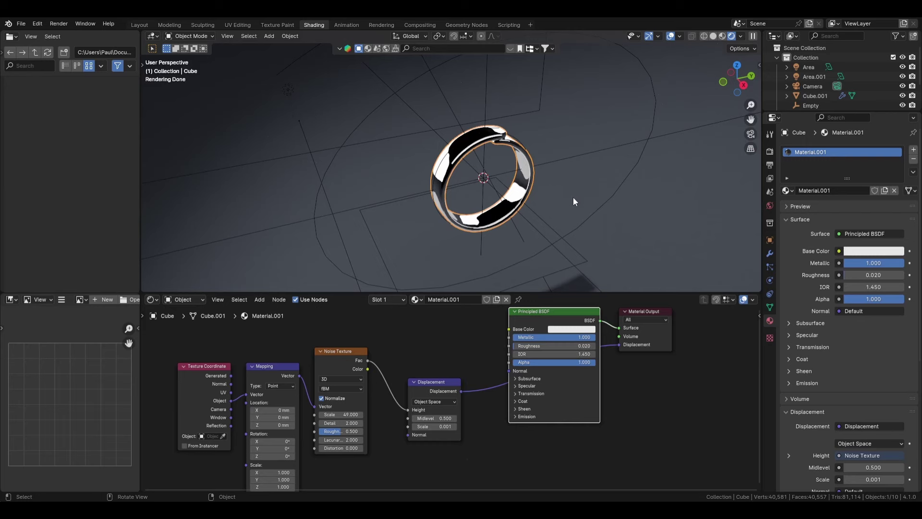
middle_drag(574, 197, 537, 169)
scroll(508, 147, up, 2)
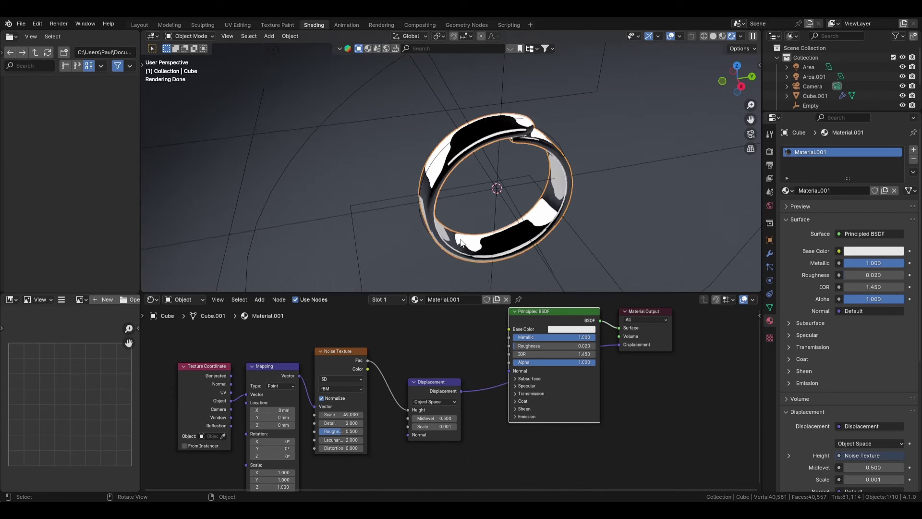
scroll(493, 196, down, 2)
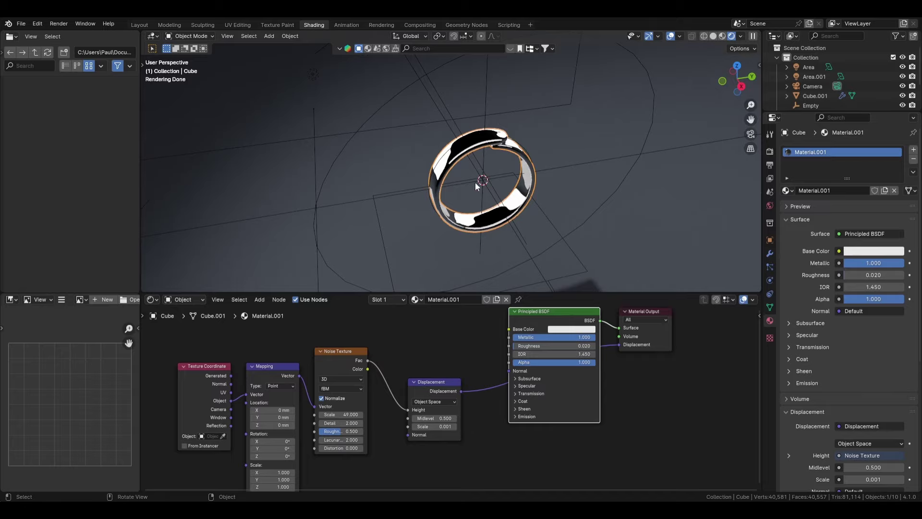
- Select the camera again and examine its position relative to the ring, lights and backdrop from outside the scene
shift+middle_drag(520, 230, 456, 219)
scroll(446, 180, down, 6)
scroll(446, 180, down, 3)
scroll(449, 182, down, 4)
click(439, 212)
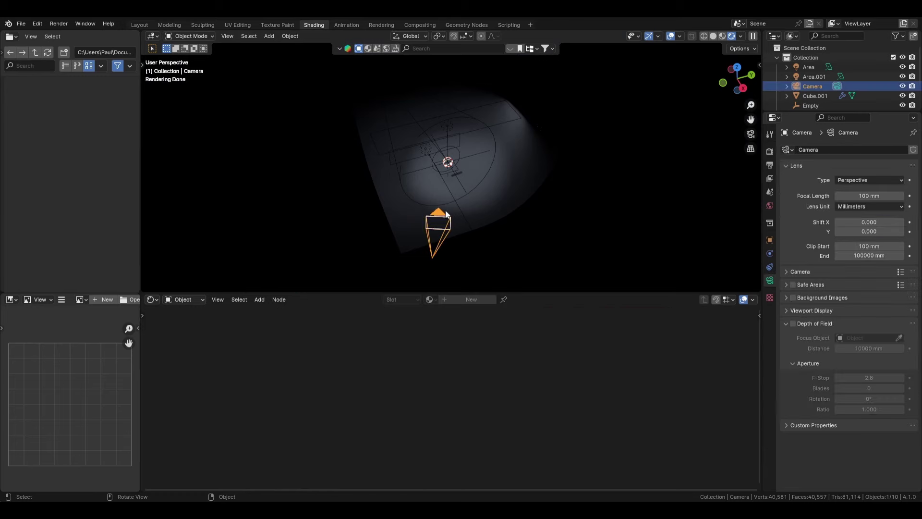
scroll(439, 192, down, 2)
middle_drag(439, 183, 411, 177)
scroll(450, 163, up, 5)
scroll(447, 214, down, 3)
scroll(423, 91, up, 3)
scroll(422, 92, down, 4)
shift+middle_drag(413, 118, 441, 165)
middle_drag(441, 166, 422, 139)
scroll(419, 201, up, 2)
scroll(419, 202, up, 1)
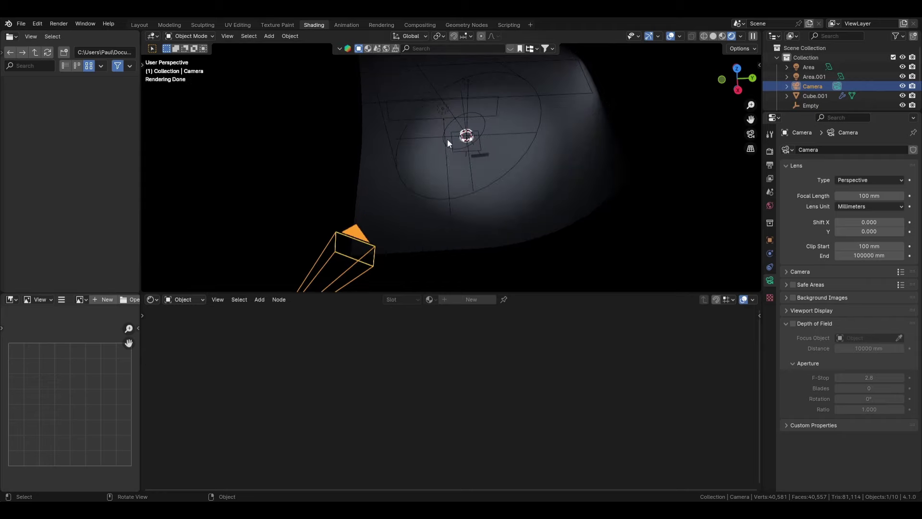
- Switch to the Layout workspace and add a Plain Axes empty at the ring's centre
scroll(453, 158, up, 4)
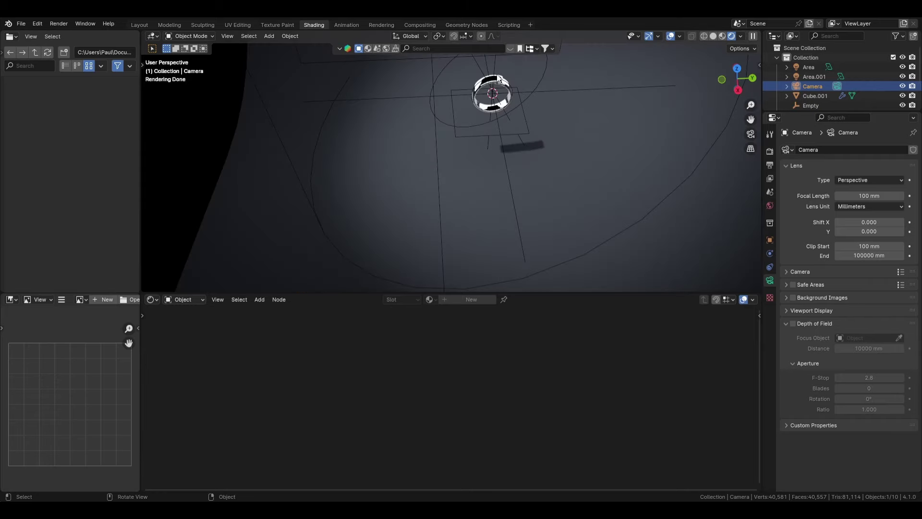
scroll(496, 78, down, 4)
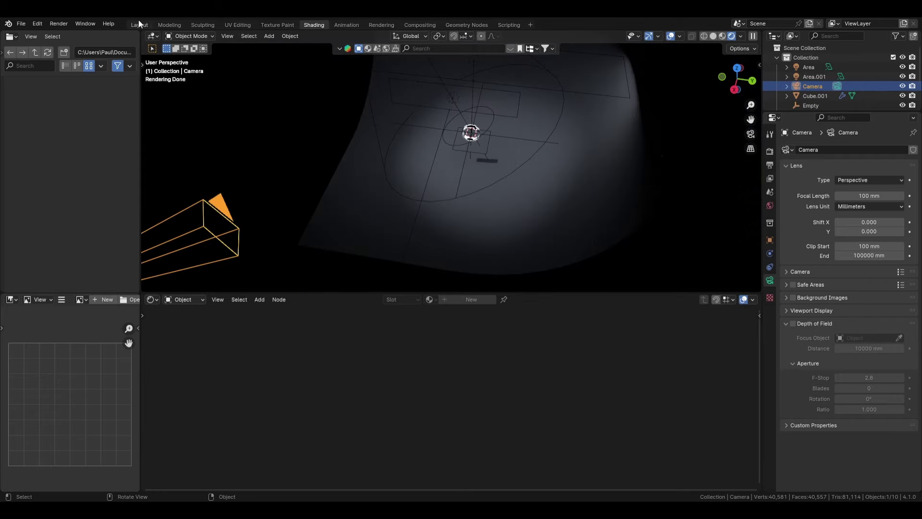
click(138, 24)
scroll(385, 259, down, 5)
key(shift+a)
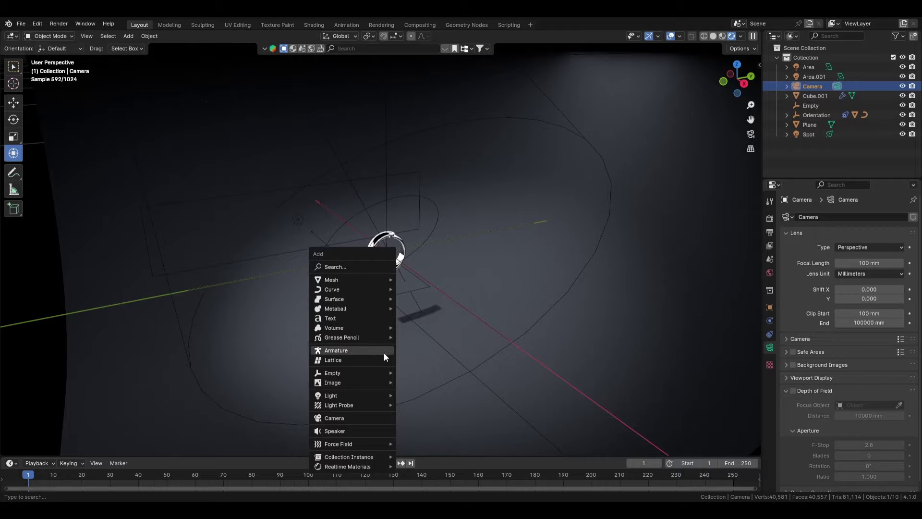
mouse_move(384, 372)
click(423, 373)
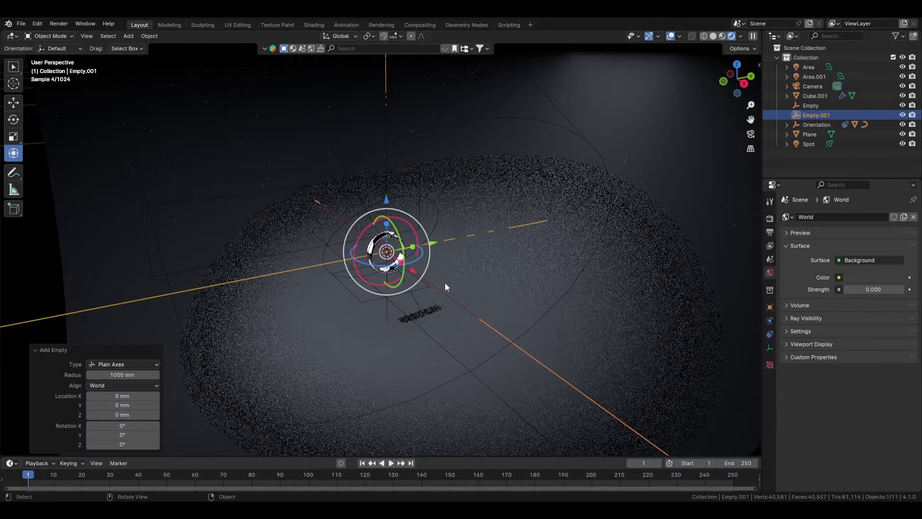
- Scale the new empty down in two passes, first by about 0.4, to bring it closer to the ring's size
middle_drag(445, 283, 491, 296)
scroll(490, 295, up, 4)
scroll(494, 298, down, 4)
key(s)
click(452, 261)
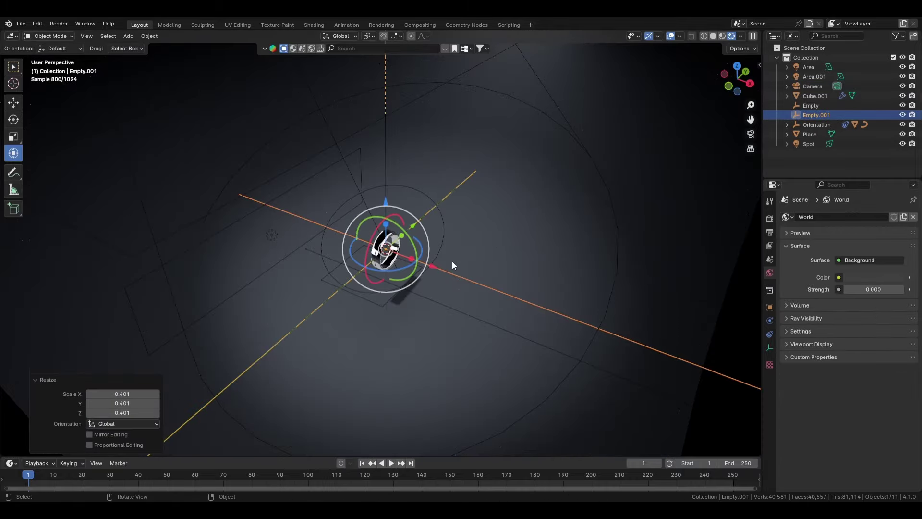
key(s)
click(416, 271)
scroll(485, 278, up, 3)
middle_drag(524, 273, 459, 283)
scroll(432, 294, down, 6)
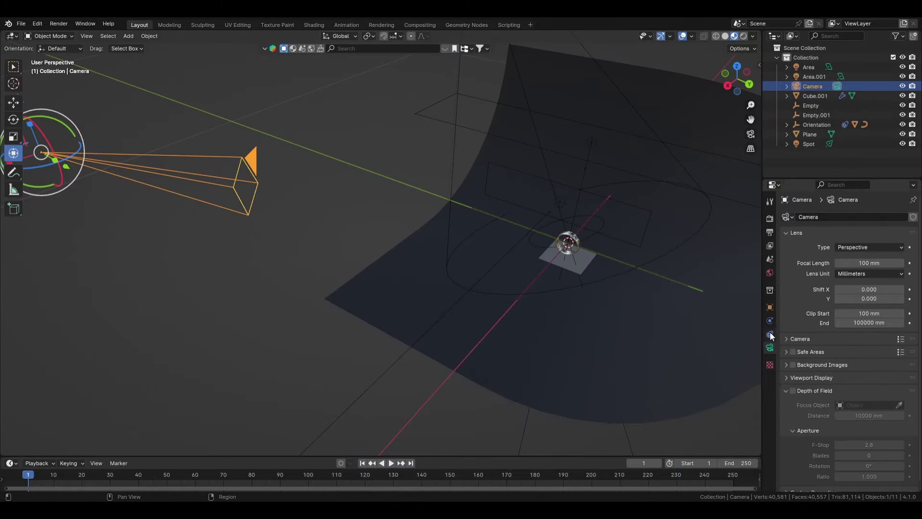
click(770, 333)
click(826, 217)
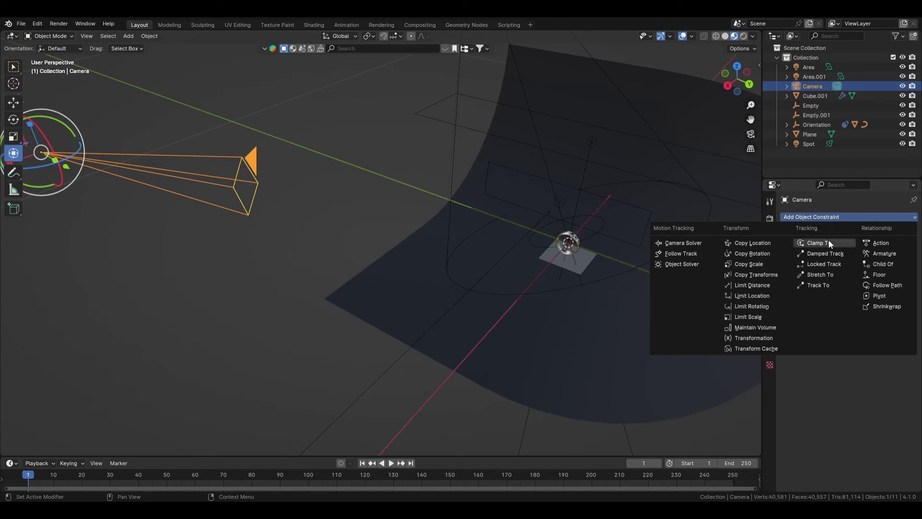
click(826, 286)
scroll(635, 284, up, 5)
shift+middle_drag(557, 282, 493, 311)
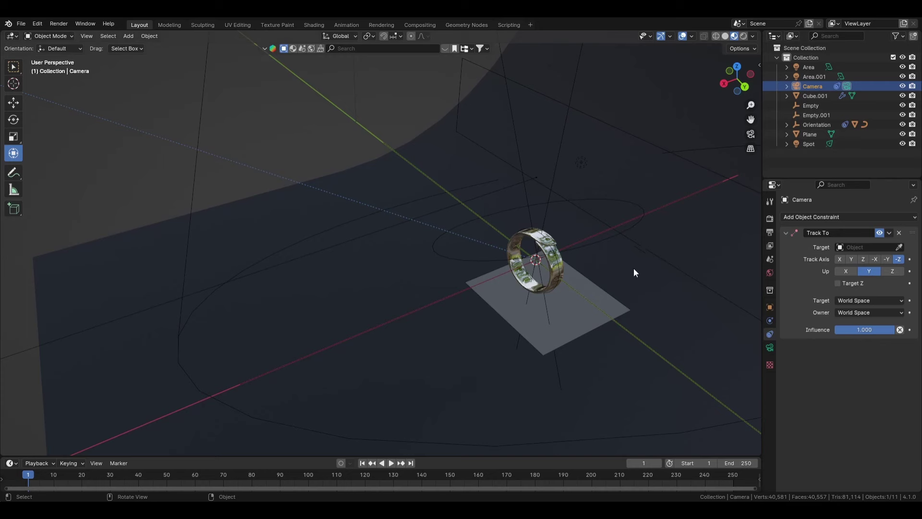
middle_drag(491, 348, 485, 344)
scroll(534, 272, down, 8)
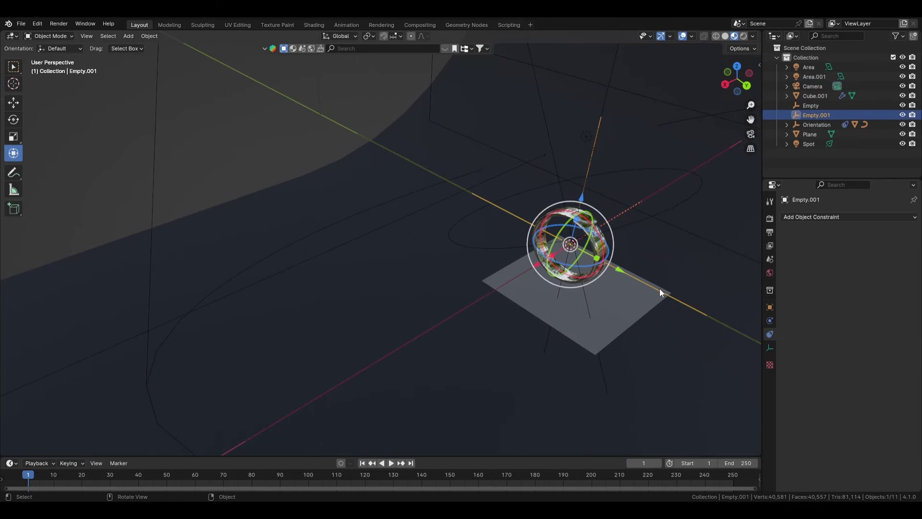
- Rename the new empty to Track camera and scale it by about 0.64
double_click(815, 116)
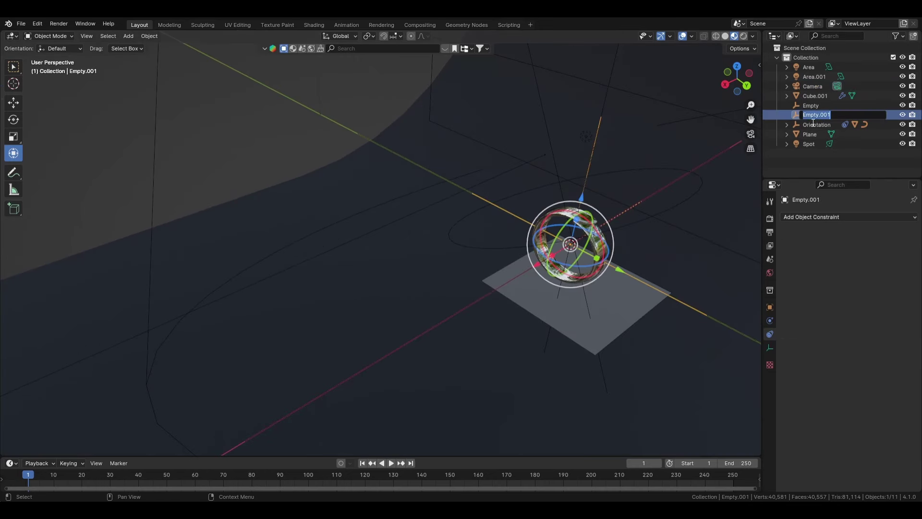
text(Track camera)
key(Return)
middle_drag(545, 321, 572, 277)
key(s)
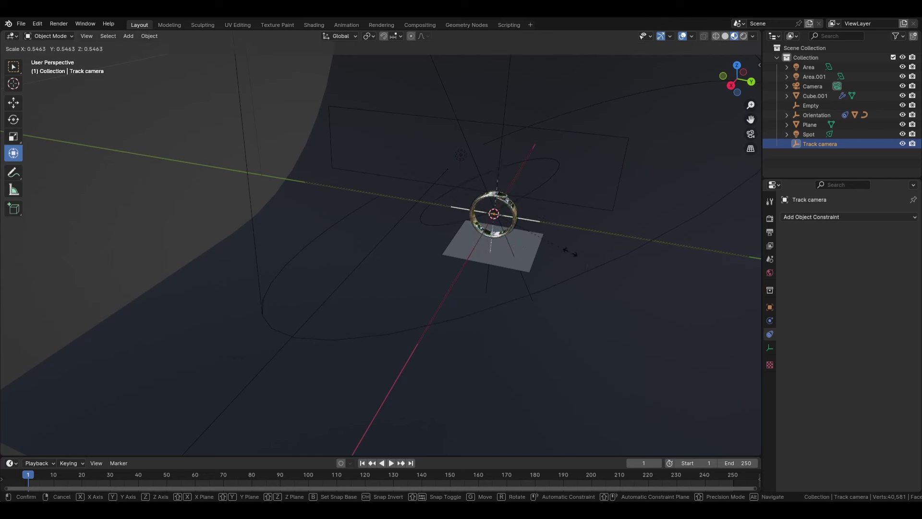
click(580, 267)
- Turn on the viewport name display for the Track camera empty and check its label inside the ring
click(770, 348)
click(771, 318)
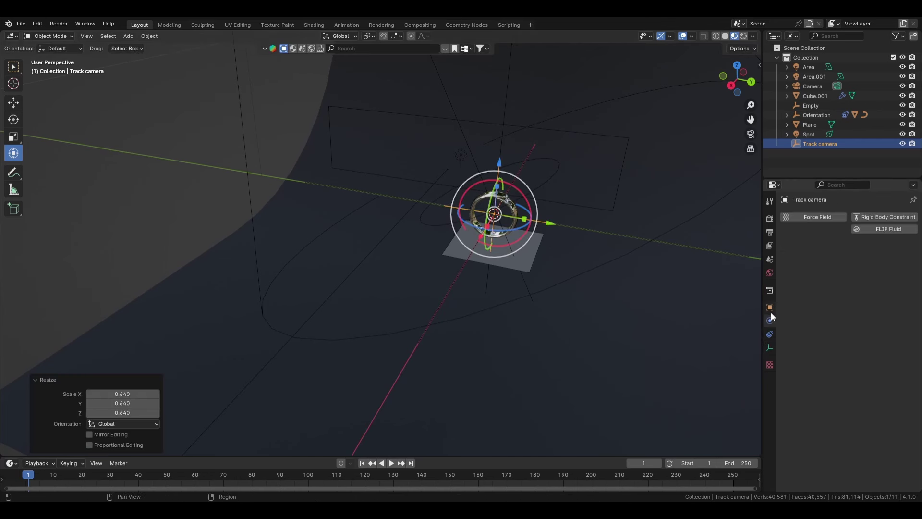
click(769, 334)
click(769, 308)
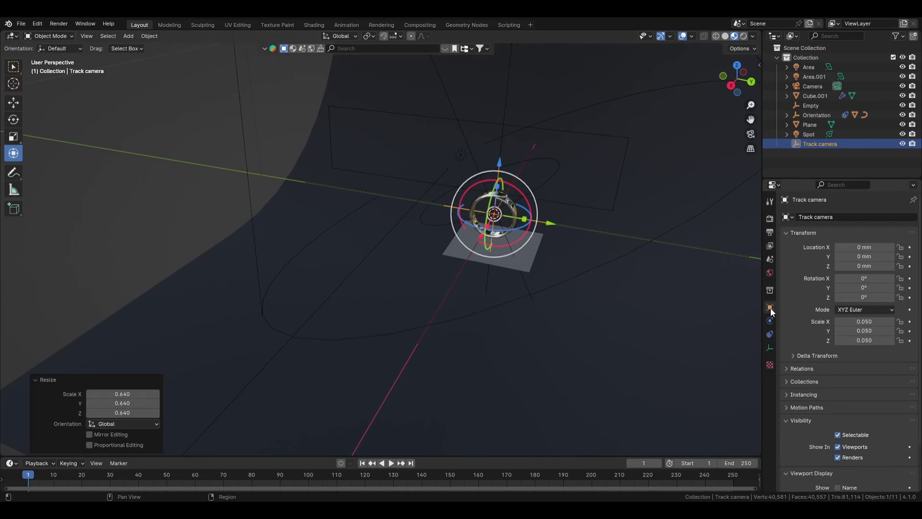
scroll(835, 417, down, 3)
click(848, 436)
scroll(529, 166, up, 4)
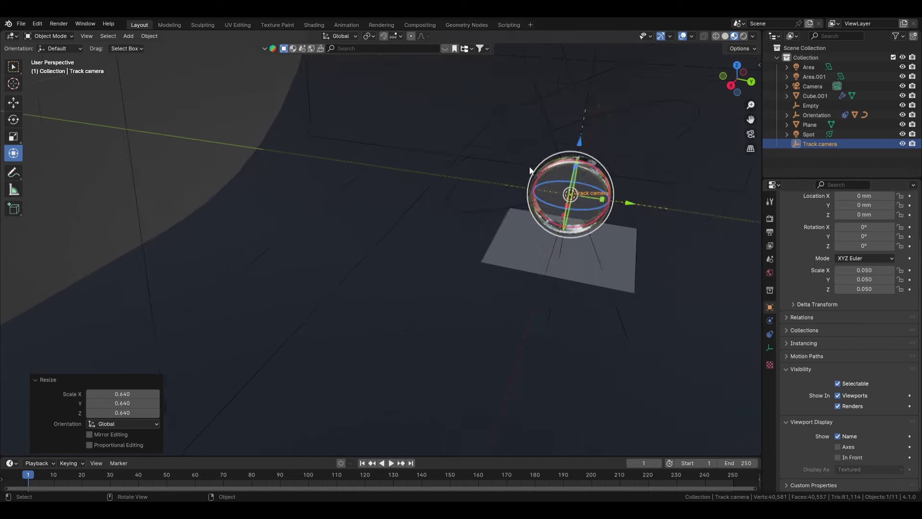
shift+middle_drag(560, 255, 368, 321)
scroll(502, 246, up, 3)
middle_drag(482, 257, 470, 262)
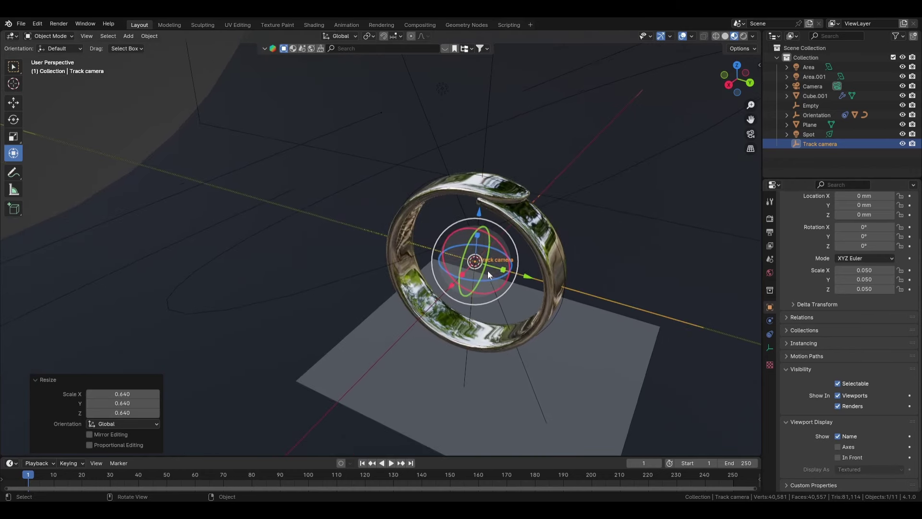
- Check which objects overlap at the ring's centre and select the Track camera empty
click(537, 303)
click(508, 258)
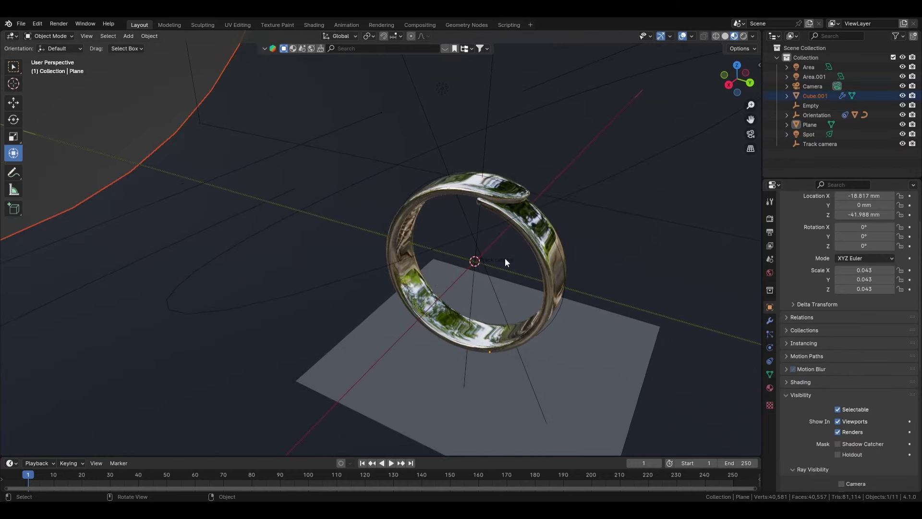
click(630, 324)
click(619, 306)
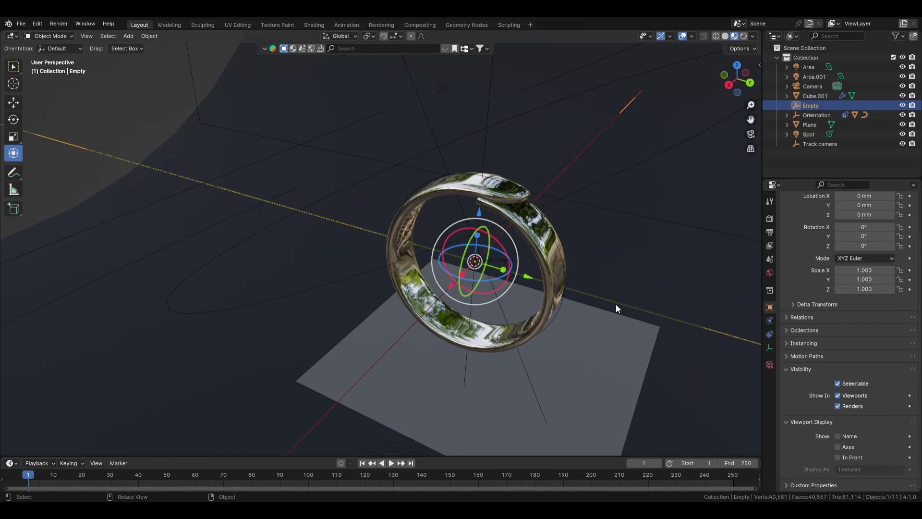
click(812, 144)
- Add a Track To constraint to the camera with the Track camera empty as its target
scroll(439, 357, down, 8)
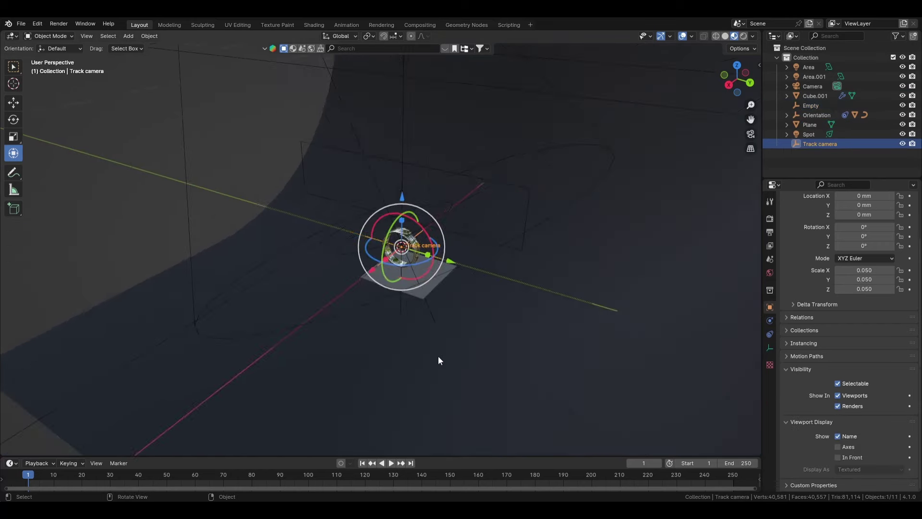
middle_drag(439, 357, 485, 333)
scroll(470, 333, down, 3)
scroll(468, 333, up, 3)
scroll(455, 331, down, 3)
click(168, 211)
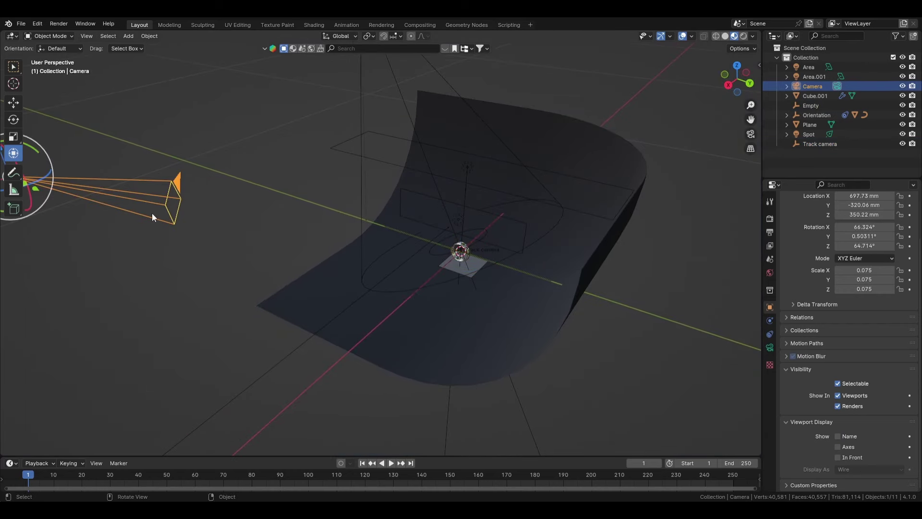
click(770, 335)
click(838, 217)
click(834, 285)
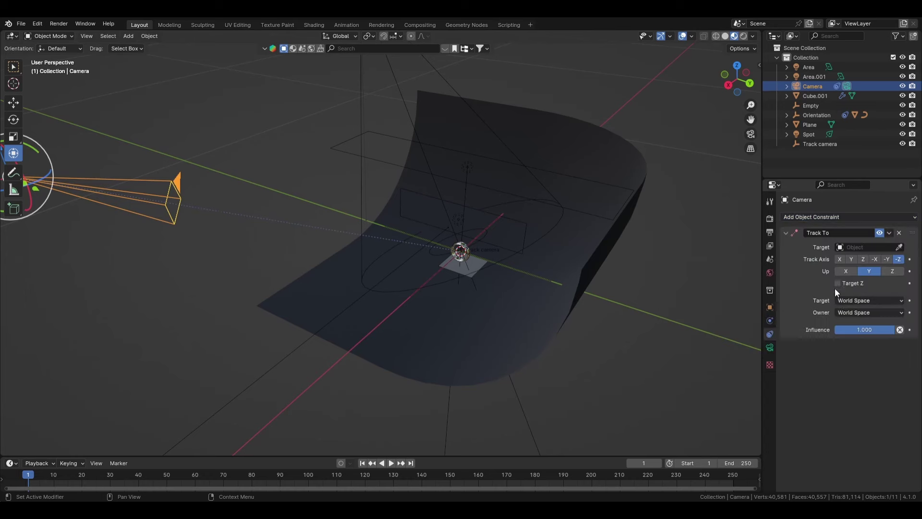
click(864, 247)
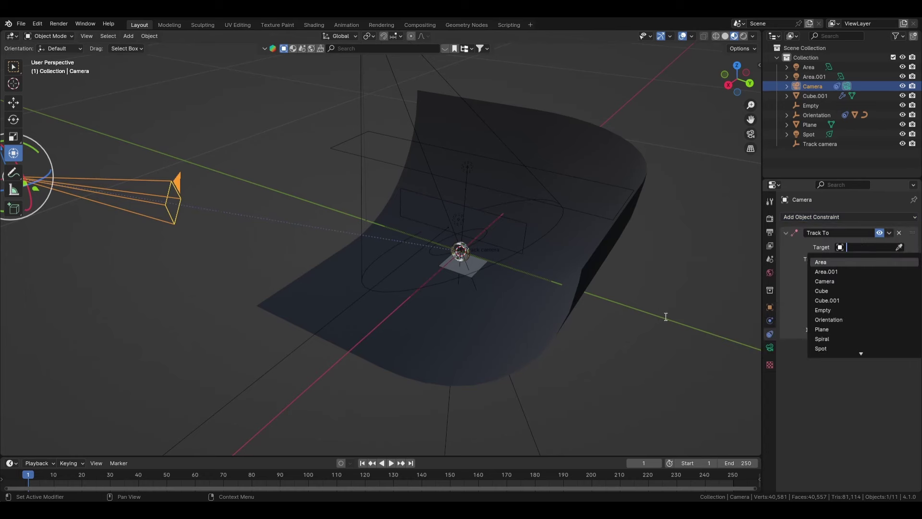
click(847, 348)
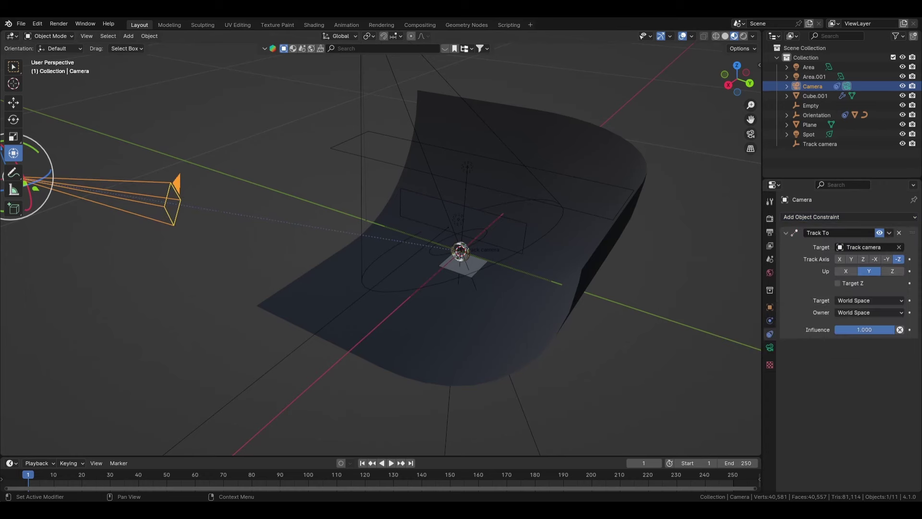
- Try moving the camera across the scene to test its tracking, and undo the move
scroll(502, 346, up, 2)
scroll(504, 341, down, 2)
middle_drag(511, 324, 560, 316)
scroll(414, 259, down, 3)
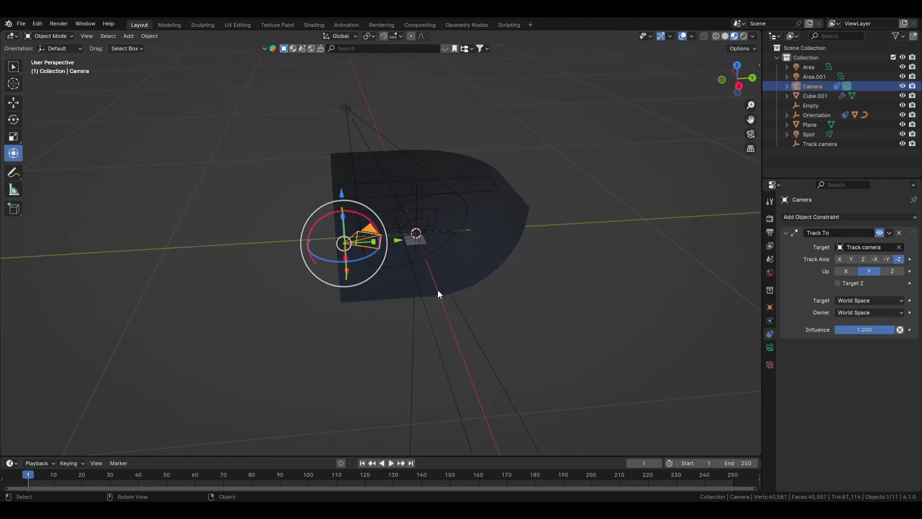
key(g)
click(700, 255)
middle_drag(700, 254, 595, 275)
key(ctrl+z)
middle_drag(427, 243, 495, 257)
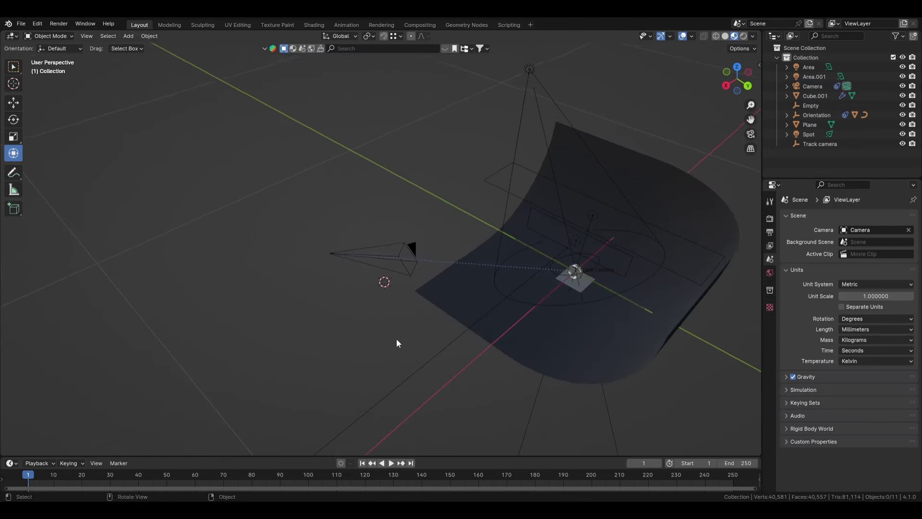
middle_drag(396, 338, 417, 356)
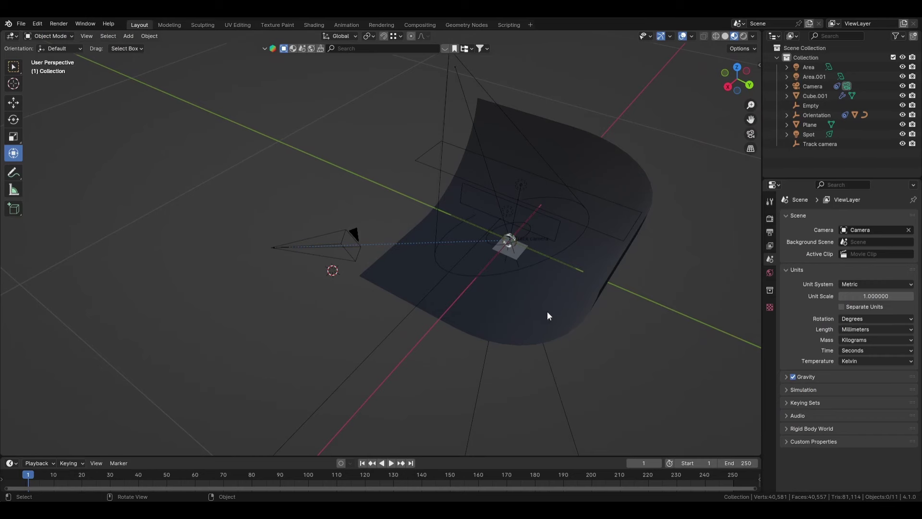
middle_drag(514, 282, 476, 318)
click(348, 284)
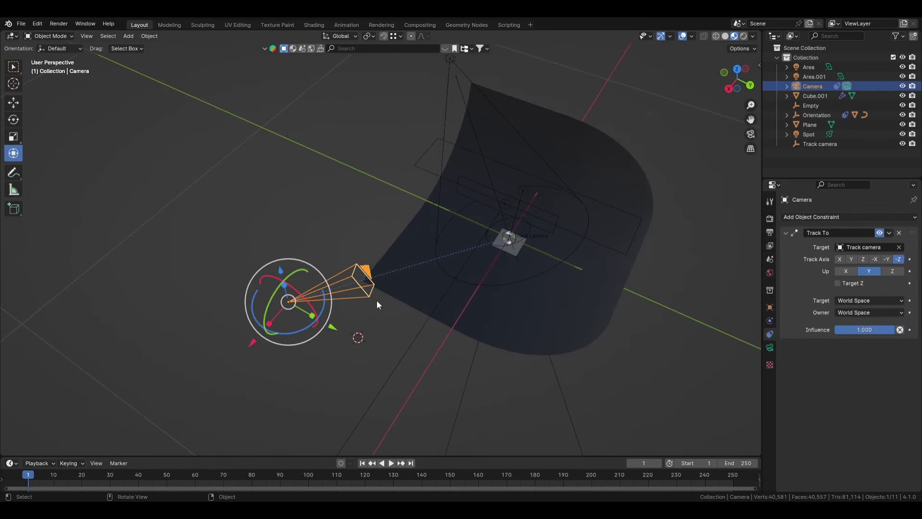
mouse_move(376, 301)
middle_down()
mouse_move(389, 319)
mouse_move(353, 314)
mouse_move(384, 312)
middle_up()
click(393, 321)
click(405, 360)
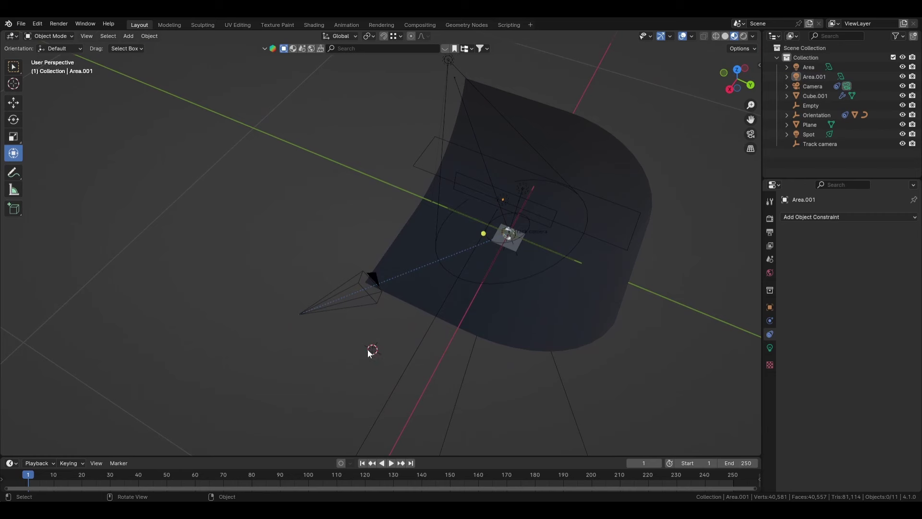
- Add a Bézier curve with a 1000 mm radius at the world origin and show the scene from above
scroll(373, 350, down, 4)
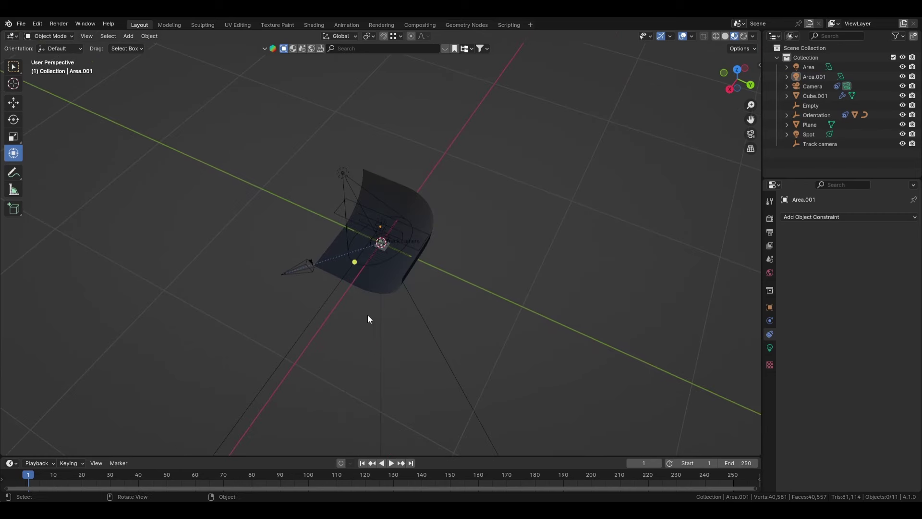
scroll(353, 307, up, 5)
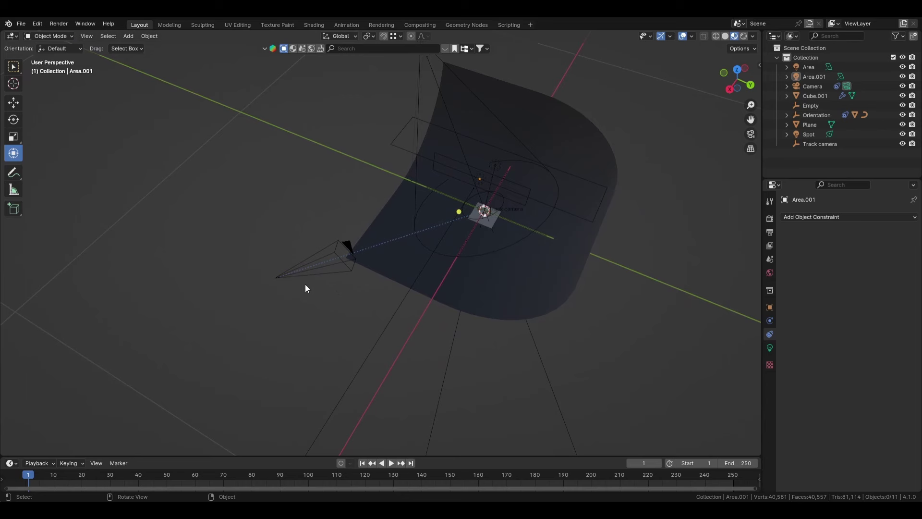
key(shift+a)
mouse_move(379, 286)
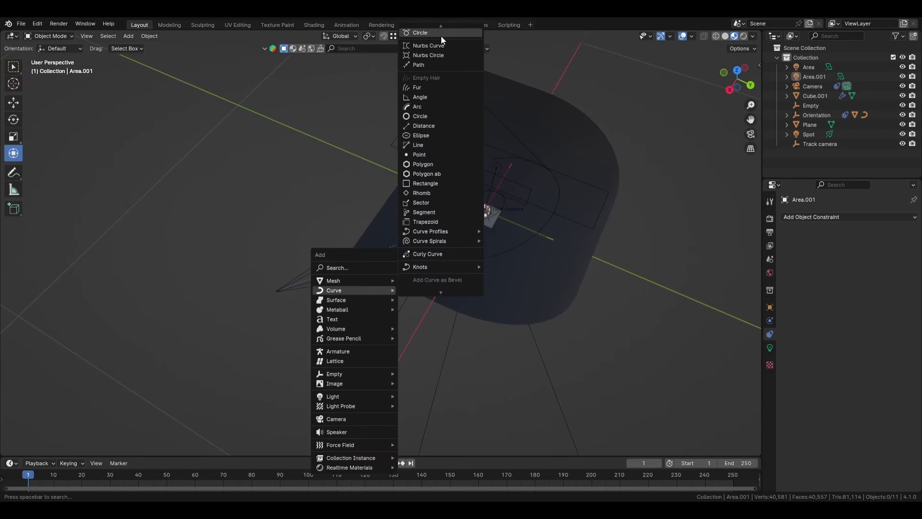
click(440, 36)
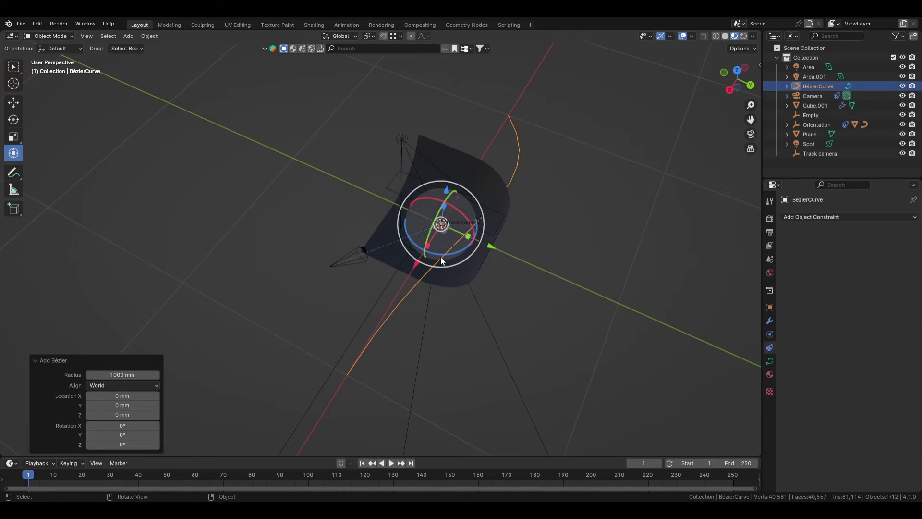
key(KP_7)
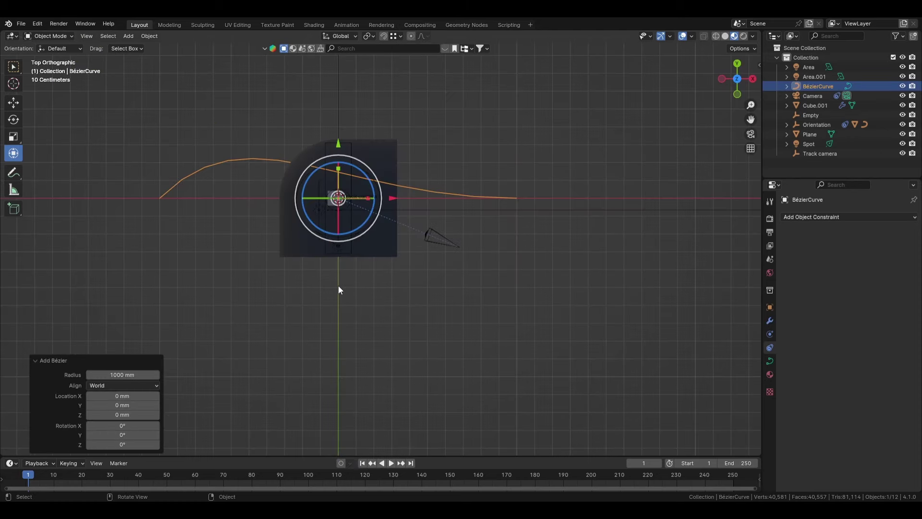
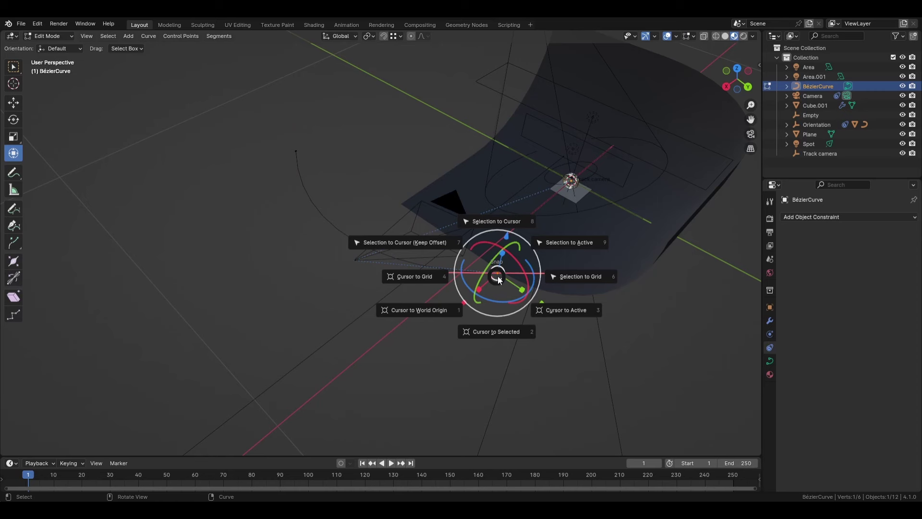
- Snap the 3D cursor to the Bézier curve's selected end point and move the camera to the cursor
click(552, 310)
key(Tab)
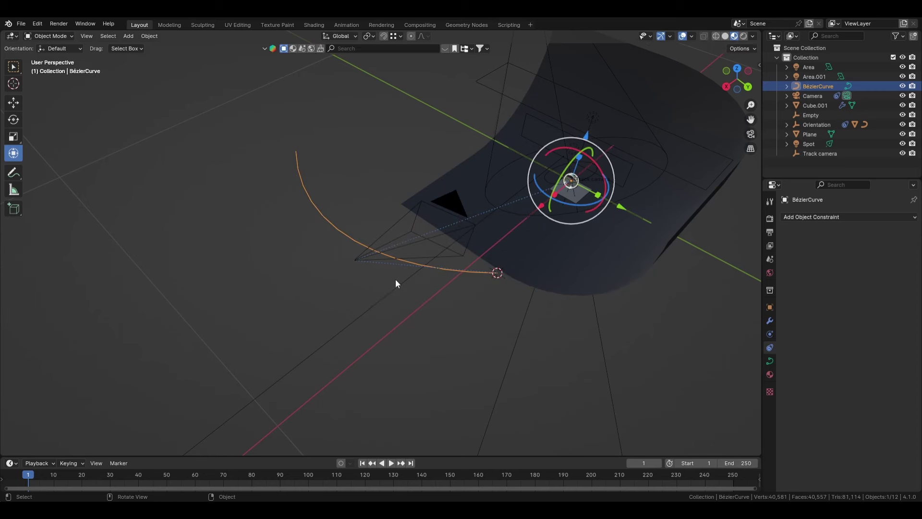
click(362, 255)
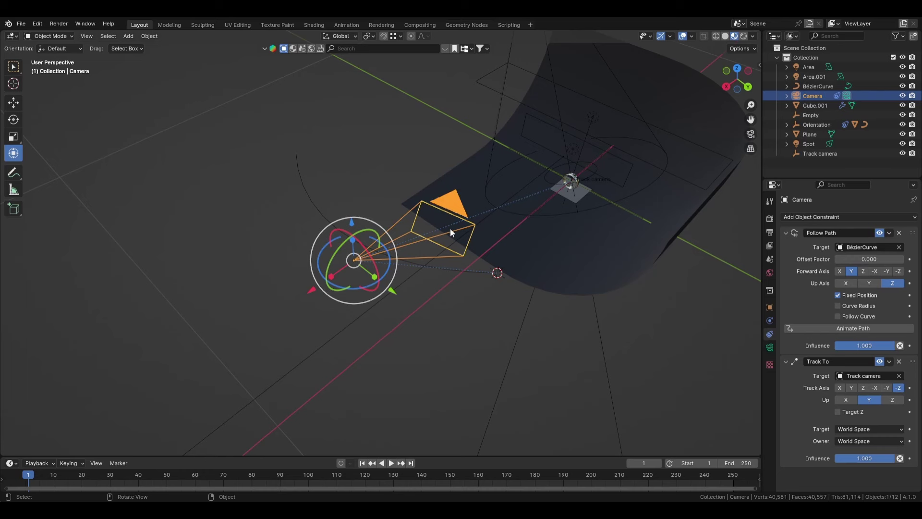
key(shift+s)
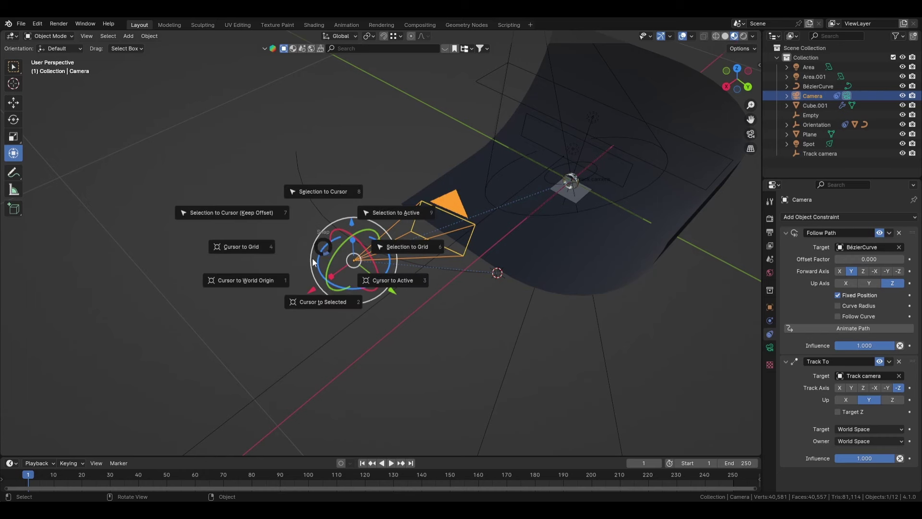
click(241, 203)
- Inspect the camera's placement at the curve's end, reselect the camera and view the ring through it
middle_drag(447, 269, 488, 280)
scroll(499, 285, up, 2)
click(636, 286)
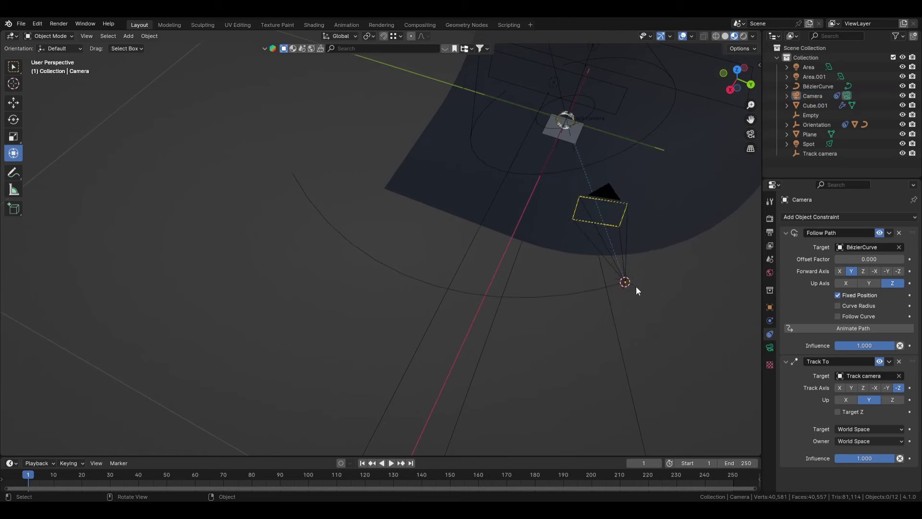
click(601, 214)
click(590, 218)
middle_drag(590, 218, 623, 150)
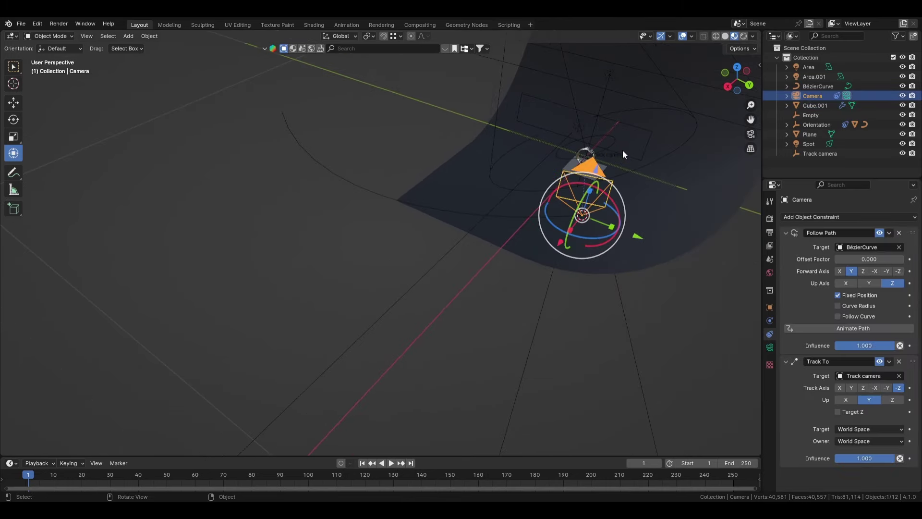
key(KP_0)
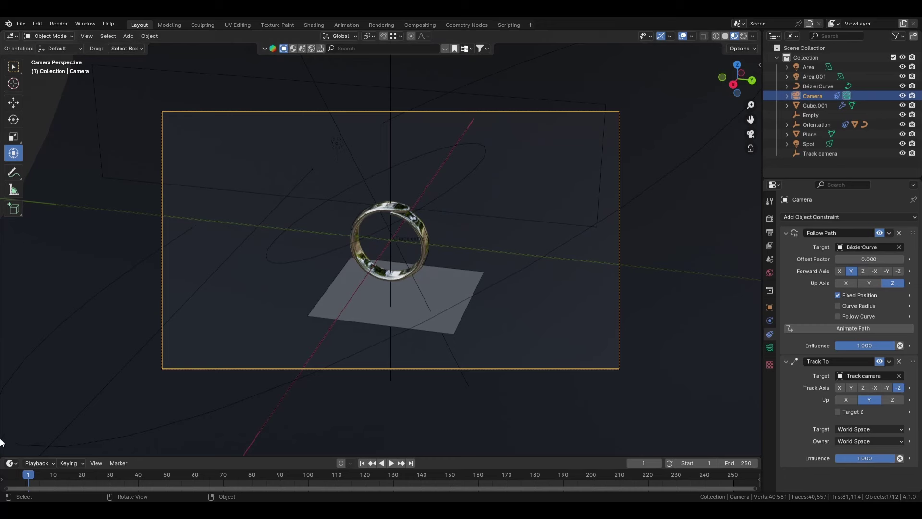
- Split the 3D viewport vertically and set one half to a perspective overview of the scene beside the camera view
right_click(41, 457)
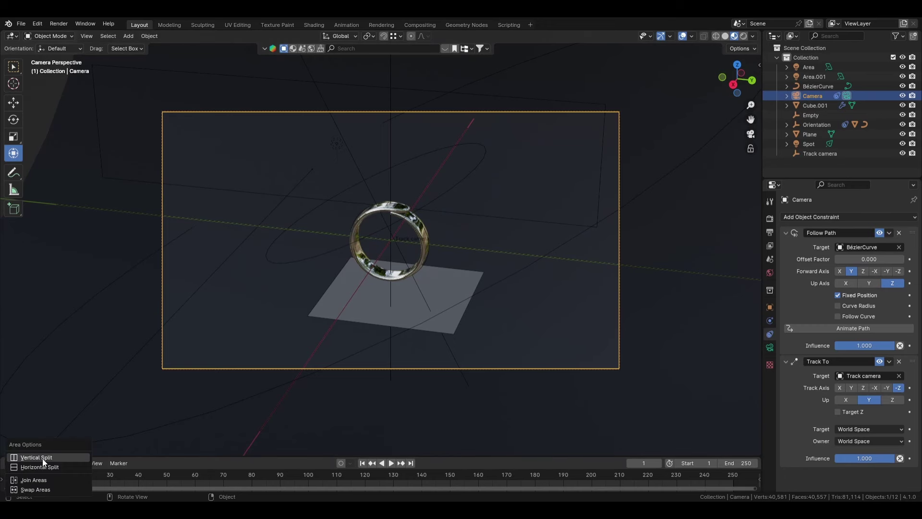
click(42, 459)
click(179, 278)
click(13, 39)
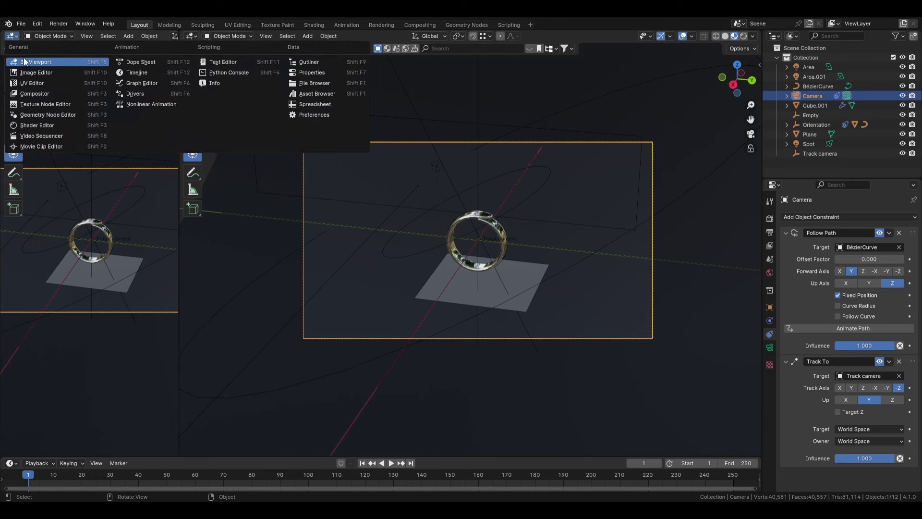
click(25, 61)
scroll(85, 284, down, 4)
middle_drag(116, 252, 132, 274)
scroll(132, 275, down, 4)
scroll(131, 274, down, 3)
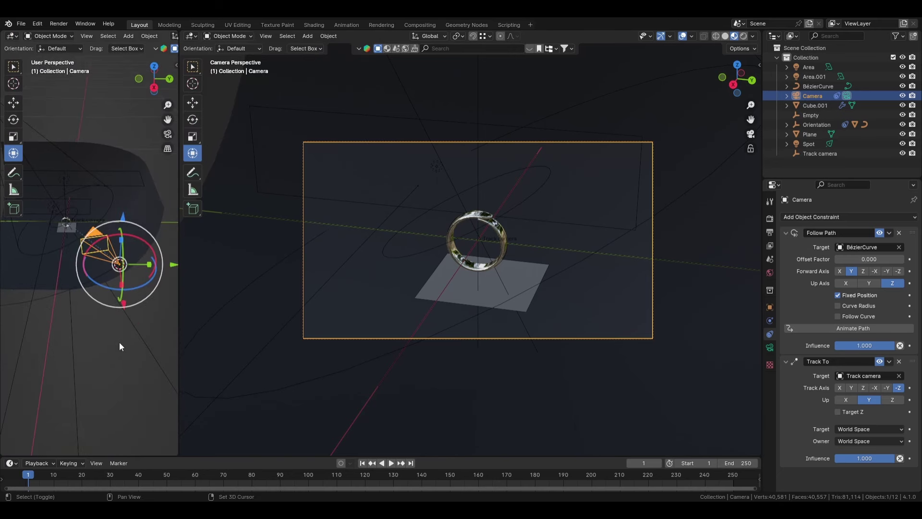
middle_drag(119, 342, 125, 342)
scroll(124, 309, down, 2)
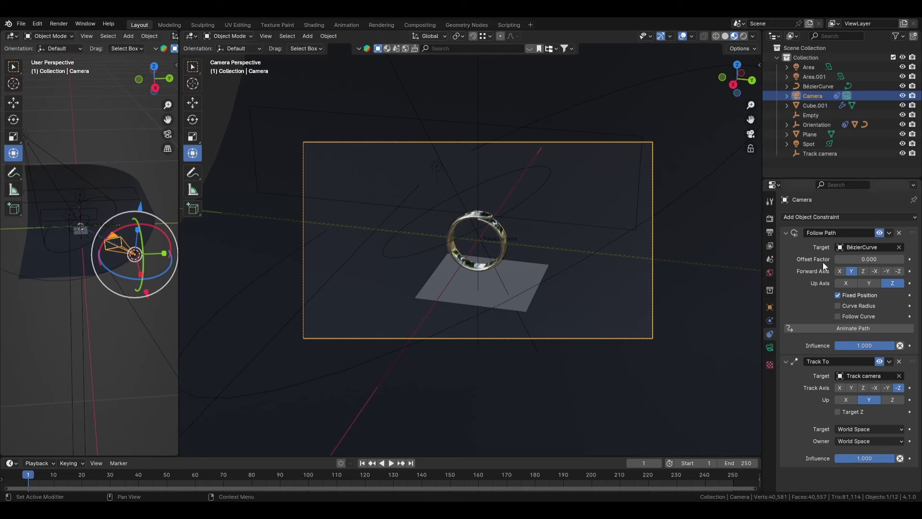
- Try the camera's Follow Path offset factor at 1, then return it to 0
mouse_move(857, 259)
mouse_down()
mouse_move(921, 259)
mouse_move(856, 259)
mouse_up()
drag(865, 259, 921, 260)
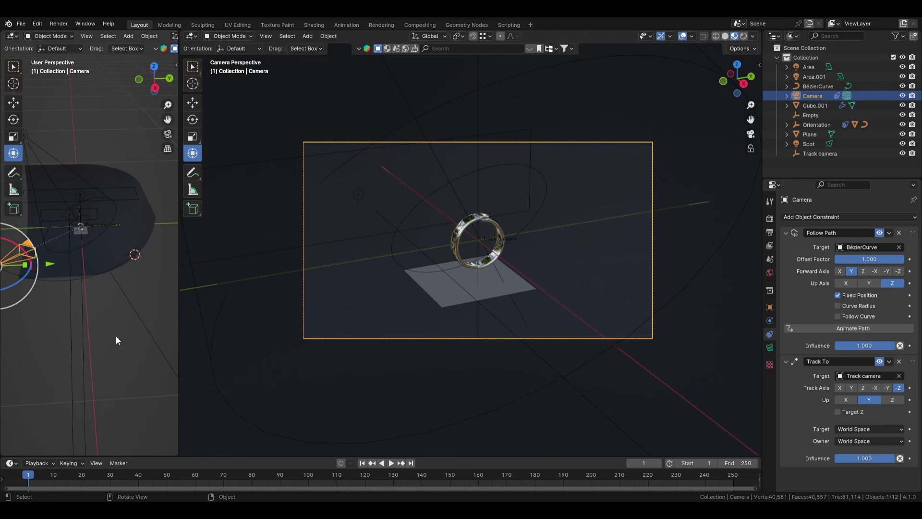
click(95, 276)
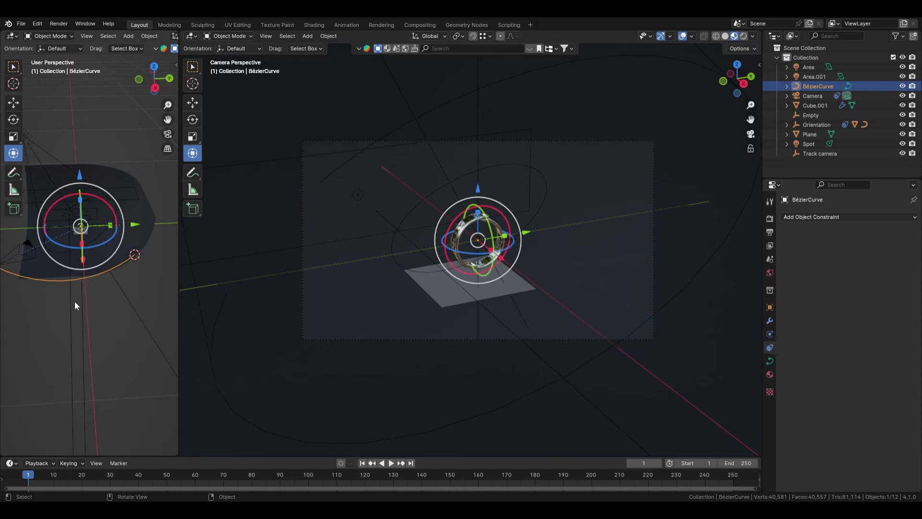
scroll(488, 253, up, 3)
scroll(514, 258, down, 3)
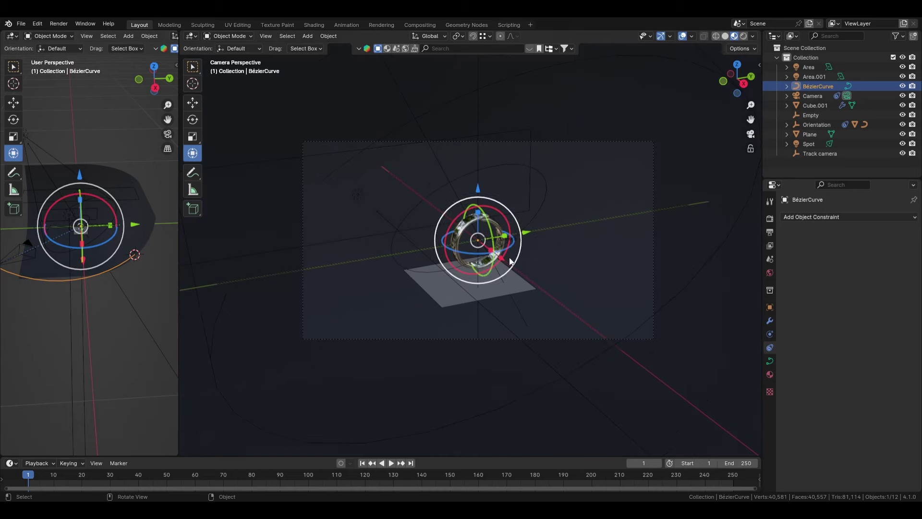
scroll(116, 281, down, 1)
shift+middle_drag(90, 290, 107, 288)
click(47, 258)
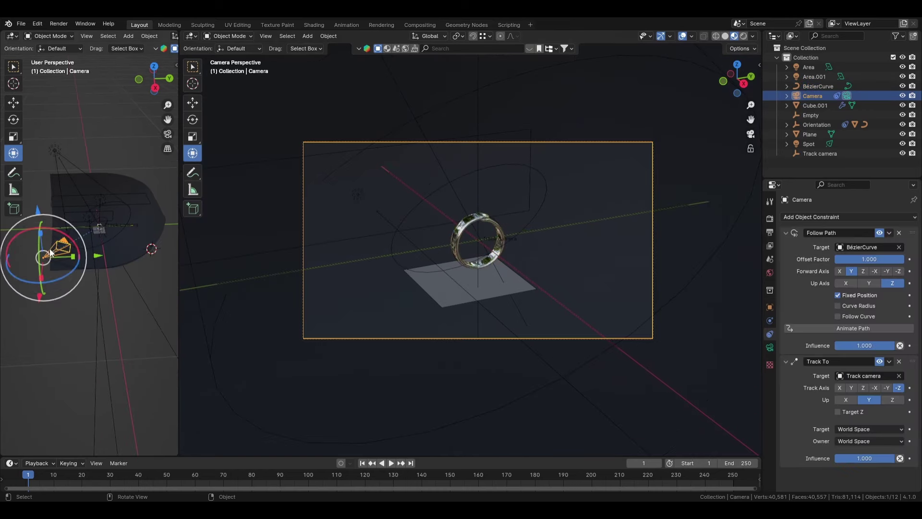
drag(854, 259, 836, 259)
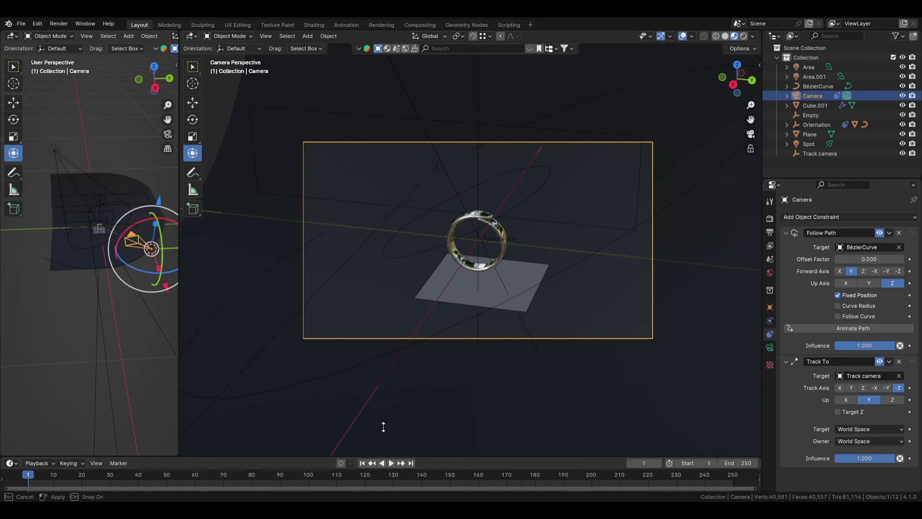
- Enlarge the timeline and keyframe the camera's Follow Path offset factor at 0 on frame 1 and 1 on frame 53
drag(391, 457, 408, 364)
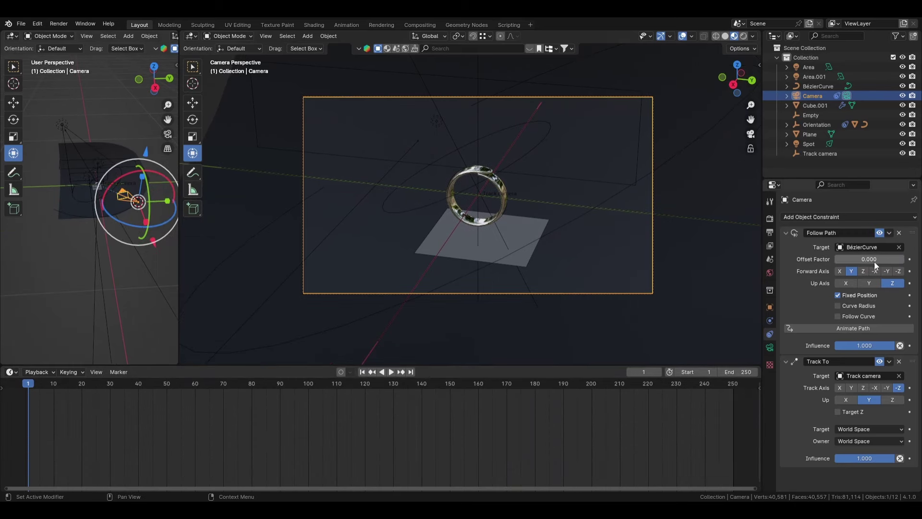
key(i)
drag(875, 260, 913, 261)
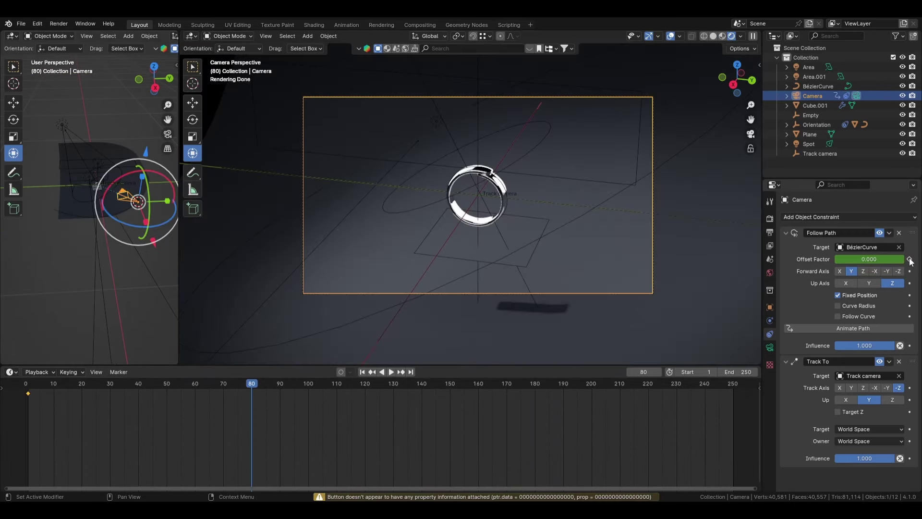
key(i)
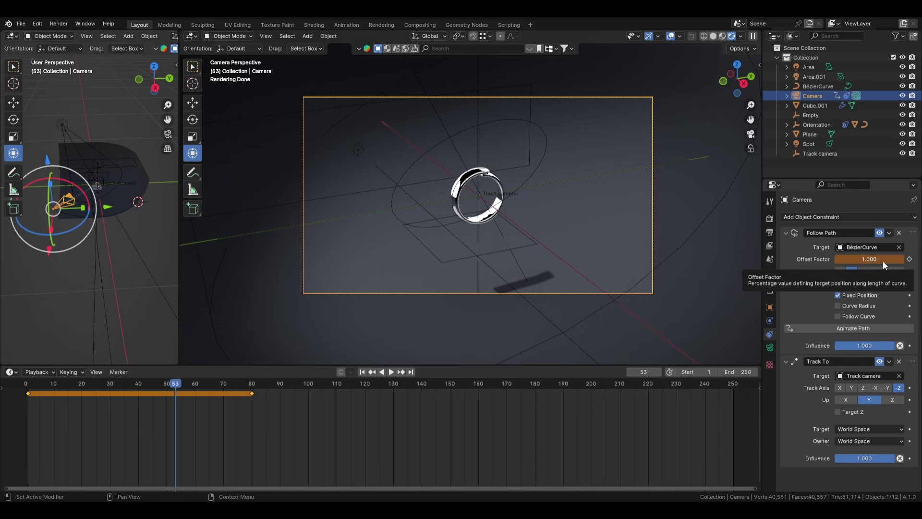
key(i)
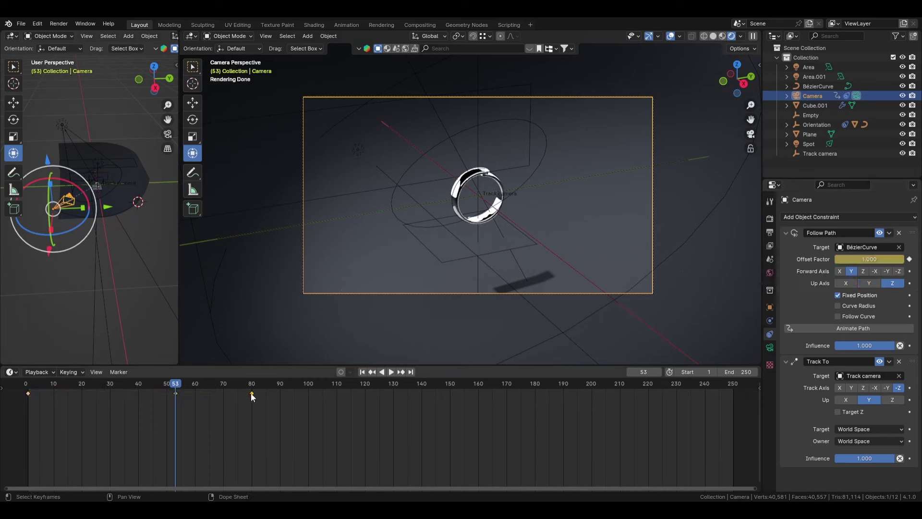
- Play the camera animation from frame 0 to check its speed along the path
drag(177, 385, 24, 392)
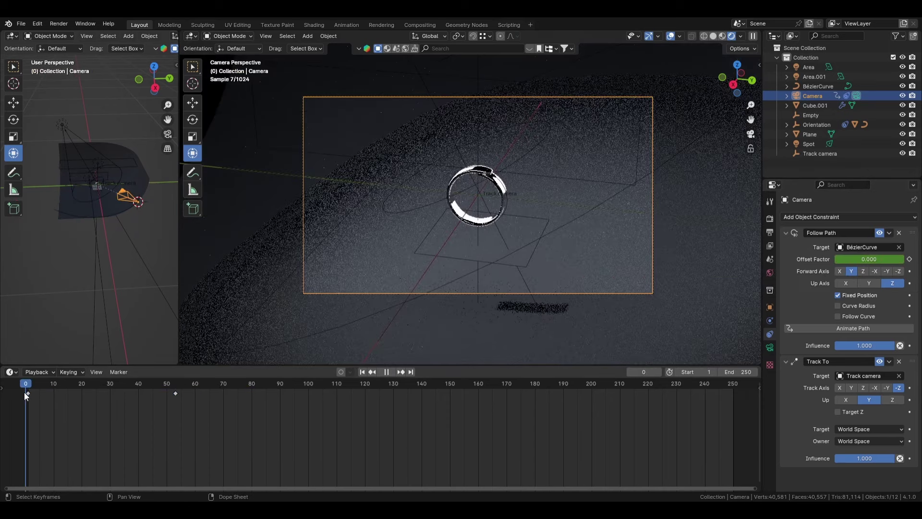
key(space)
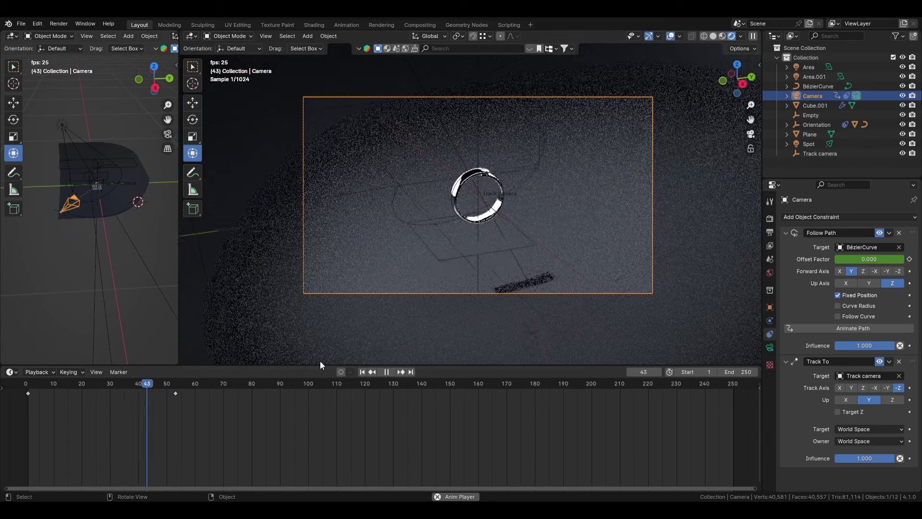
key(space)
- Move the ending offset keyframe to frame 90 and replay the camera animation from the start
drag(176, 392, 282, 393)
drag(210, 384, 28, 382)
key(space)
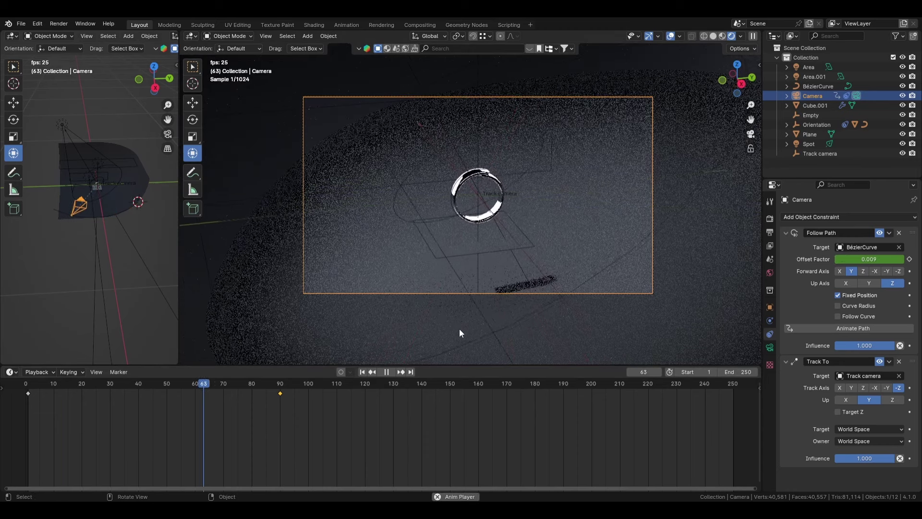
key(space)
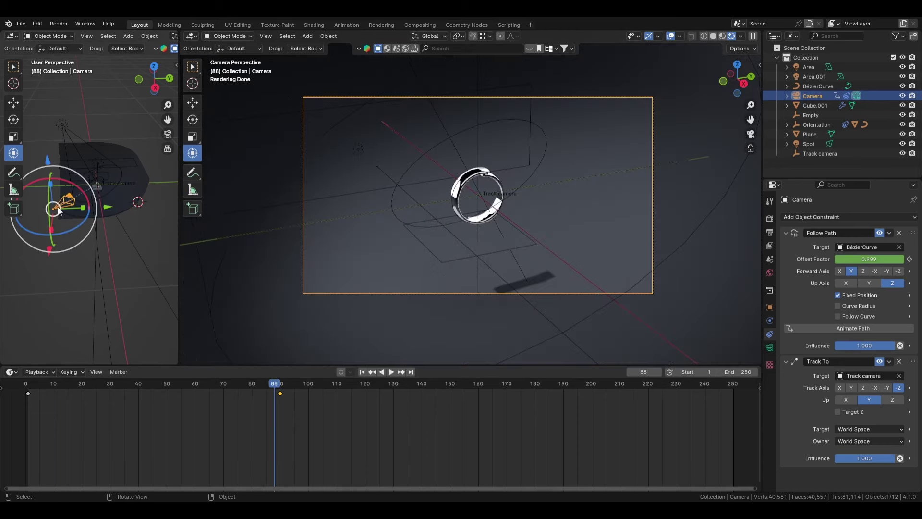
- Edit the Bézier curve from above, repositioning its far end point and adjusting that point's handle to reshape the camera path
scroll(77, 229, up, 3)
click(84, 248)
scroll(84, 249, down, 3)
middle_drag(85, 248, 107, 255)
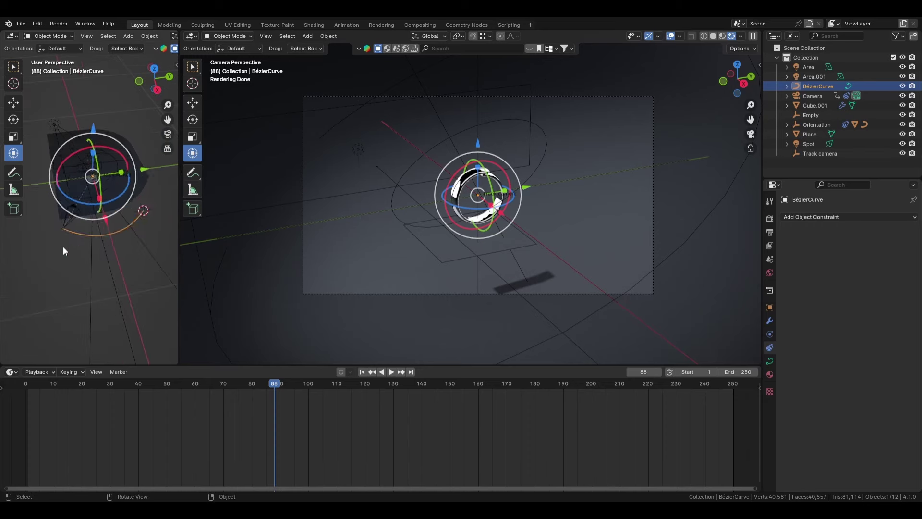
key(Tab)
click(64, 230)
middle_drag(64, 231, 92, 241)
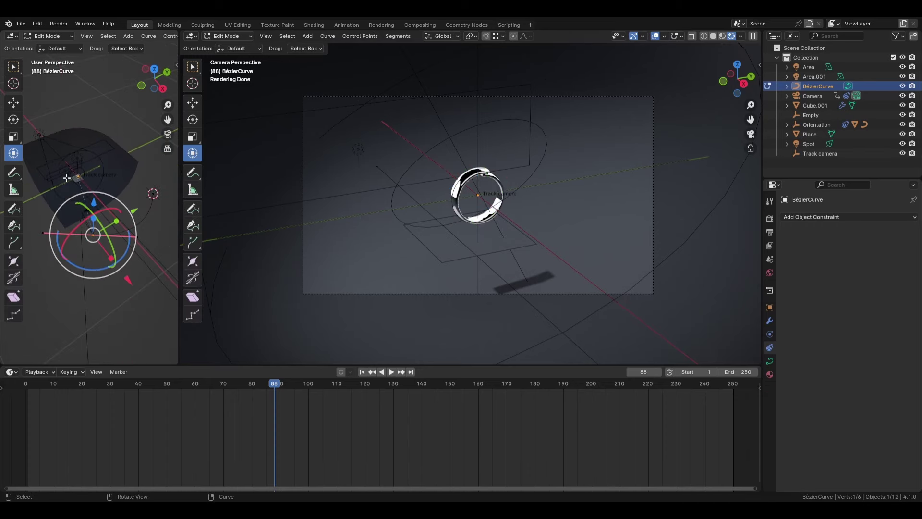
key(KP_7)
drag(158, 238, 130, 264)
click(131, 231)
drag(132, 231, 139, 240)
- Play the animation along the reshaped path up to frame 100 and inspect the ring closely in the camera view
drag(274, 384, 25, 384)
key(space)
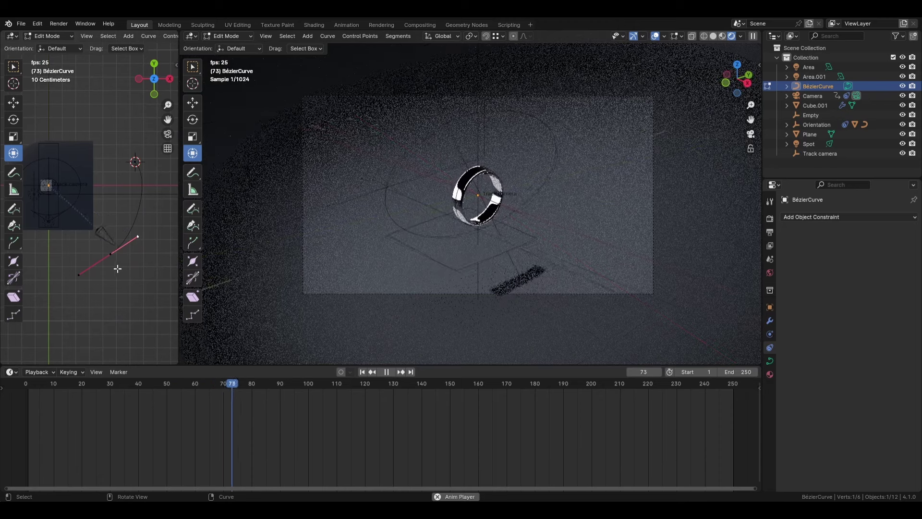
key(space)
scroll(480, 187, up, 5)
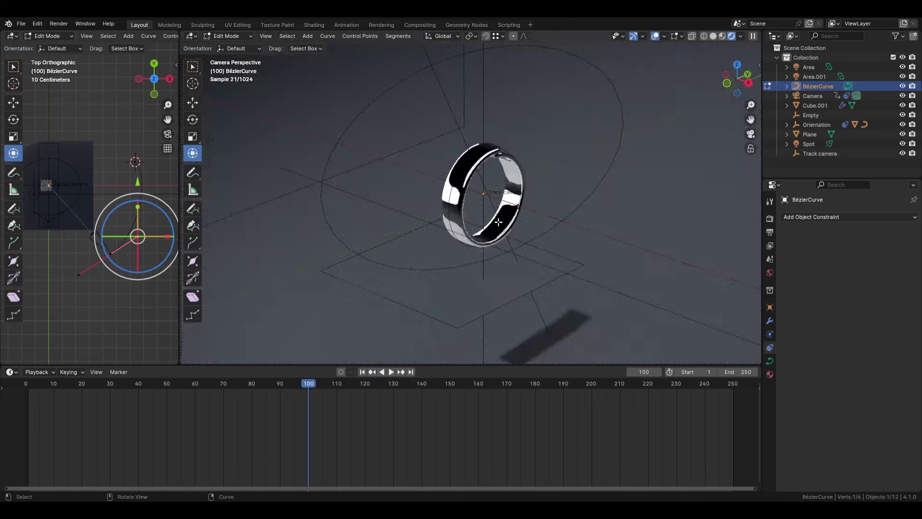
scroll(482, 189, down, 4)
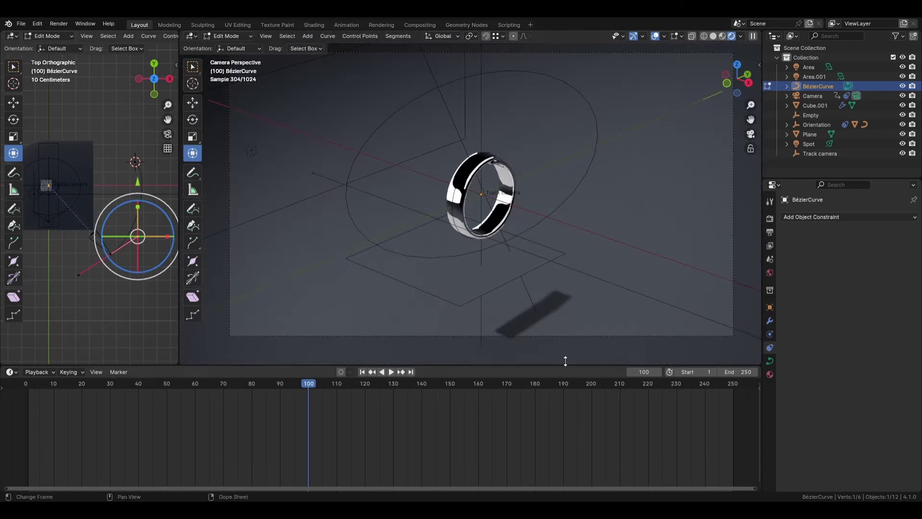
- Select the spot light above the ring and set its radius to 40 mm, comparing the shadow with the previous setting
middle_drag(554, 299, 549, 292)
scroll(527, 280, down, 10)
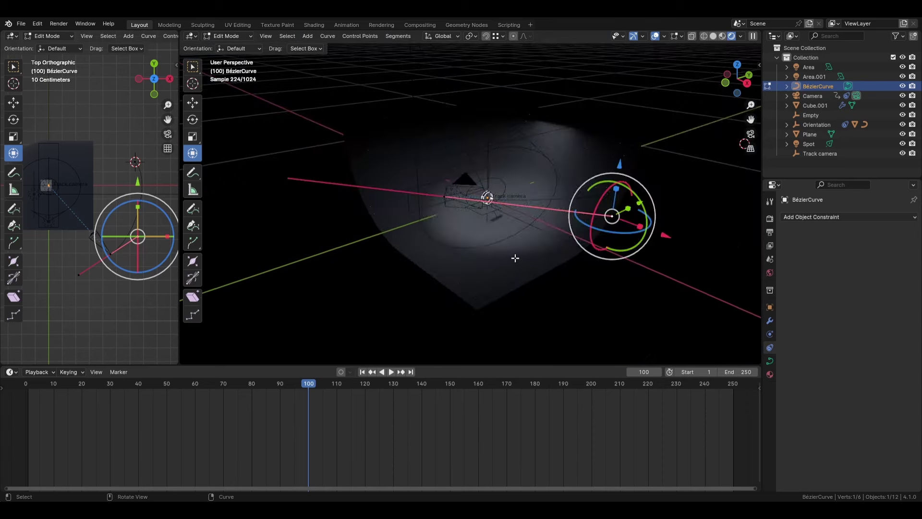
scroll(512, 245, up, 2)
scroll(509, 223, up, 1)
scroll(505, 221, down, 1)
shift+middle_drag(417, 133, 443, 166)
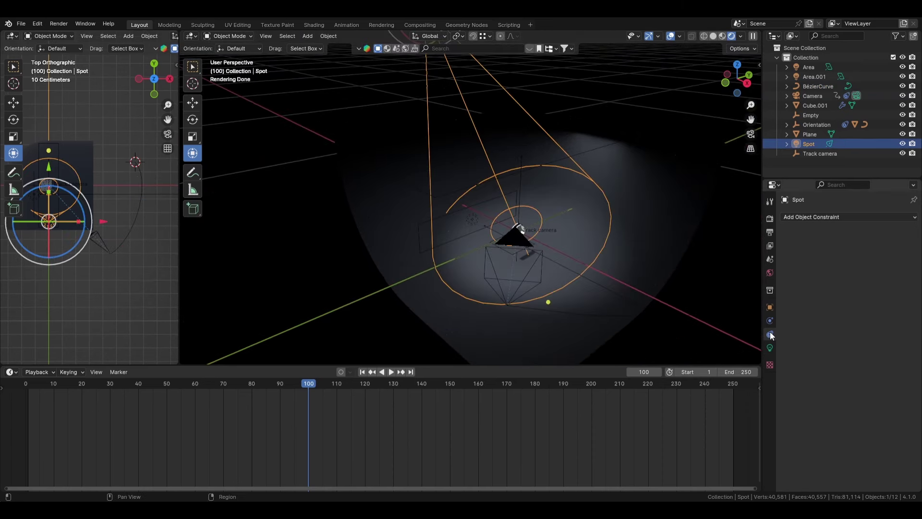
click(771, 322)
click(770, 346)
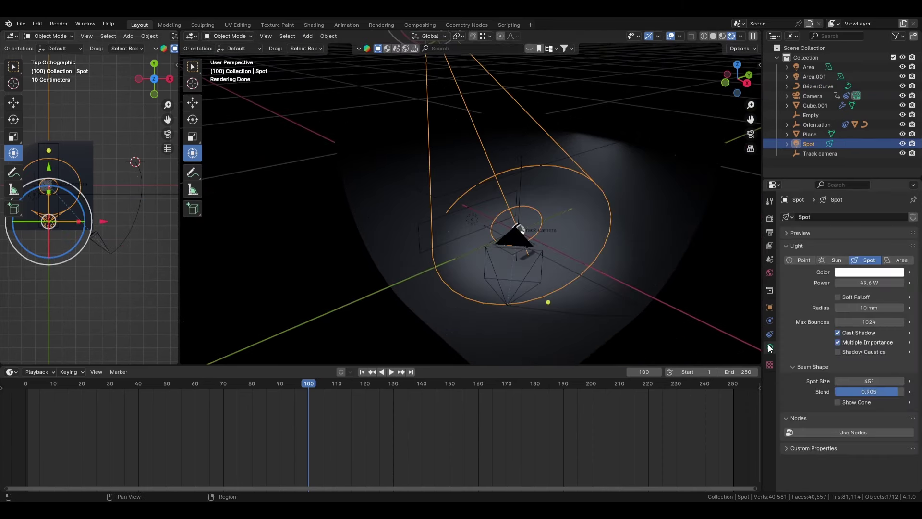
drag(869, 307, 889, 307)
key(ctrl+z)
scroll(584, 301, up, 3)
shift+middle_drag(583, 301, 419, 220)
scroll(451, 248, up, 2)
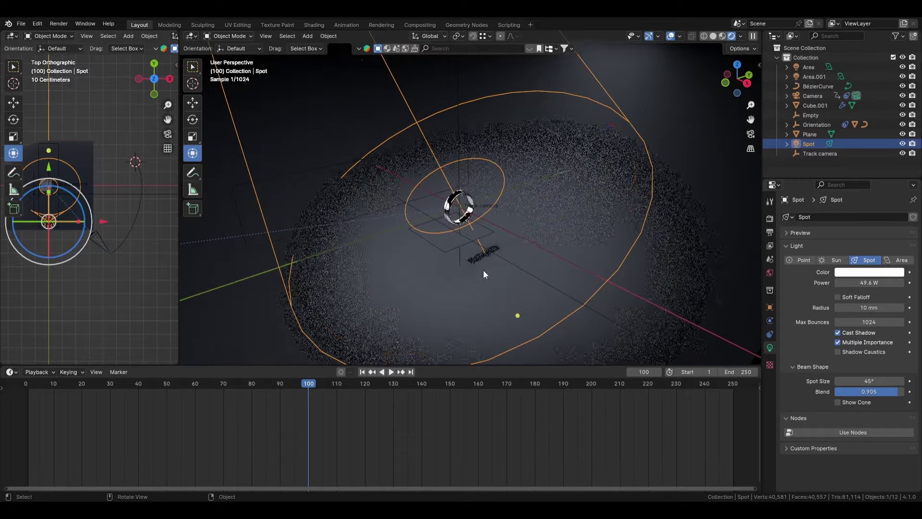
key(ctrl+z)
- Examine the rendered ring's reflections and lighting up close from another angle, with all objects deselected
scroll(683, 253, down, 2)
middle_drag(539, 275, 422, 215)
scroll(560, 280, up, 3)
scroll(422, 215, up, 2)
middle_drag(475, 275, 479, 267)
scroll(479, 267, up, 2)
shift+middle_drag(479, 267, 457, 239)
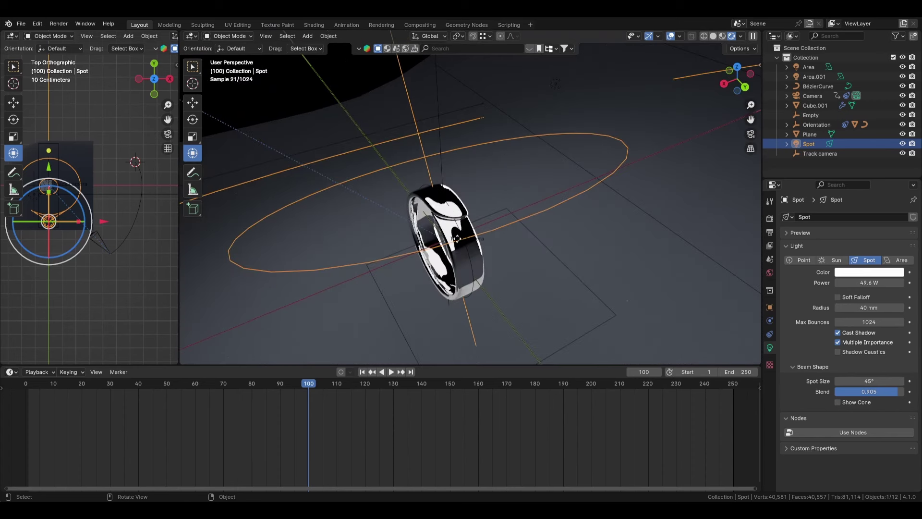
click(400, 204)
click(333, 110)
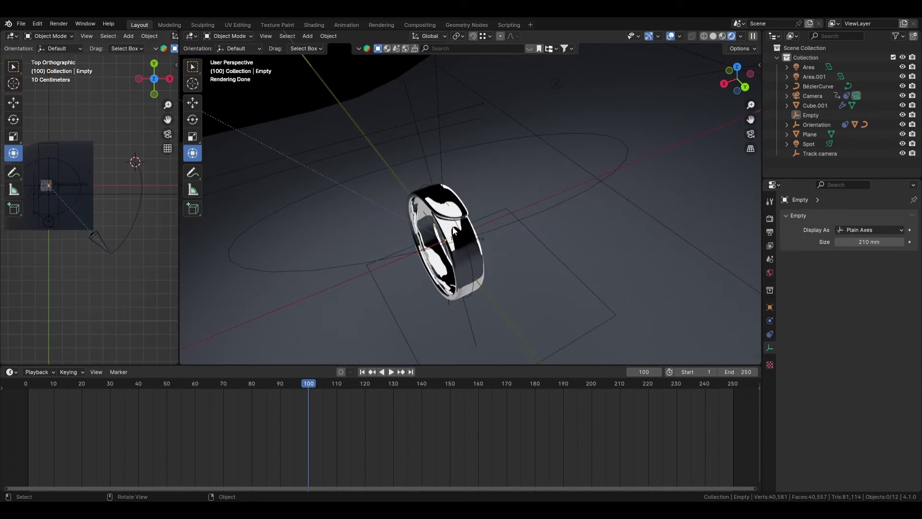
shift+middle_drag(452, 226, 457, 212)
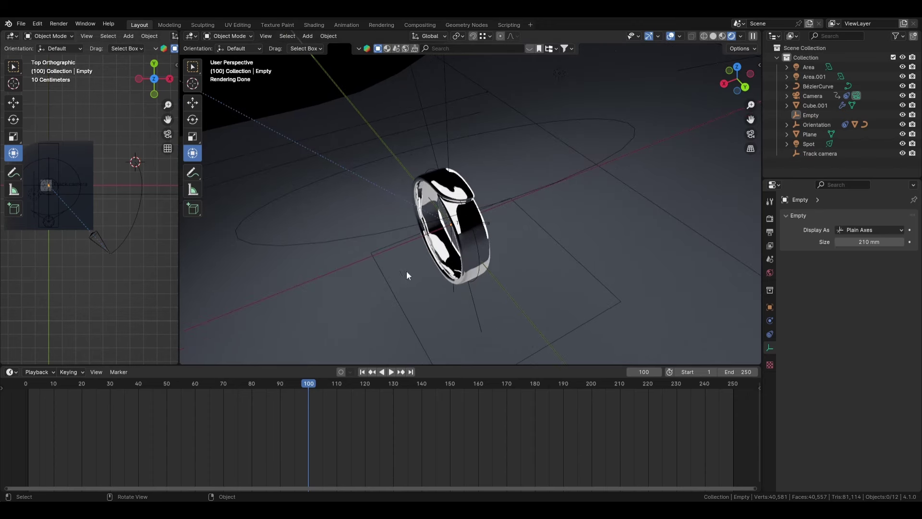
- Add a second camera, make it the scene's active camera, and align it to the current view of the ring
key(shift+a)
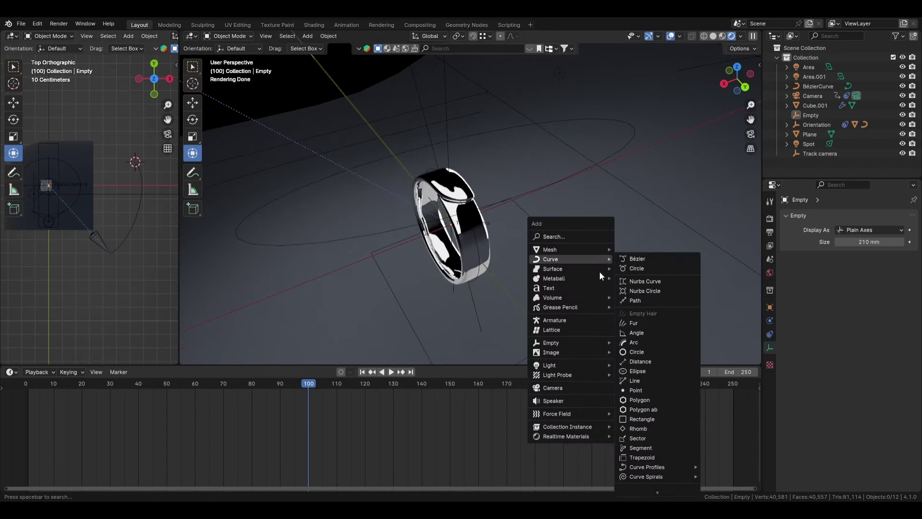
click(609, 390)
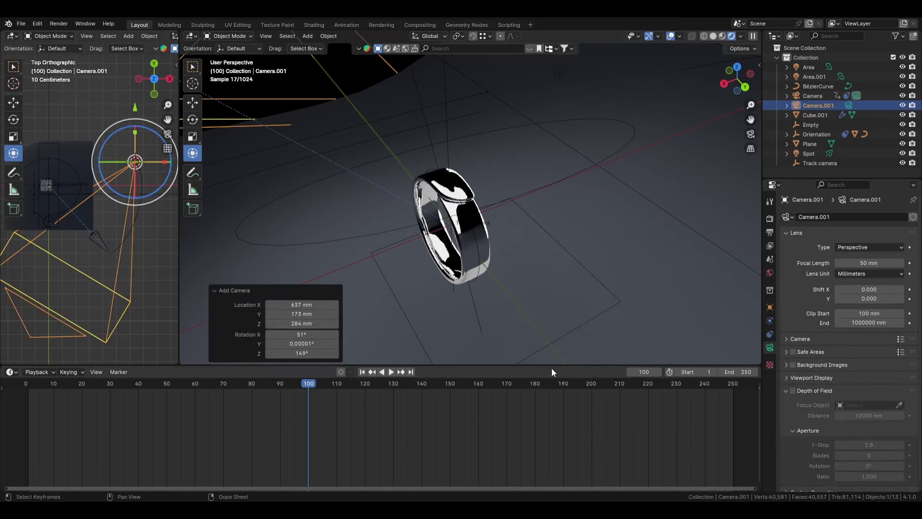
click(848, 105)
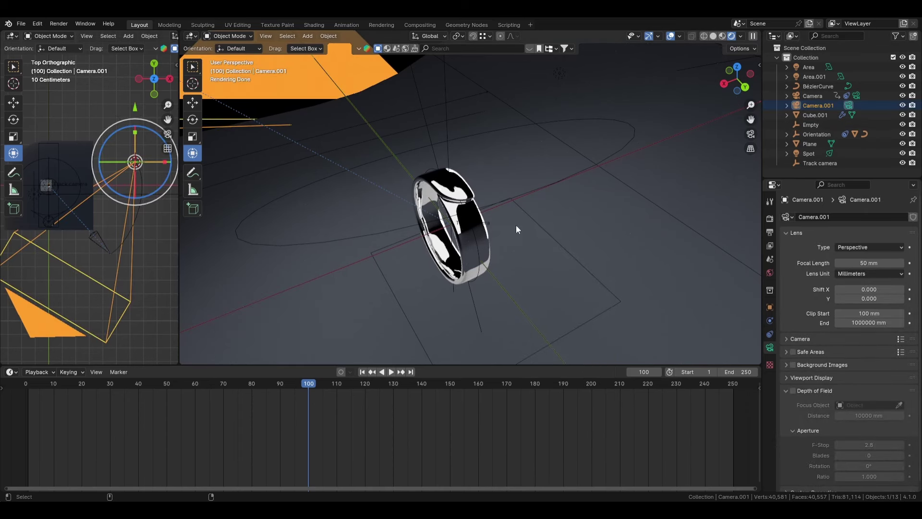
key(KP_0)
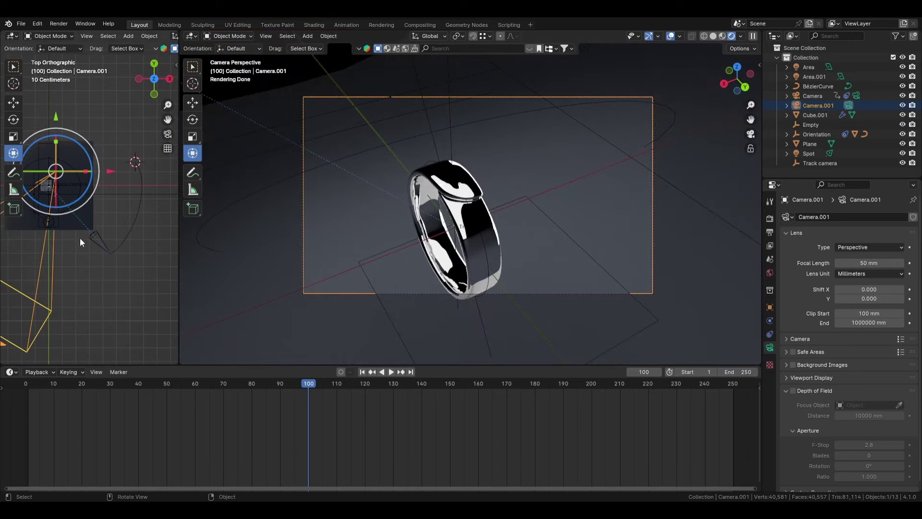
- Shrink the second camera's display by scaling it uniformly by about 0.148 and again by about 0.214
middle_drag(79, 238, 87, 260)
key(s)
click(127, 200)
scroll(124, 209, up, 5)
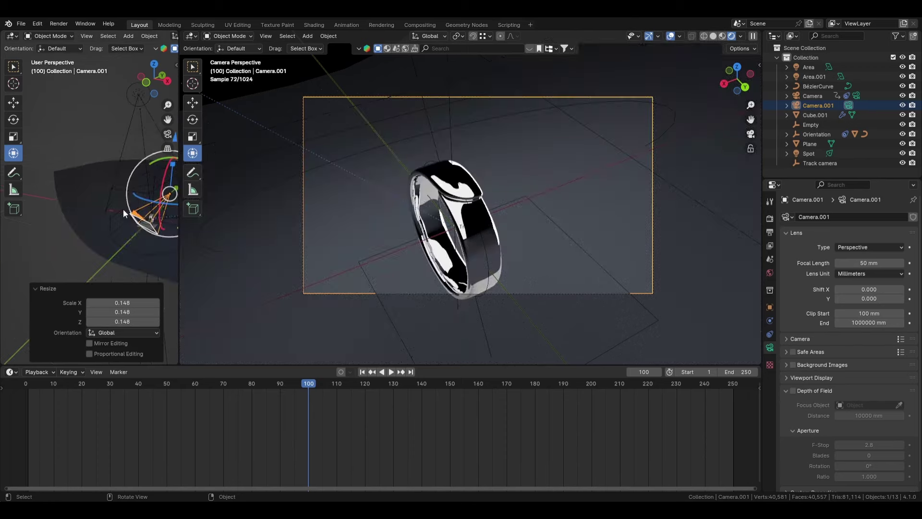
scroll(128, 208, up, 1)
key(KP_Decimal)
key(s)
click(83, 220)
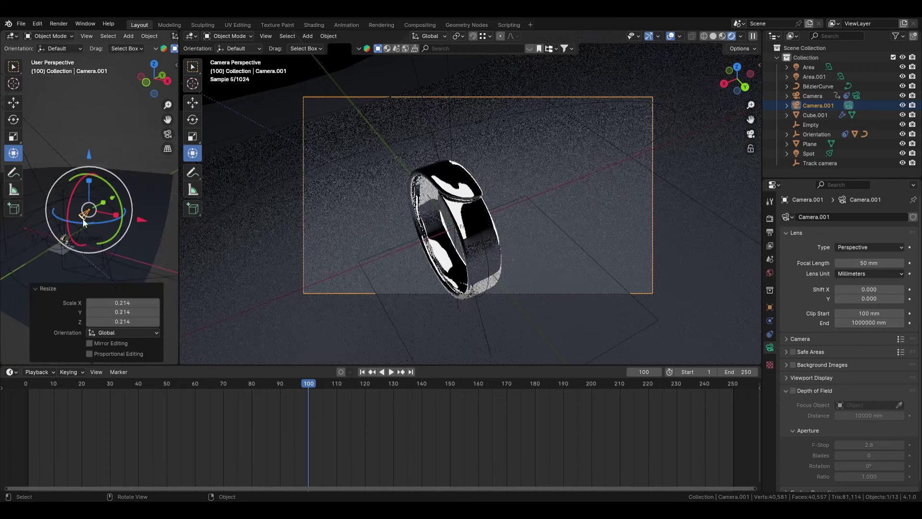
- Add a plain-axes empty with a 1000 mm radius at the 3D cursor
mouse_move(509, 210)
middle_down()
mouse_move(486, 206)
mouse_move(496, 230)
mouse_move(535, 235)
mouse_move(436, 229)
mouse_move(481, 262)
mouse_move(503, 197)
middle_up()
scroll(437, 229, down, 9)
key(shift+a)
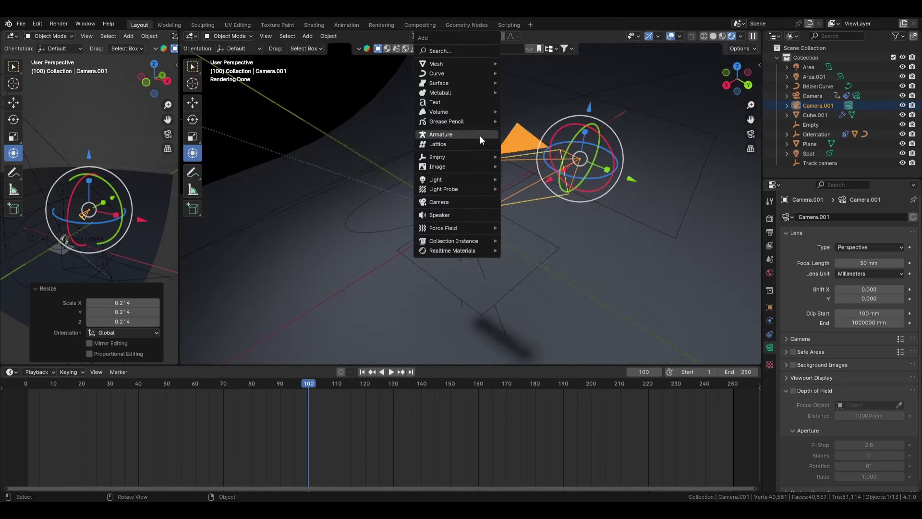
mouse_move(480, 160)
click(543, 156)
middle_drag(542, 158, 508, 208)
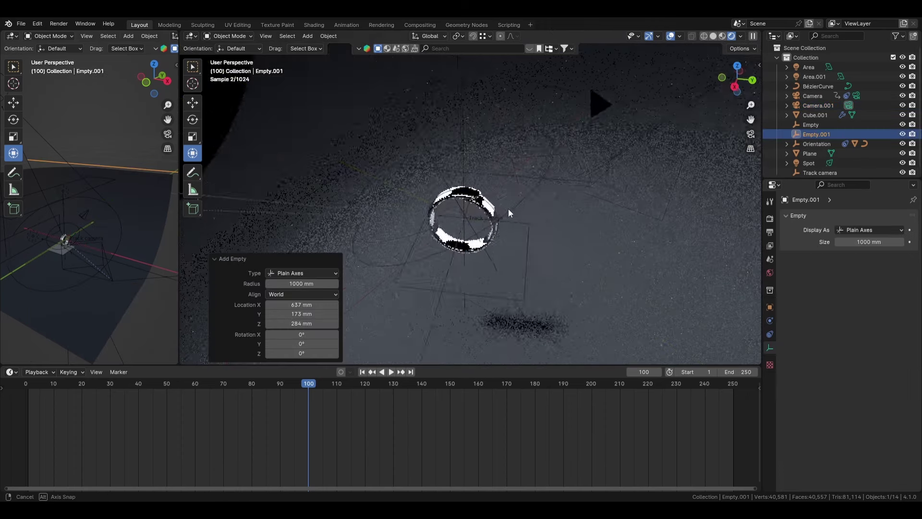
scroll(522, 235, down, 7)
scroll(568, 245, down, 6)
middle_drag(505, 247, 488, 250)
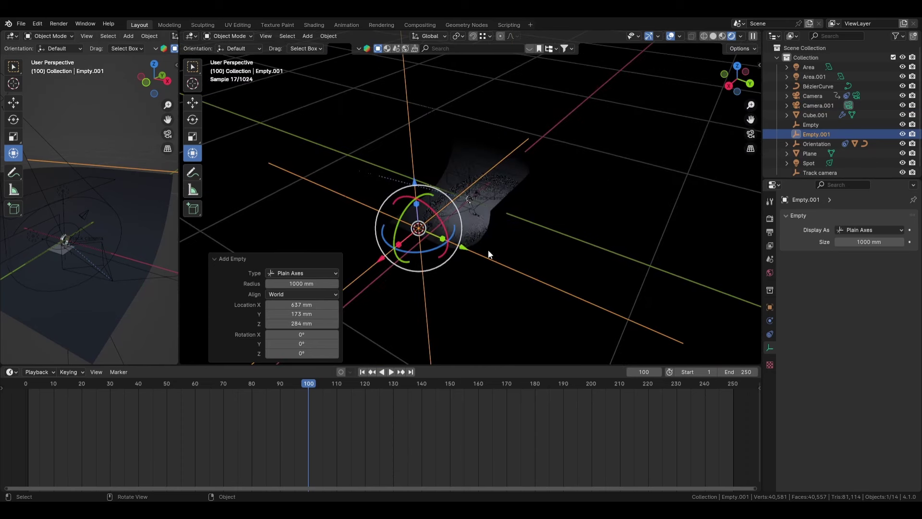
- Scale the new empty uniformly by about 0.365 and rename it Focus
key(s)
click(499, 219)
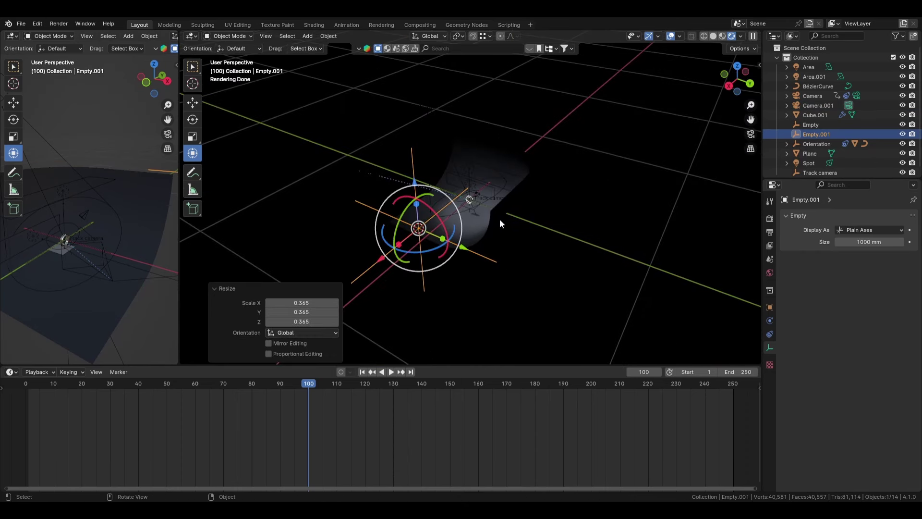
double_click(817, 134)
text(Focus)
key(Return)
- Add a Track To constraint to the second camera
scroll(437, 234, up, 8)
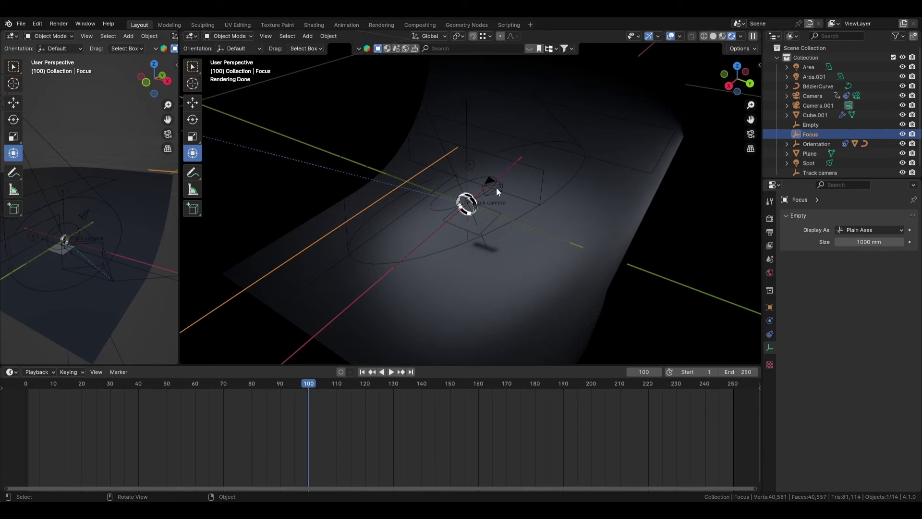
click(497, 187)
click(770, 319)
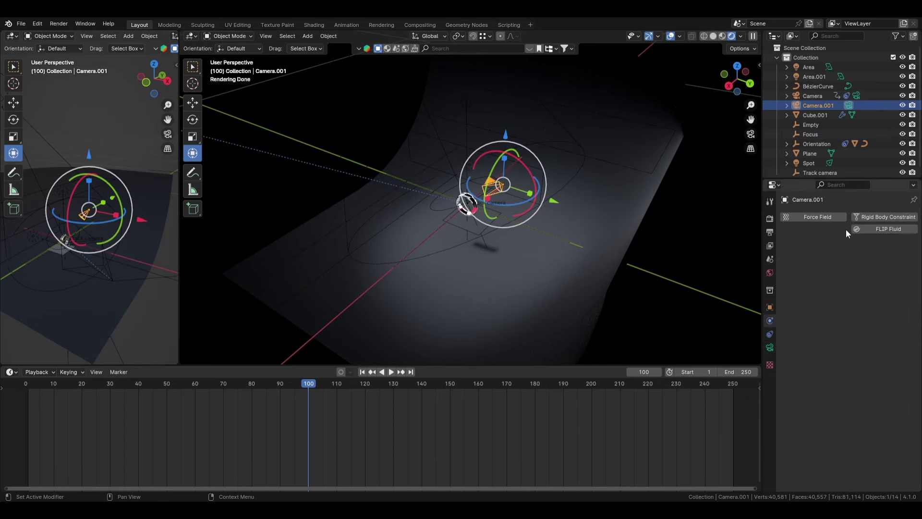
click(770, 307)
click(770, 333)
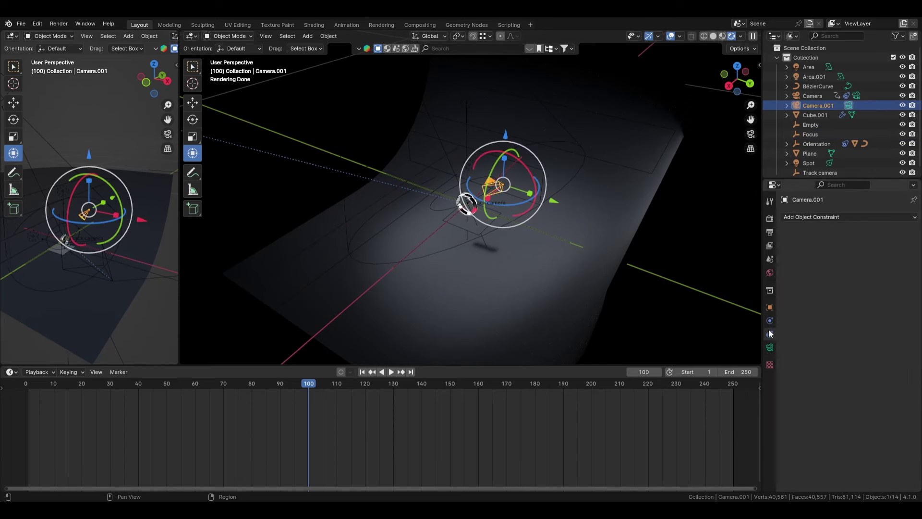
click(803, 217)
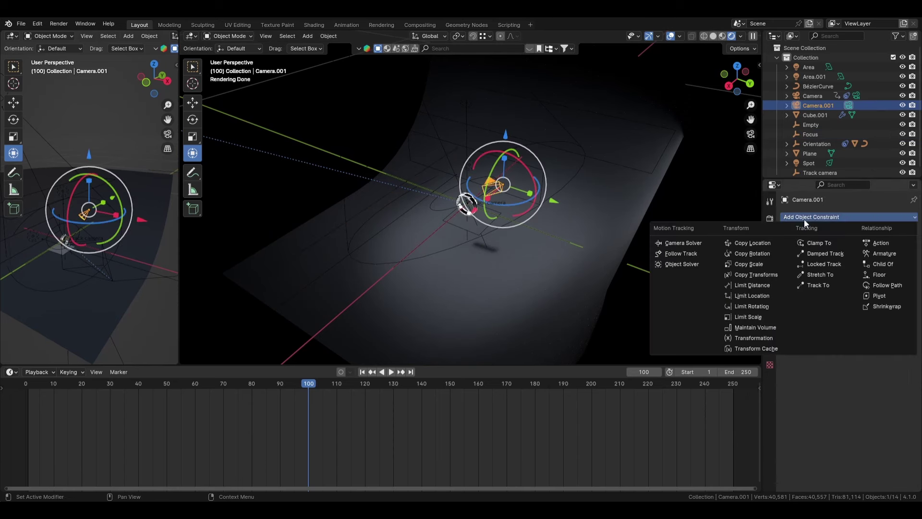
click(818, 283)
- Set the Focus empty as the target of the second camera's Track To constraint
scroll(334, 273, down, 8)
scroll(491, 223, up, 5)
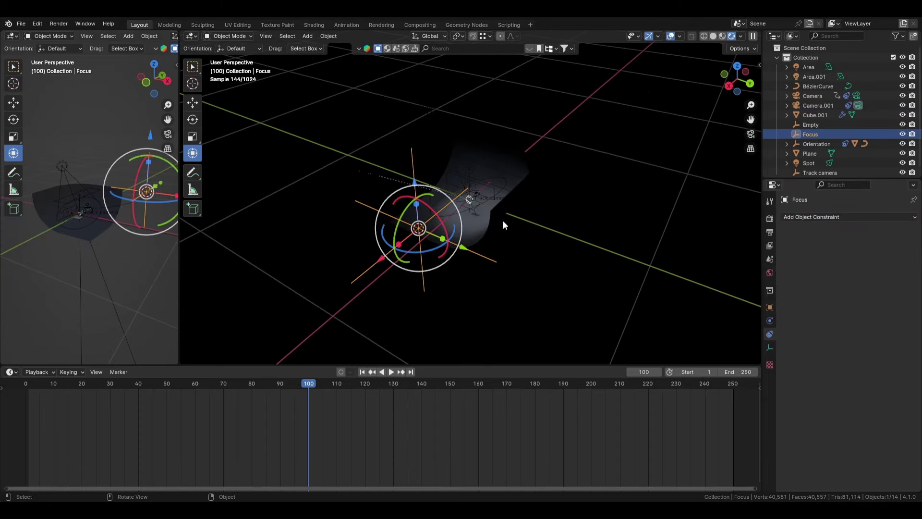
key(e)
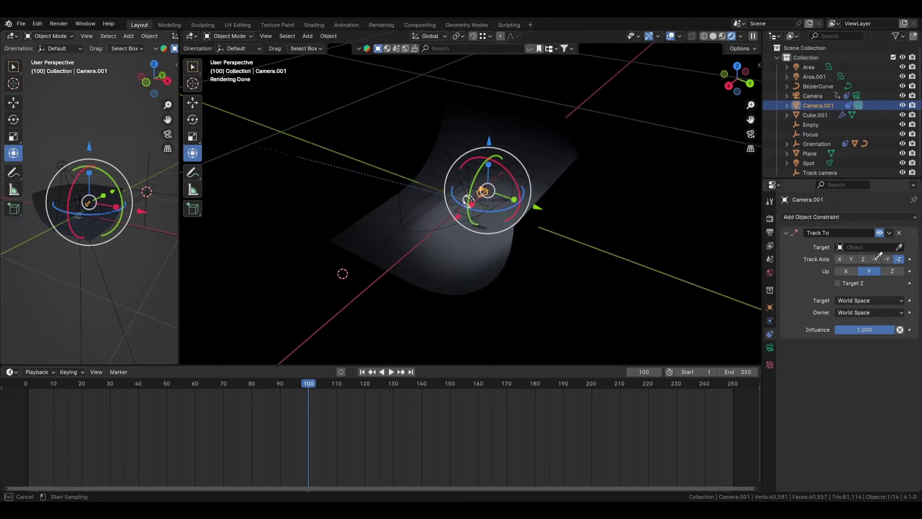
click(158, 193)
- Move the Focus empty to the ring, about -597 mm along X, a little along Y, and about -223 mm along Z
scroll(505, 194, up, 7)
scroll(473, 243, down, 9)
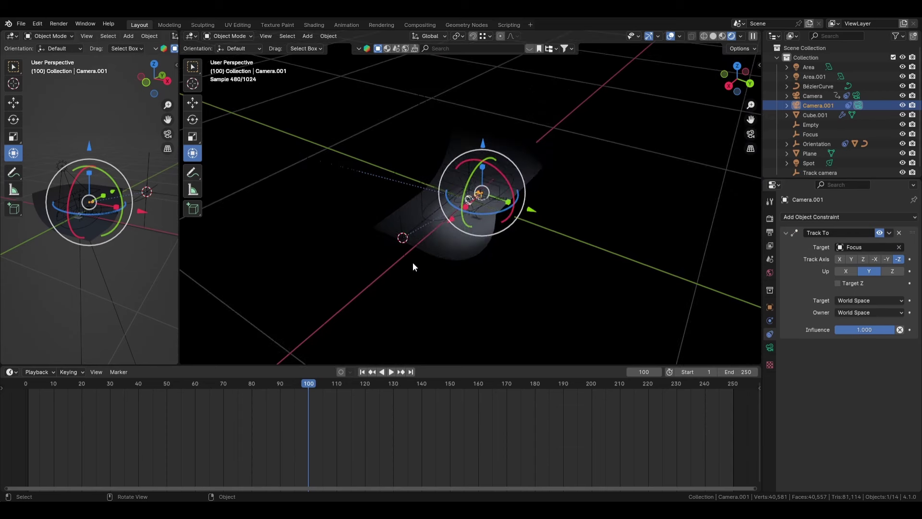
click(402, 235)
middle_drag(387, 232, 366, 248)
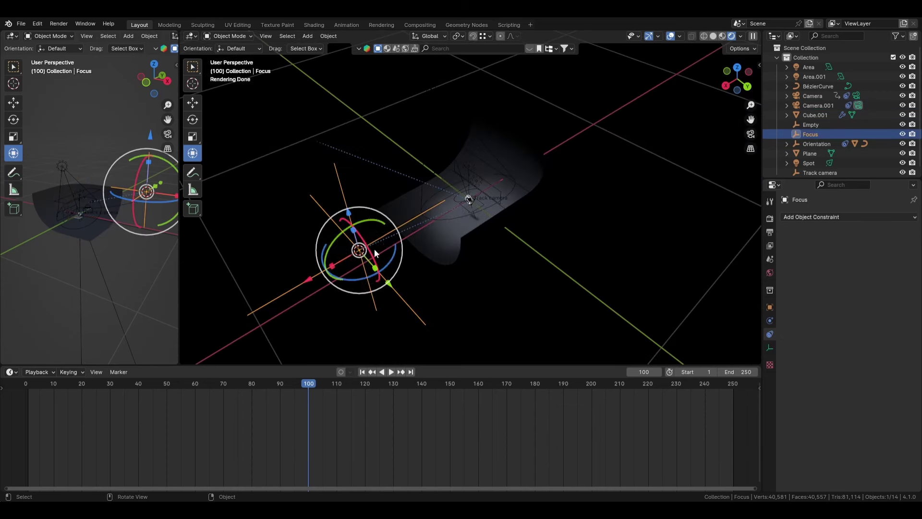
drag(310, 279, 455, 221)
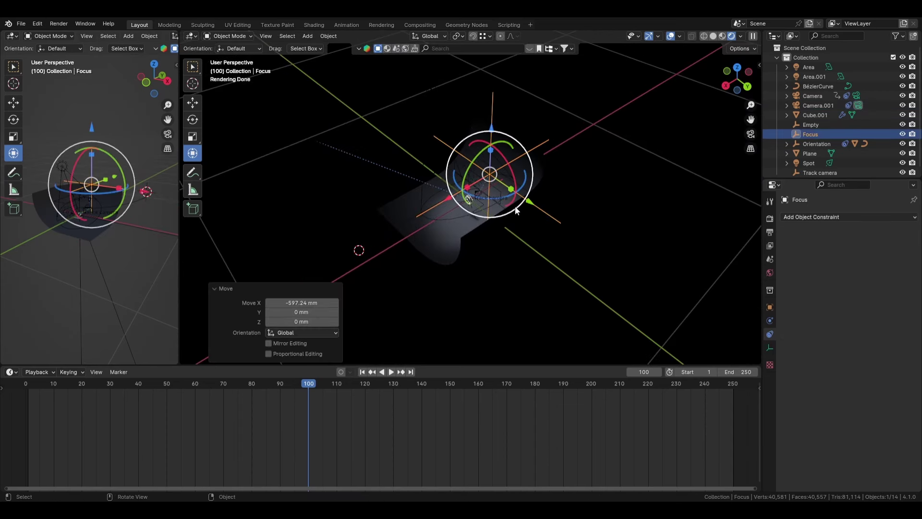
drag(521, 207, 497, 192)
drag(469, 114, 460, 151)
- Lower the Focus empty near the ring and shift it about -68 mm along X
scroll(474, 230, up, 2)
scroll(473, 233, up, 8)
middle_drag(471, 234, 457, 233)
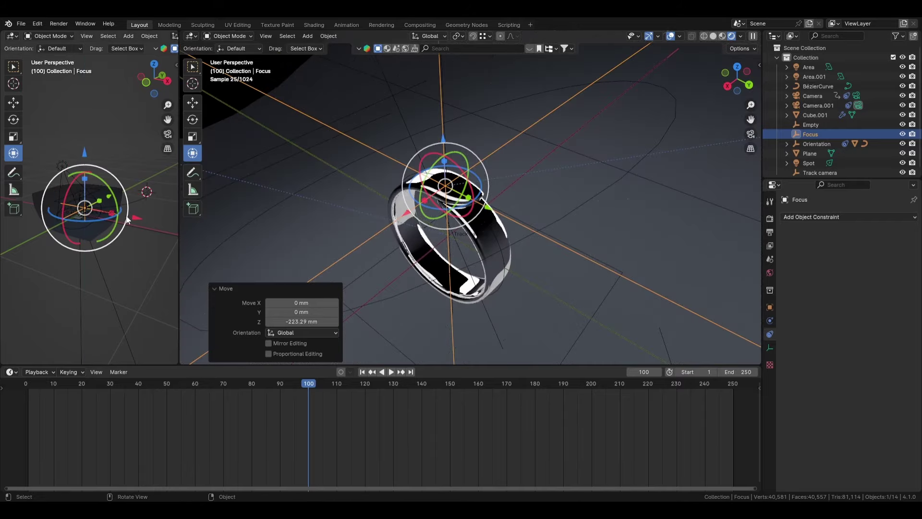
scroll(91, 261, up, 8)
shift+middle_drag(91, 265, 152, 192)
drag(120, 166, 110, 221)
drag(168, 284, 125, 270)
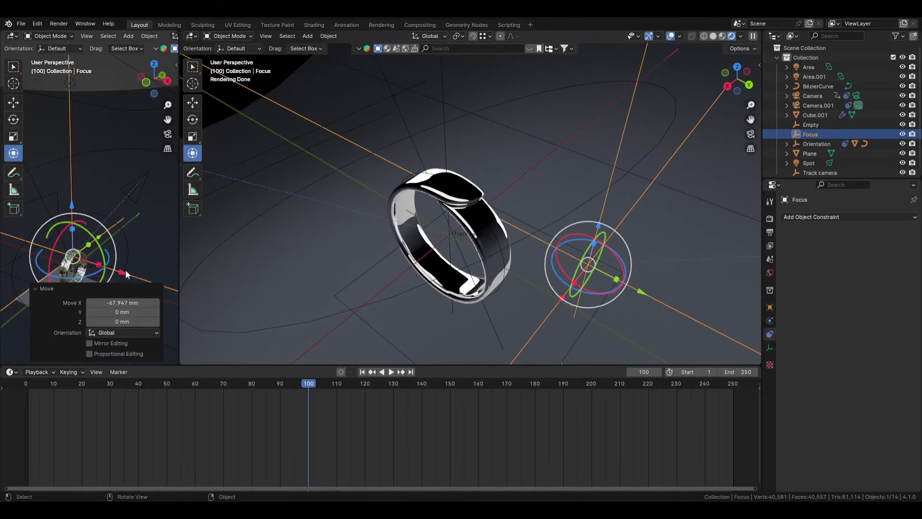
- Place the Focus empty over the ring from above, raise it to the ring's top, and shift it about 5.3 mm along Y
key(KP_Decimal)
scroll(106, 214, up, 10)
scroll(105, 213, down, 8)
middle_drag(105, 213, 71, 196)
key(KP_7)
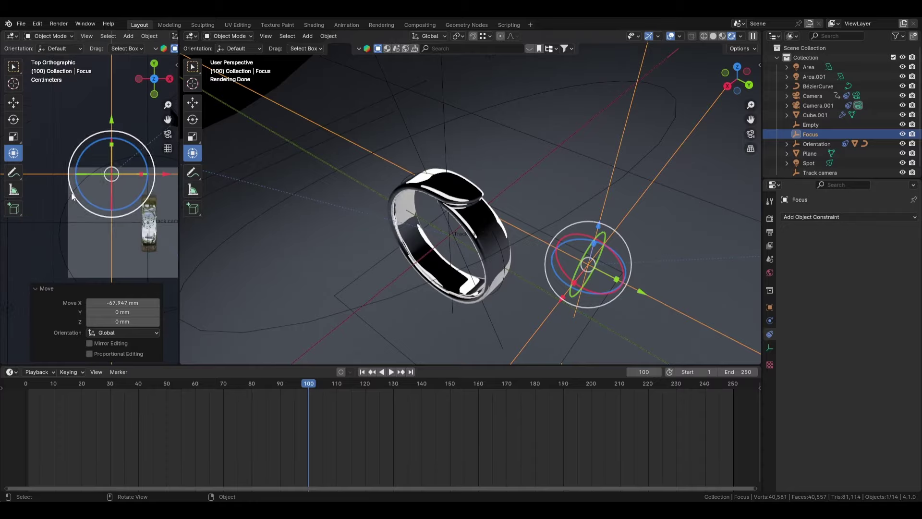
drag(112, 173, 146, 219)
drag(456, 225, 473, 145)
drag(497, 205, 512, 212)
- Scale the Focus empty uniformly by about 0.311
scroll(509, 212, down, 6)
middle_drag(496, 236, 528, 272)
scroll(532, 294, up, 2)
scroll(532, 295, down, 5)
key(s)
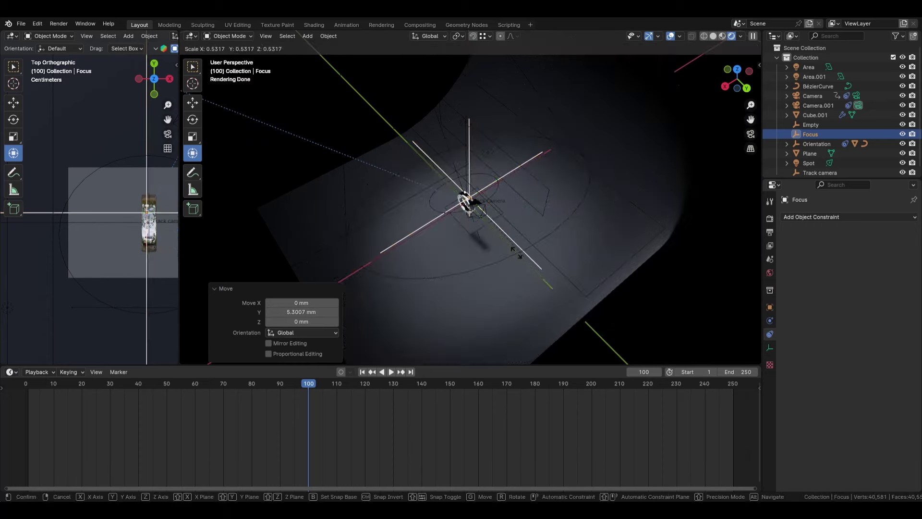
click(504, 237)
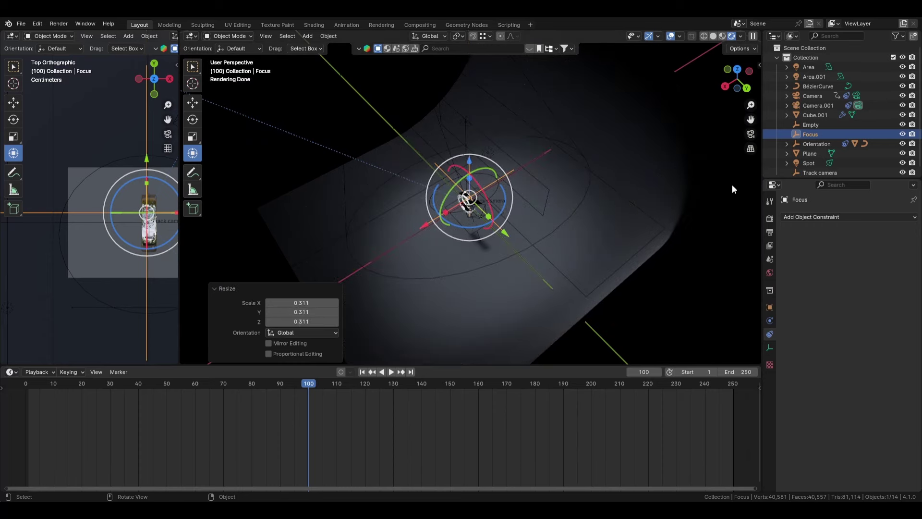
- Enable Depth of Field on the second camera and set the Focus empty as its focus object
scroll(713, 327, down, 4)
scroll(499, 238, up, 4)
middle_drag(501, 240, 512, 246)
scroll(528, 262, up, 6)
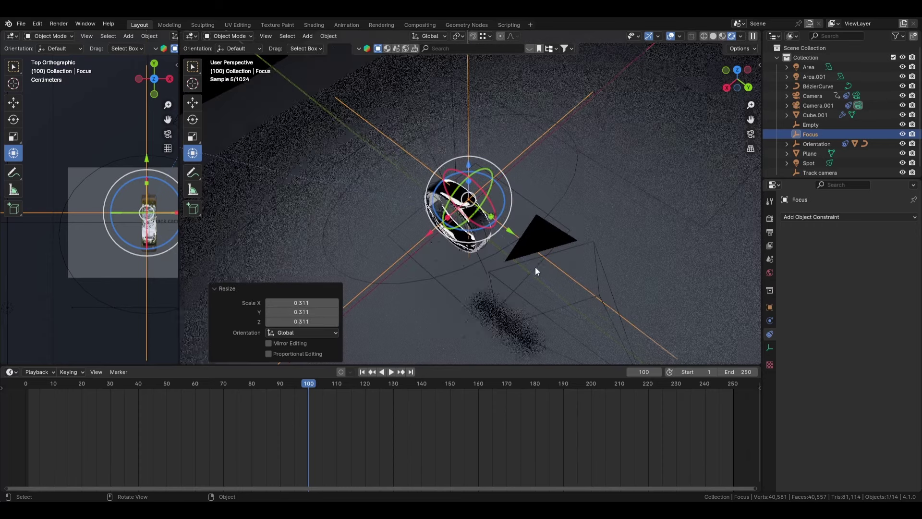
click(534, 250)
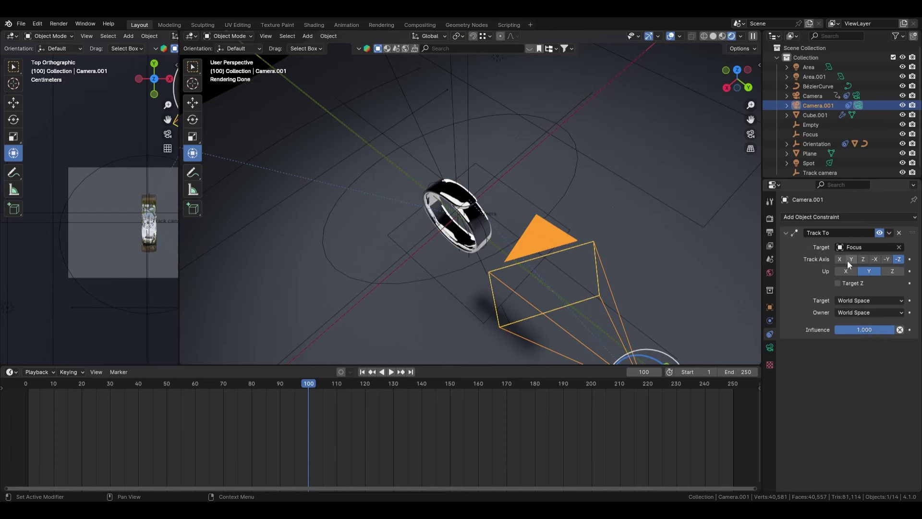
click(858, 106)
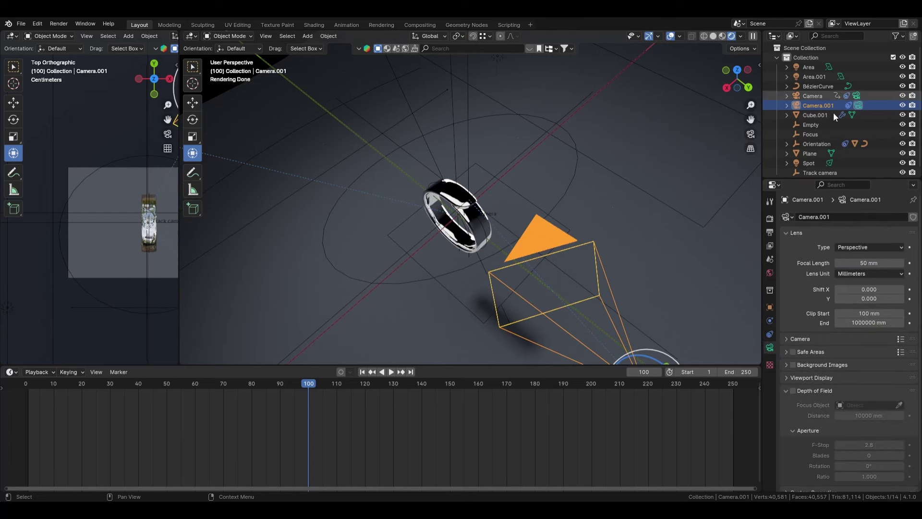
click(792, 391)
click(899, 405)
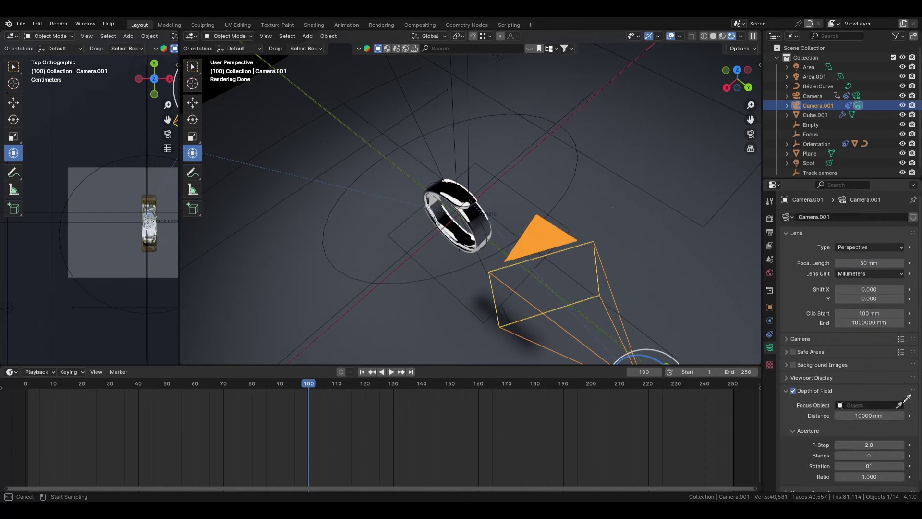
click(810, 134)
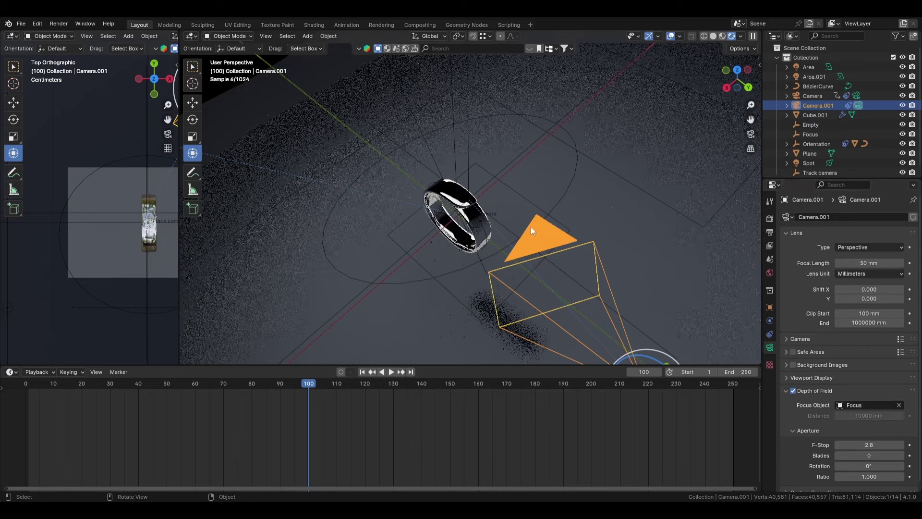
- Look through the second camera and examine the depth-of-field blur on the ring
key(KP_0)
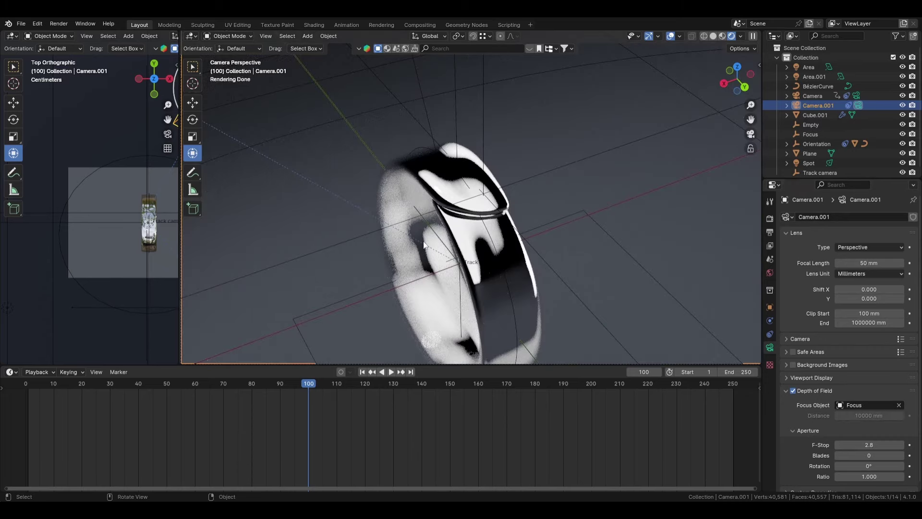
scroll(411, 169, up, 2)
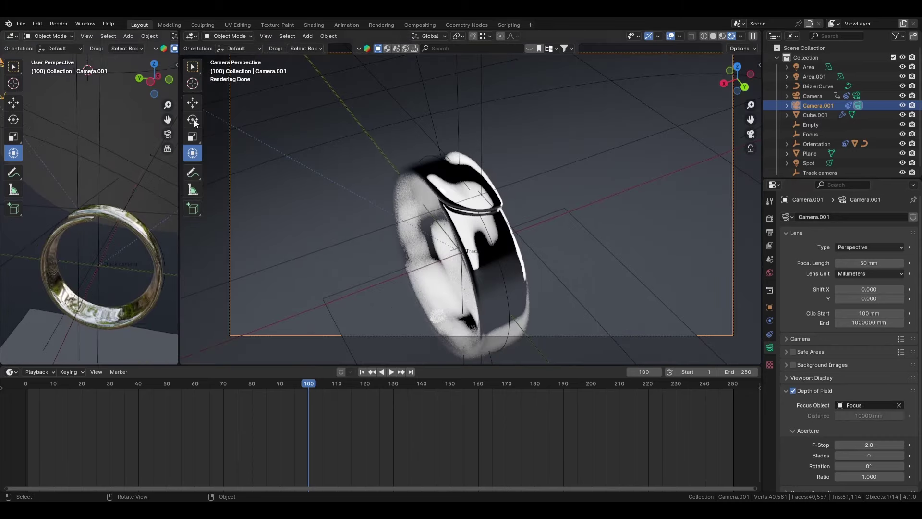
scroll(484, 214, down, 2)
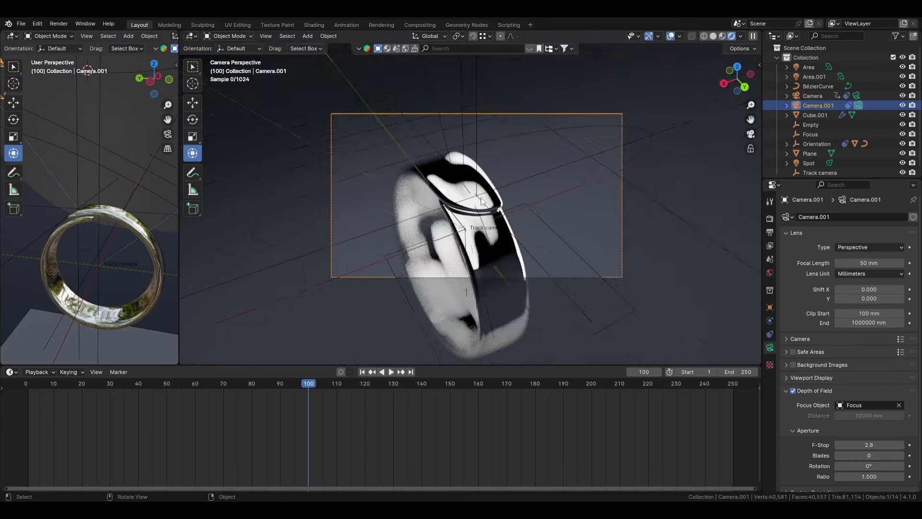
scroll(484, 214, up, 2)
- Add a Bézier curve in the top view and lower it about 580 mm along Z
click(483, 212)
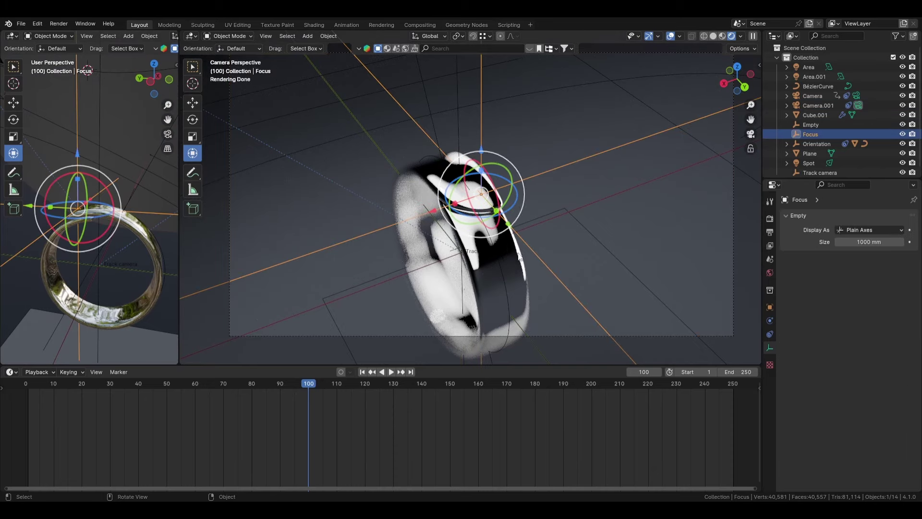
middle_drag(518, 256, 542, 240)
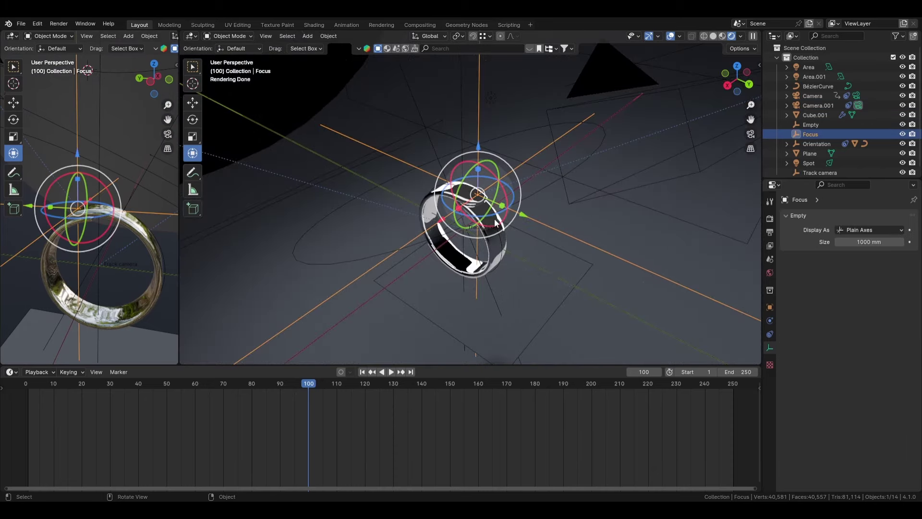
key(KP_7)
key(shift+a)
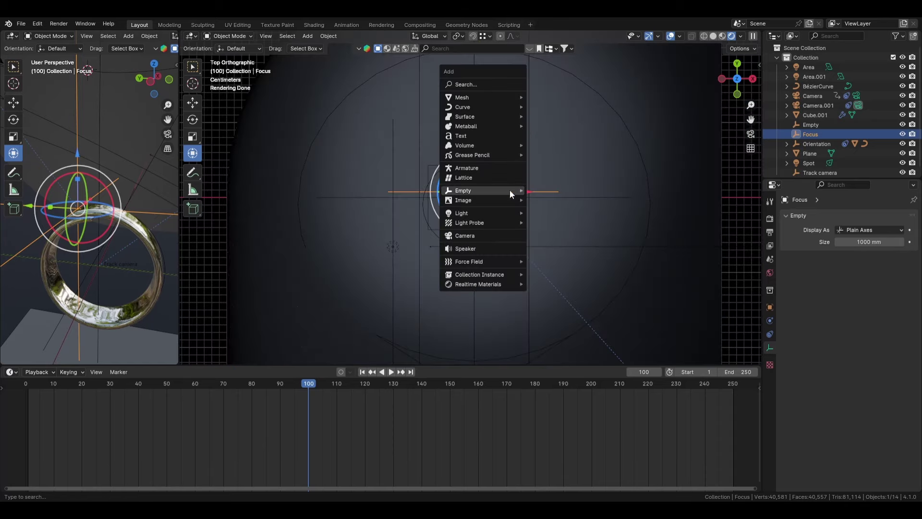
mouse_move(500, 107)
click(558, 107)
middle_drag(494, 187, 530, 153)
scroll(530, 149, down, 8)
middle_drag(567, 181, 568, 159)
drag(507, 97, 508, 156)
scroll(525, 200, up, 4)
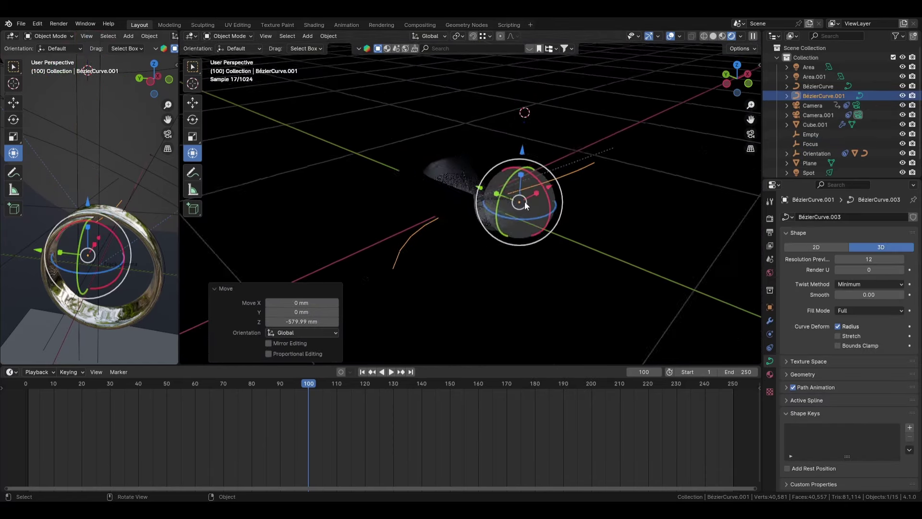
- Scale the Bézier curve uniformly by 0.298 and raise it 270 mm along Z
scroll(96, 231, down, 6)
drag(88, 190, 88, 159)
ctrl+drag(109, 226, 63, 224)
middle_drag(89, 231, 109, 265)
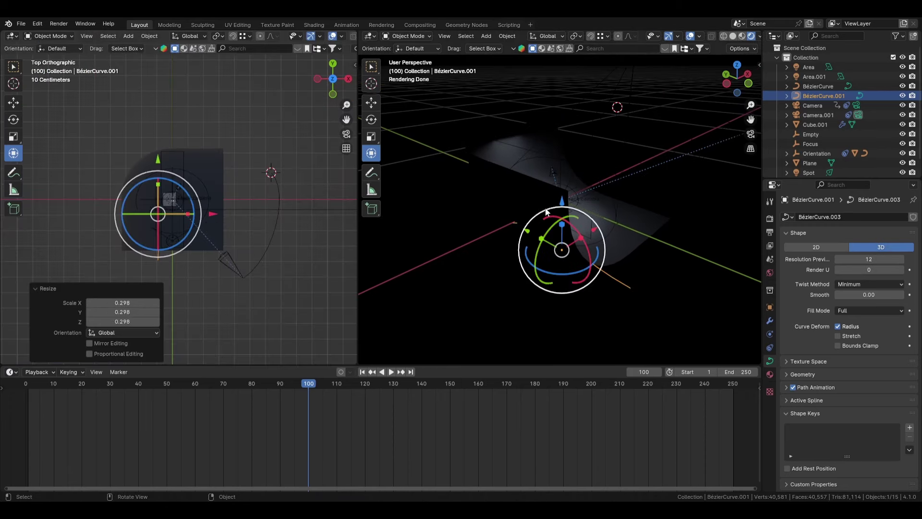
drag(546, 207, 558, 181)
drag(560, 134, 559, 134)
- Shrink the curve in the top view and line it up with the ring so that one end starts at the ring
scroll(185, 216, up, 8)
key(g)
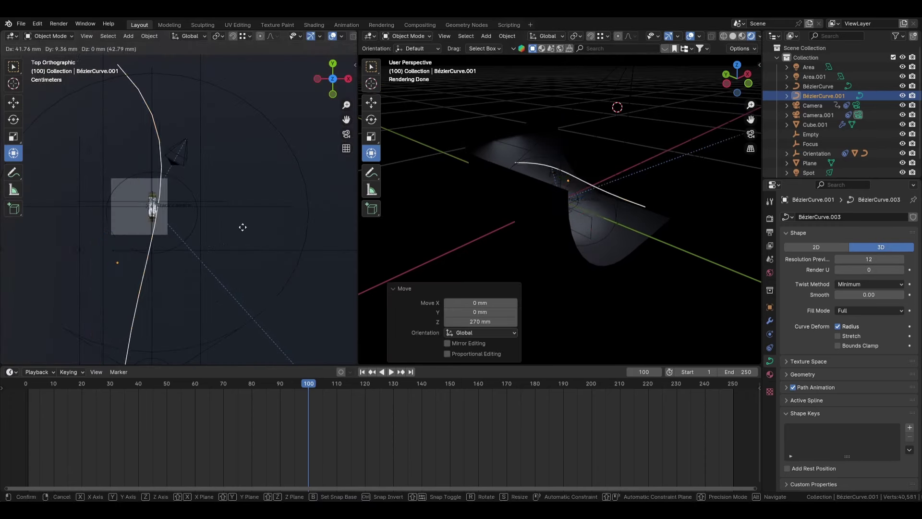
click(253, 210)
key(s)
click(218, 240)
key(g)
click(314, 196)
key(g)
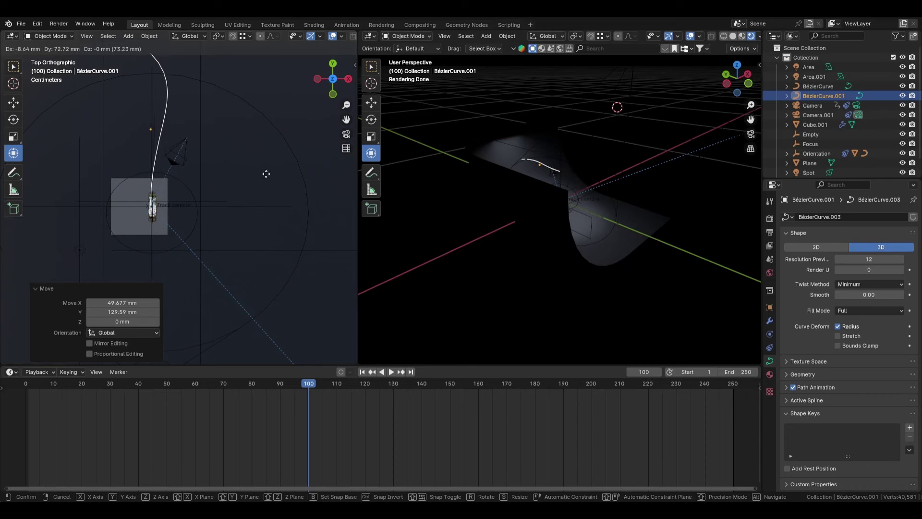
click(268, 176)
- Lower the curve closer to the ring's height and try to shift its far control point
middle_drag(603, 204, 530, 232)
scroll(530, 233, up, 6)
drag(656, 92, 615, 153)
key(Tab)
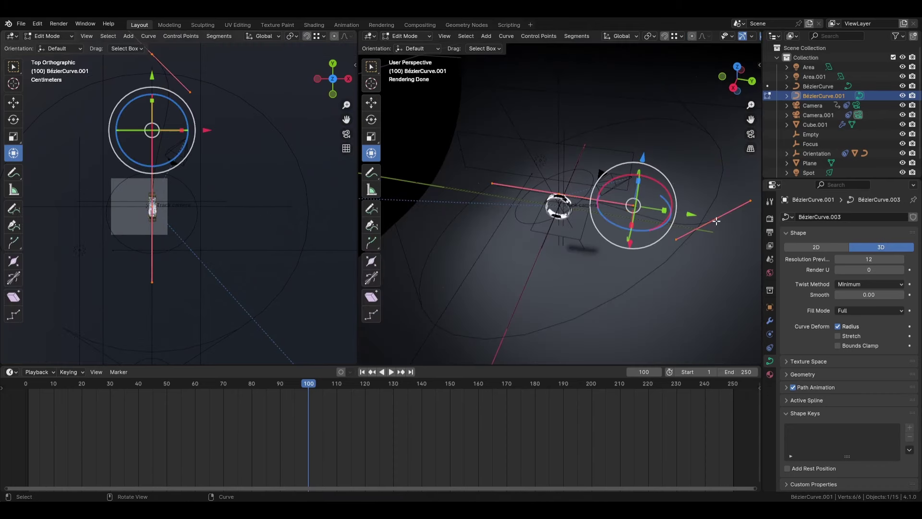
click(713, 224)
drag(708, 222, 621, 220)
key(Tab)
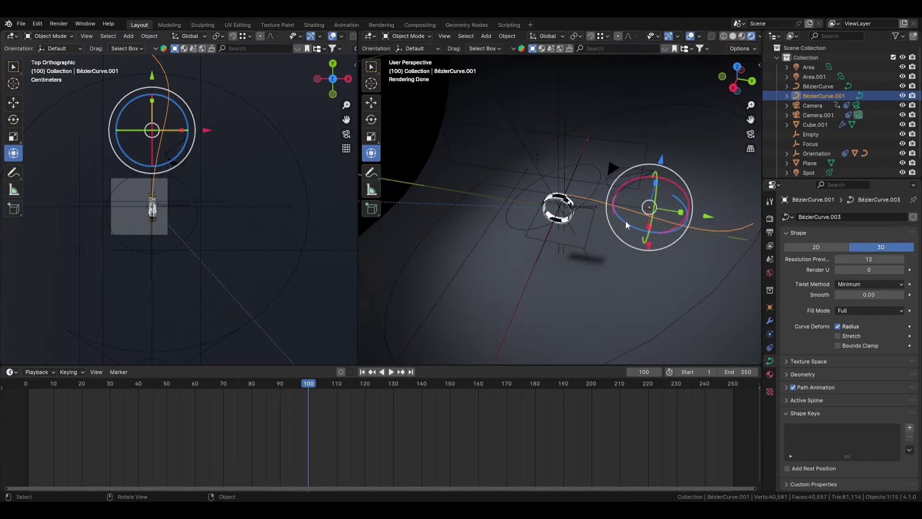
- Scale the curve uniformly by 0.104 and move it about -97.6 mm along Y to the ring
key(s)
click(643, 214)
scroll(642, 211, up, 4)
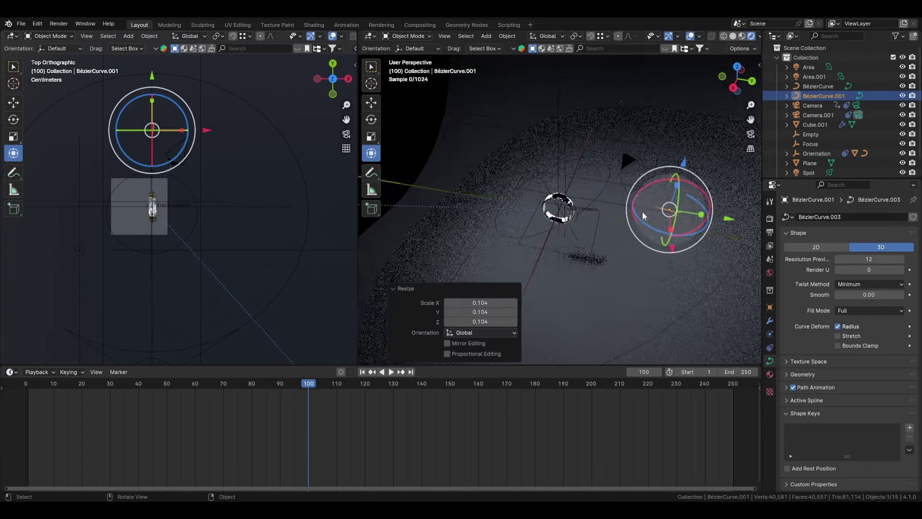
drag(749, 221, 632, 206)
scroll(603, 166, up, 8)
middle_drag(608, 227, 576, 237)
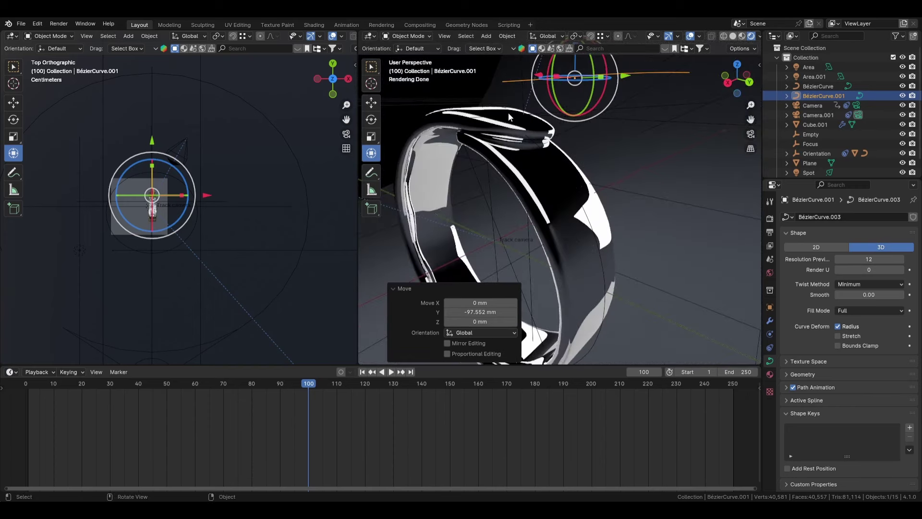
- Lower the curve's first control point about 4.5 mm along Z onto the ring's top
middle_drag(508, 112, 555, 160)
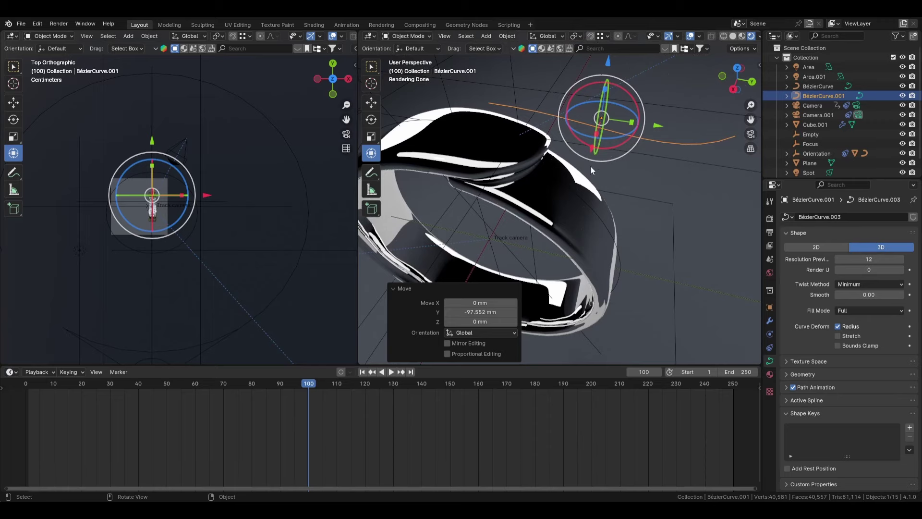
key(Tab)
click(490, 105)
shift+middle_drag(480, 56, 488, 67)
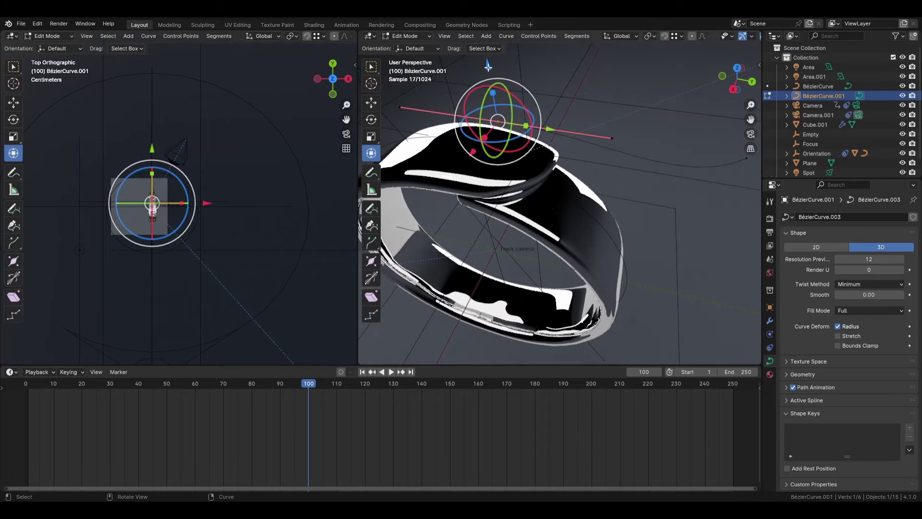
key(g)
key(z)
drag(489, 106, 488, 102)
middle_drag(555, 163, 573, 134)
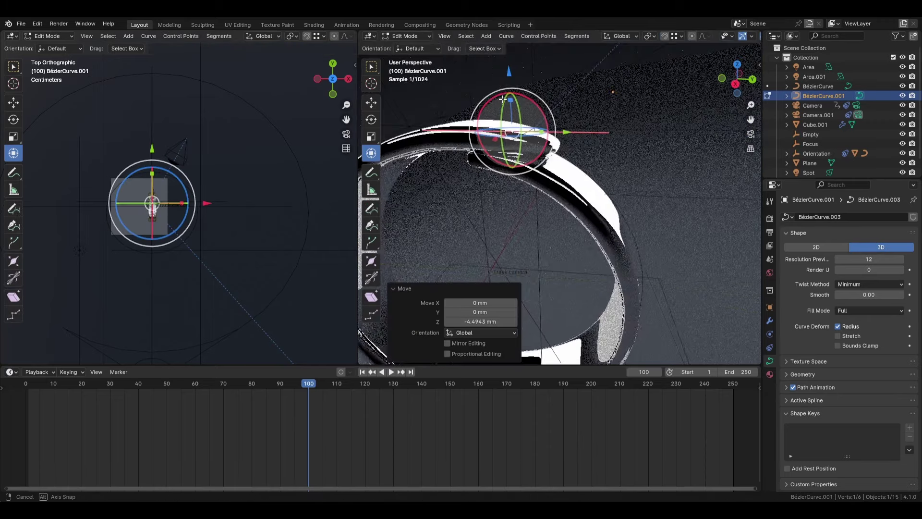
- Lower the curve's end control point about 22.2 mm along Z beside the ring's band
shift+middle_drag(638, 160, 549, 164)
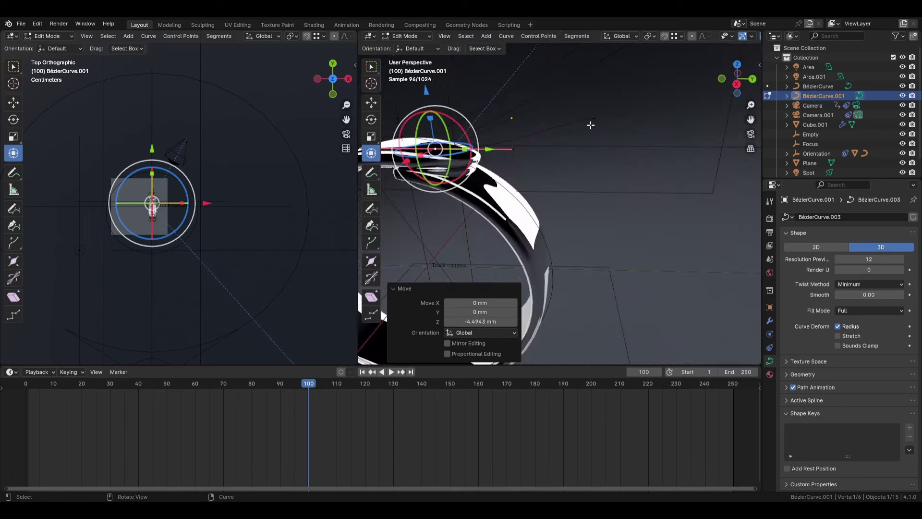
scroll(644, 136, down, 3)
click(578, 155)
drag(580, 104, 576, 177)
middle_drag(576, 250, 567, 213)
scroll(506, 272, up, 4)
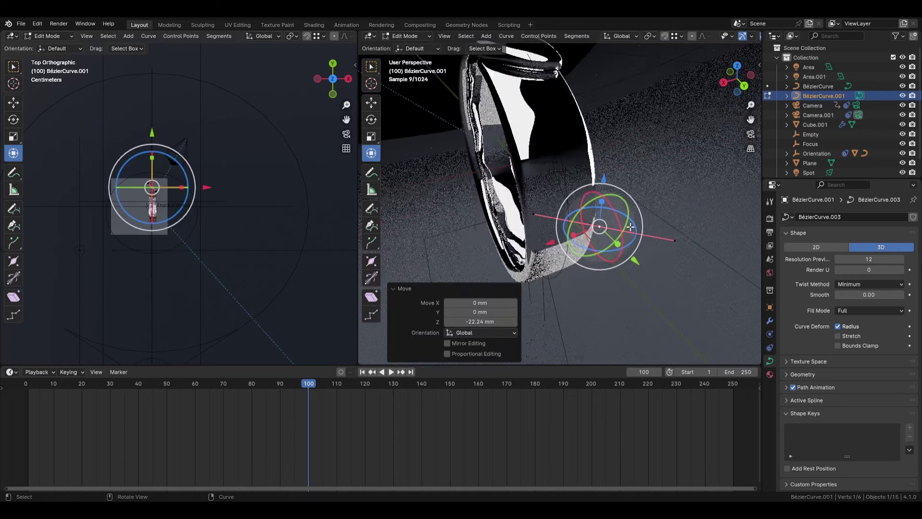
- Undo a trial -65° Z rotation of the end control point and rotate its handles upright along the ring's side
drag(589, 208, 641, 198)
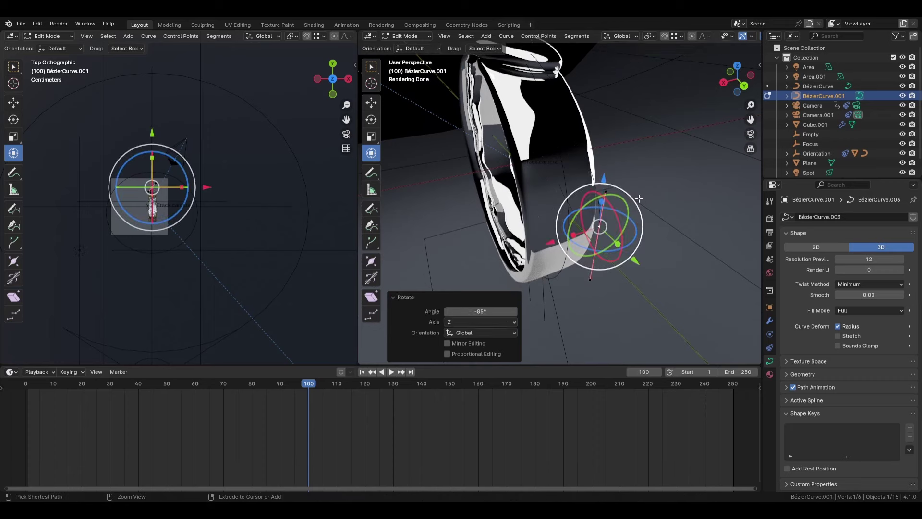
key(ctrl+z)
middle_drag(575, 245, 604, 243)
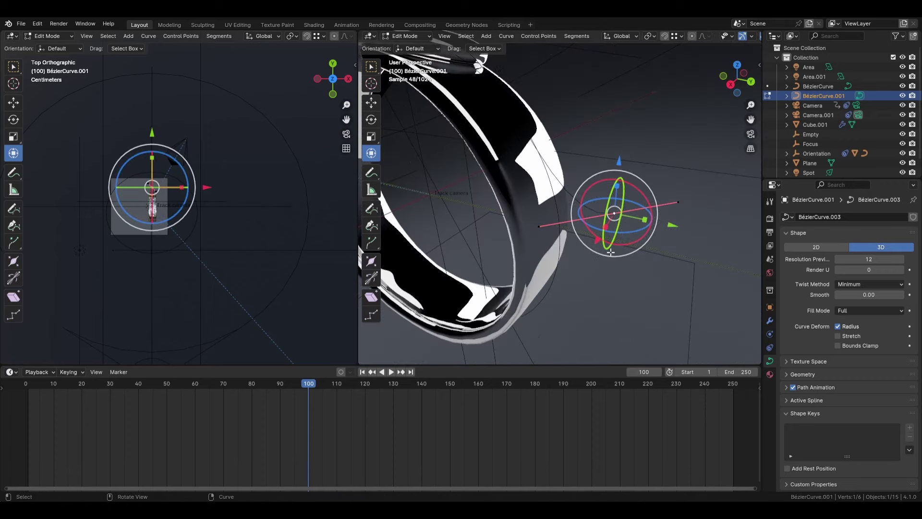
drag(607, 248, 604, 210)
key(f)
- Move the end control point against the ring's outer surface, finishing with a shift of about -1.27 mm along Y
key(g)
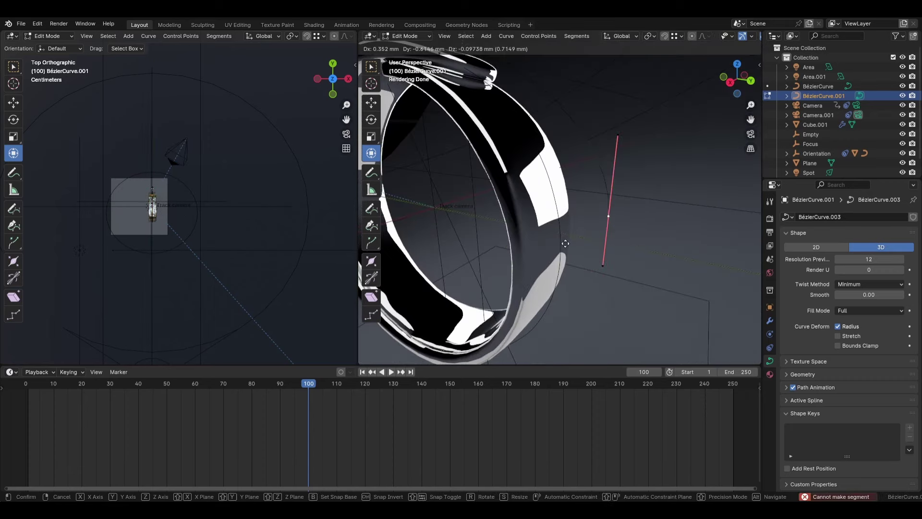
click(513, 275)
middle_drag(515, 270, 466, 262)
drag(499, 248, 506, 247)
mouse_move(510, 249)
middle_down()
mouse_move(629, 255)
mouse_move(617, 261)
middle_up()
drag(625, 277, 612, 277)
scroll(702, 39, down, 6)
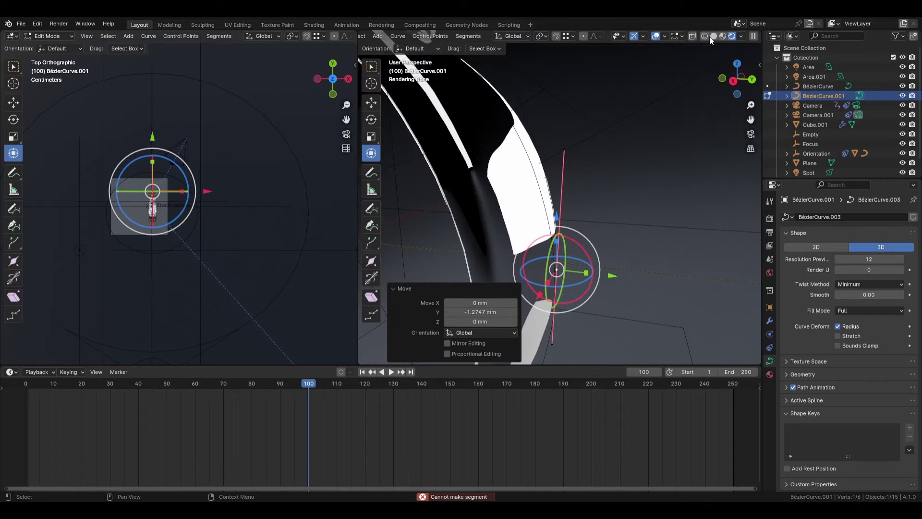
- Switch the perspective viewport to solid shading and frame the curve along the ring's side
click(719, 35)
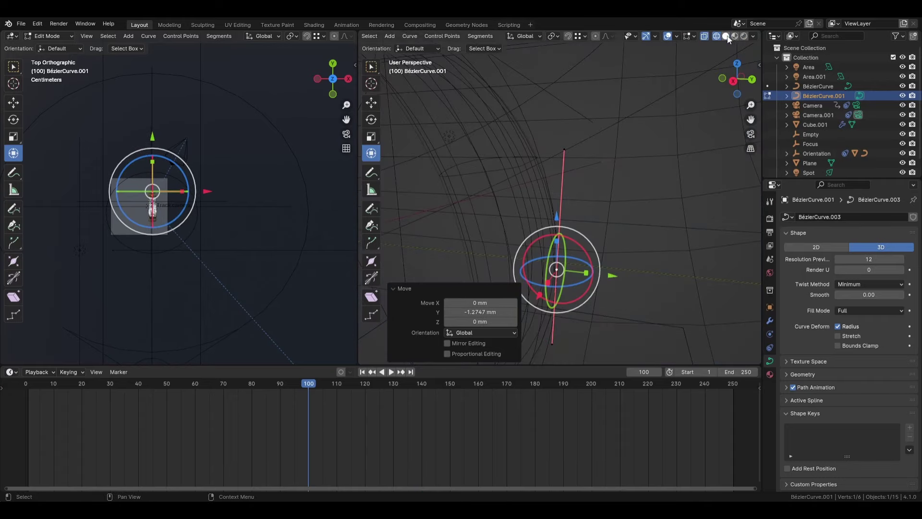
click(726, 37)
mouse_move(569, 192)
middle_down()
mouse_move(537, 209)
mouse_move(498, 125)
mouse_move(584, 201)
mouse_move(535, 176)
mouse_move(516, 193)
middle_up()
key(Caps_Lock)
scroll(538, 210, down, 4)
key(Caps_Lock)
- Lower the outer handle of the curve's top control point so the curve bends down toward the band
click(498, 159)
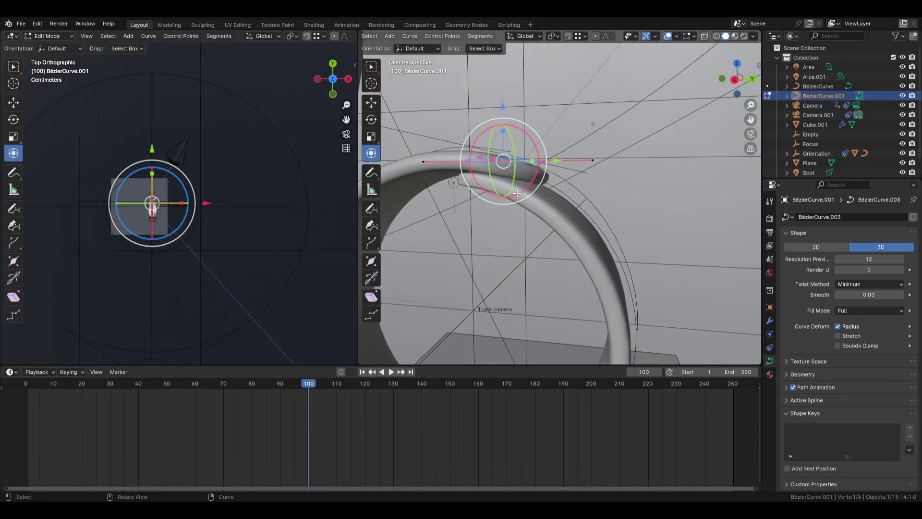
click(594, 166)
drag(595, 102, 595, 140)
- Move the curve's end control point down about 1.7 mm along Z and in toward the band along Y
click(637, 329)
shift+middle_drag(637, 275, 615, 226)
drag(614, 226, 615, 239)
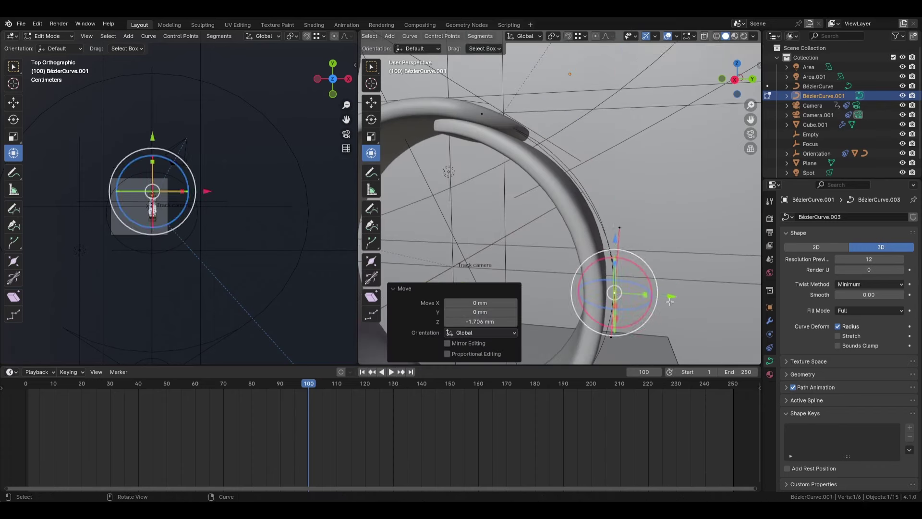
drag(672, 295, 661, 294)
- Lower the curve's top control point slightly to sit on the ring's upper surface
middle_drag(653, 295, 653, 315)
click(472, 105)
shift+middle_drag(472, 104, 473, 147)
drag(469, 90, 469, 95)
click(472, 98)
click(473, 149)
- Shift the top control point's outer handle about 0.93 mm along Y, raise it slightly, and finish editing the curve
click(570, 190)
drag(626, 190, 633, 189)
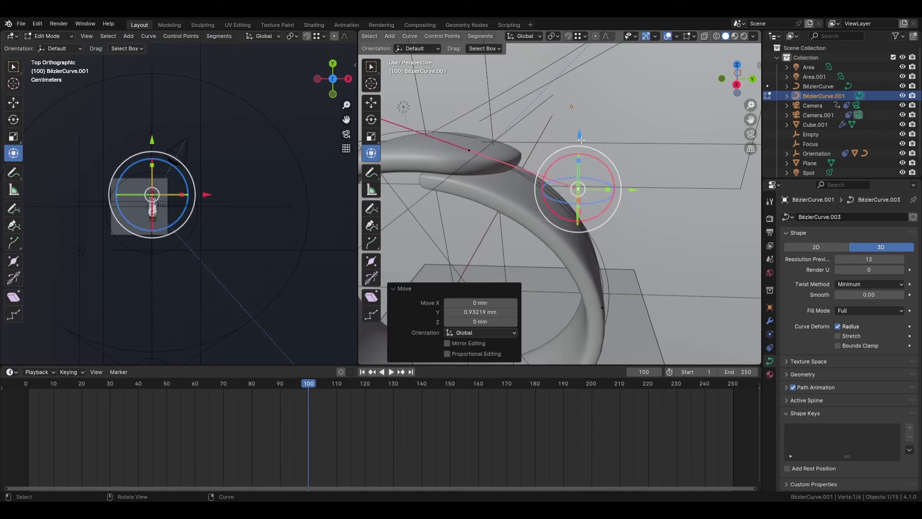
drag(578, 134, 578, 127)
key(Tab)
scroll(598, 211, down, 3)
mouse_move(598, 219)
middle_down()
mouse_move(641, 230)
mouse_move(598, 214)
middle_up()
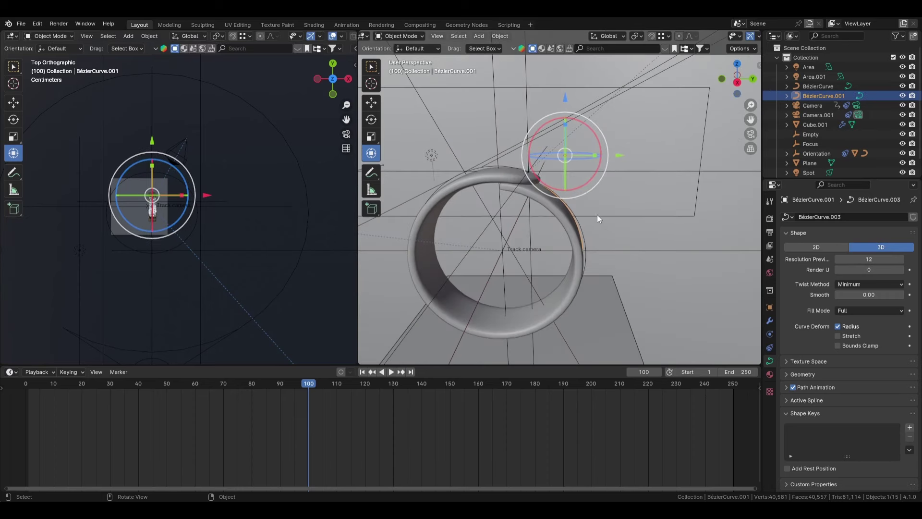
- Add a Follow Path constraint to the Focus empty
click(818, 144)
click(772, 329)
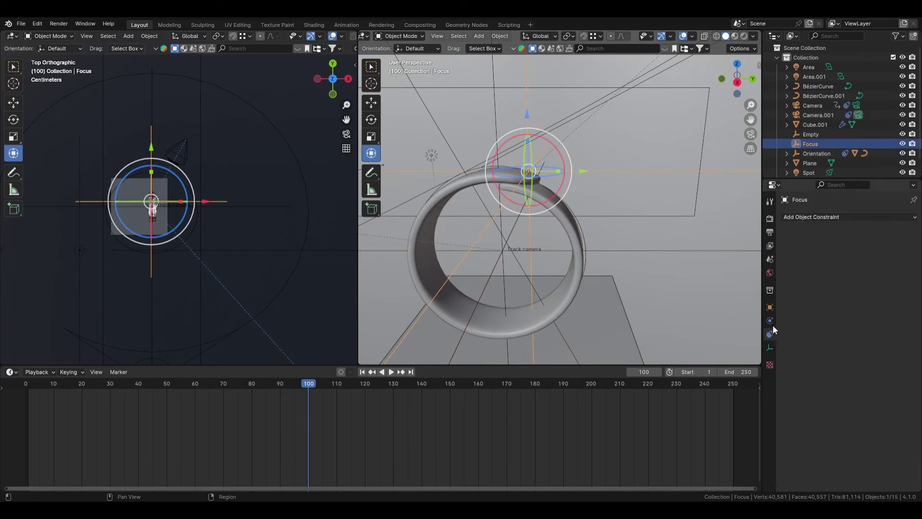
click(773, 324)
click(772, 336)
click(874, 217)
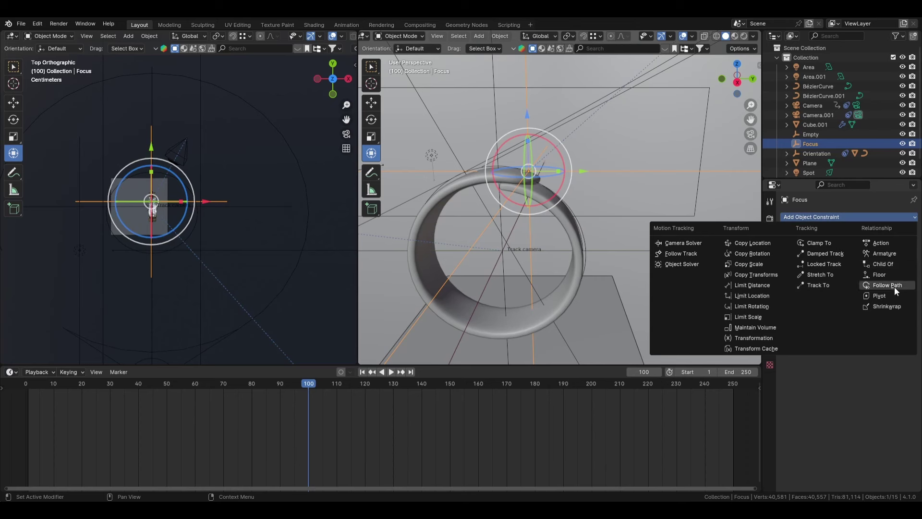
click(889, 285)
- Try to pick the new curve on the ring as the Follow Path target
click(899, 246)
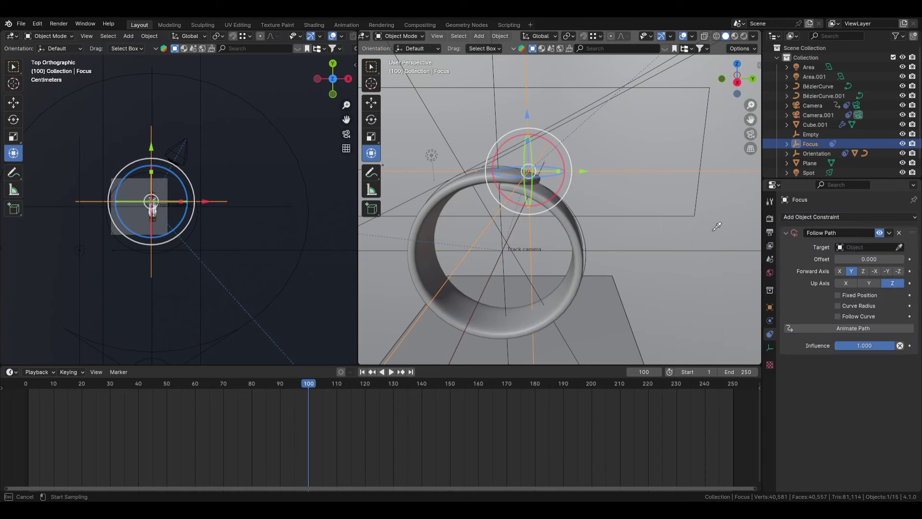
click(583, 220)
click(580, 223)
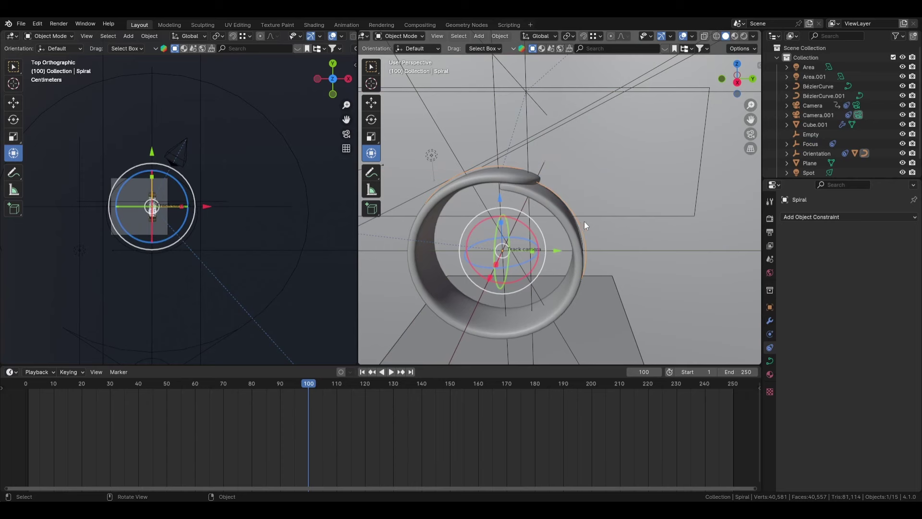
- Select the curve lying on the ring's band and rename it Focus Path
middle_drag(584, 221, 564, 240)
scroll(565, 240, up, 3)
click(586, 241)
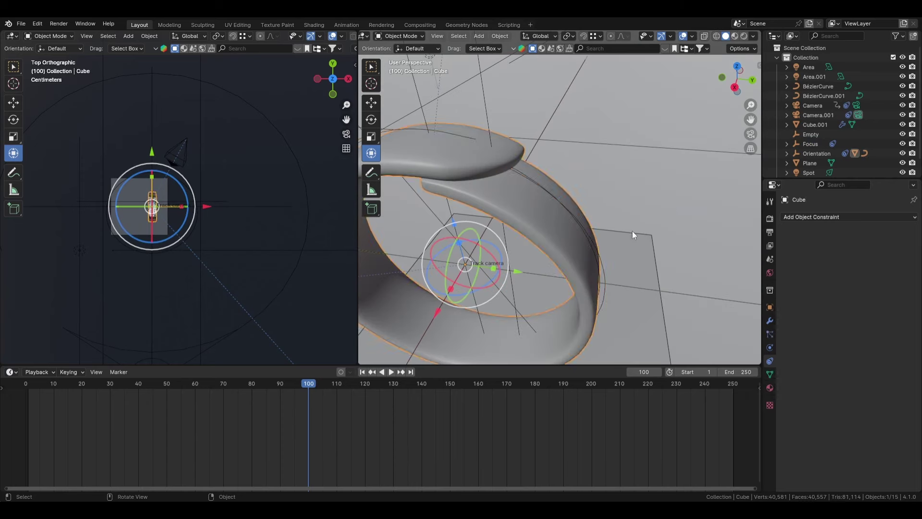
click(592, 250)
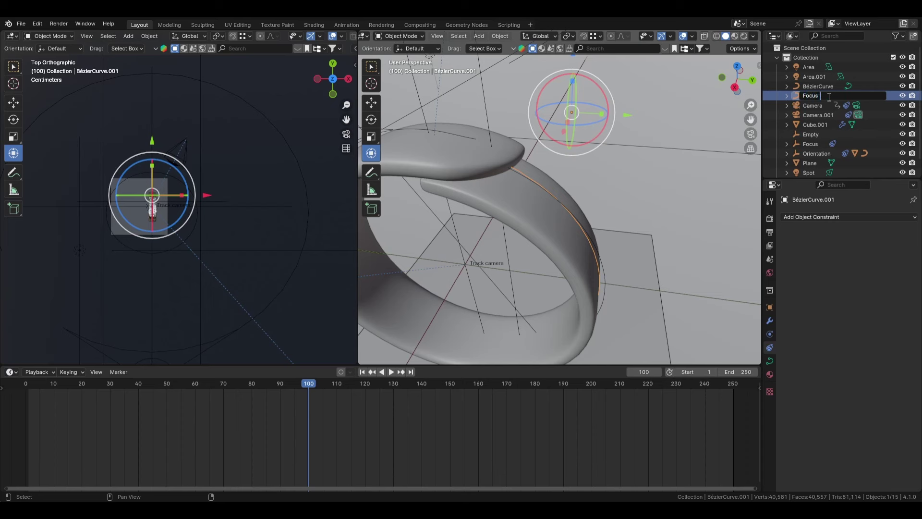
key(Return)
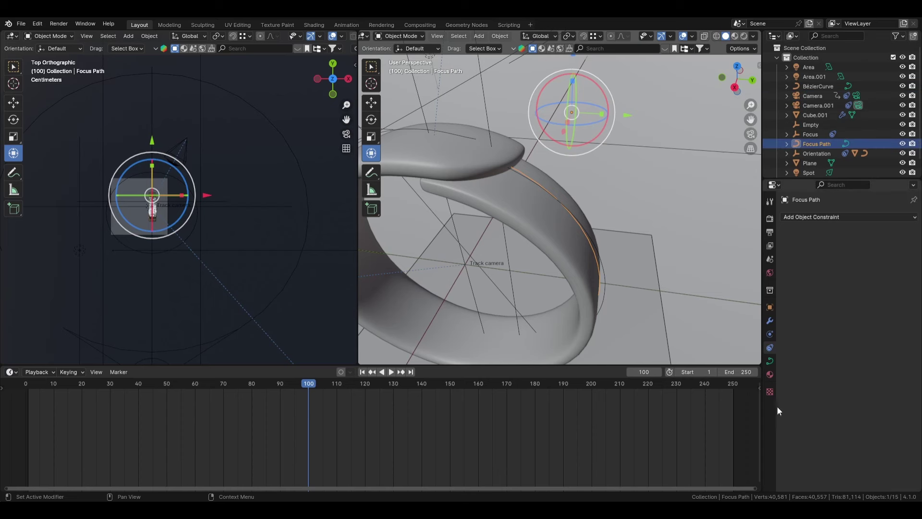
- Select the Focus empty and set its Follow Path constraint's target to the Focus Path curve
scroll(582, 155, down, 5)
scroll(583, 157, down, 2)
middle_drag(584, 157, 614, 175)
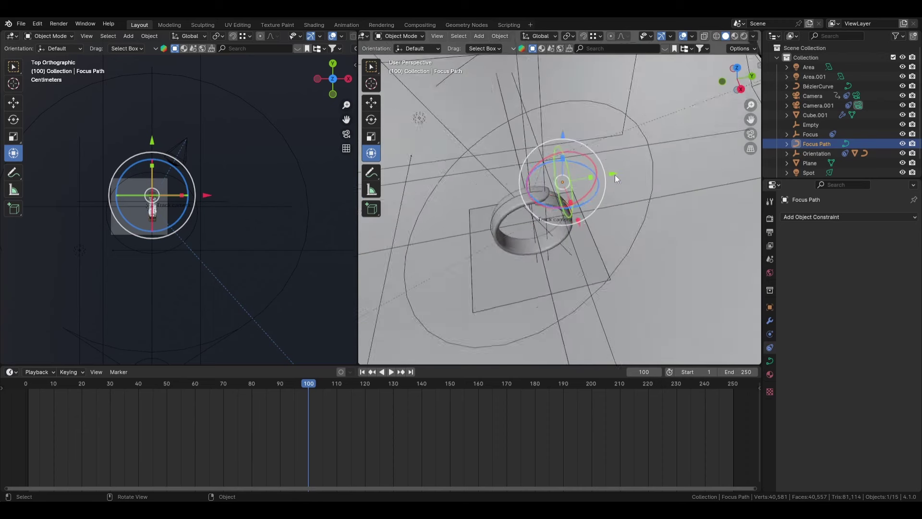
scroll(649, 149, down, 3)
scroll(644, 151, up, 3)
middle_drag(521, 212, 523, 207)
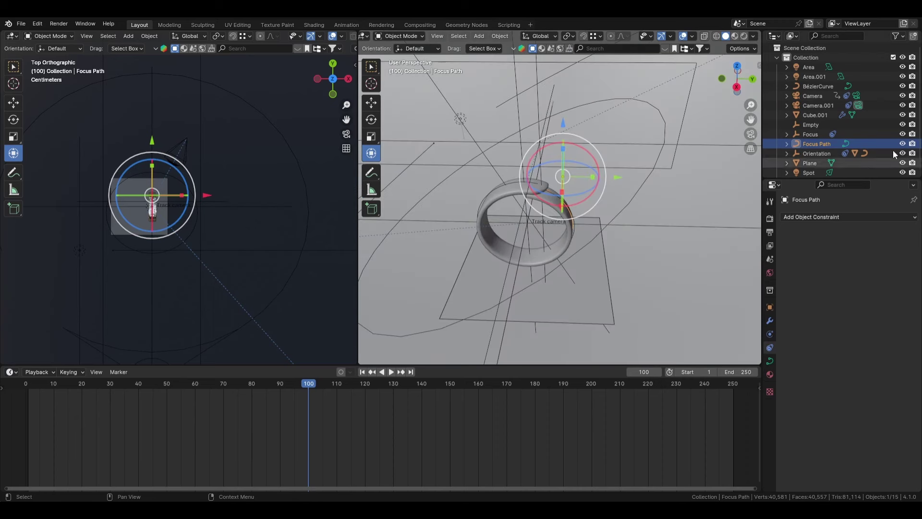
click(811, 134)
click(898, 247)
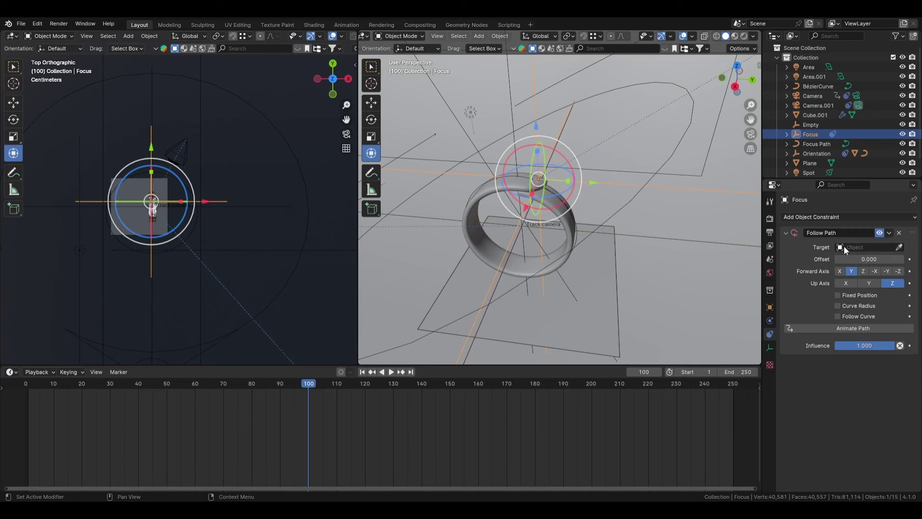
click(859, 247)
click(831, 270)
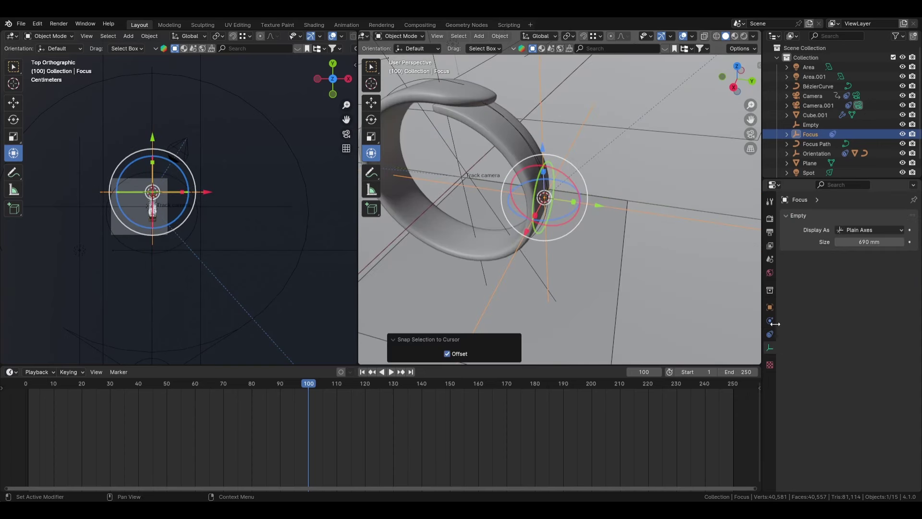
- Set the Offset Factor of the Focus empty's Follow Path constraint to 1.000
click(771, 334)
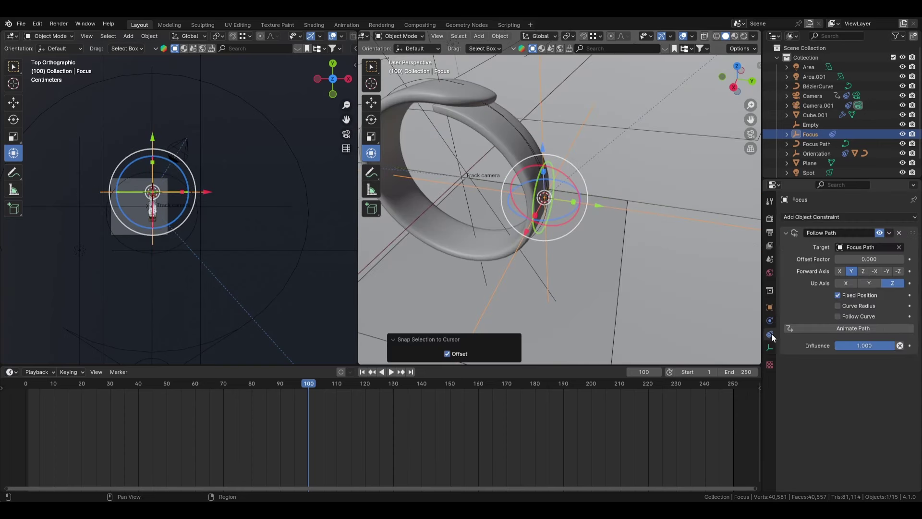
drag(859, 259, 904, 259)
scroll(568, 240, down, 6)
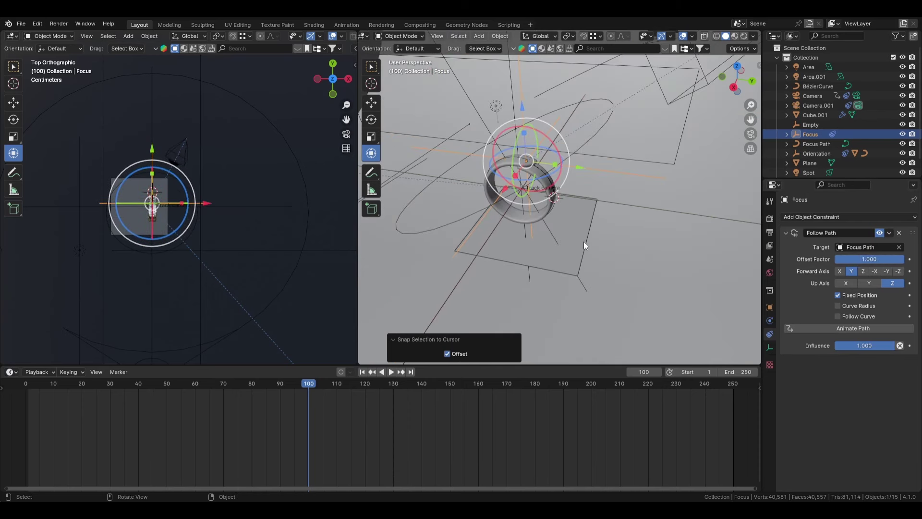
- Look through the active camera and preview the ring with rendered viewport shading
key(KP_0)
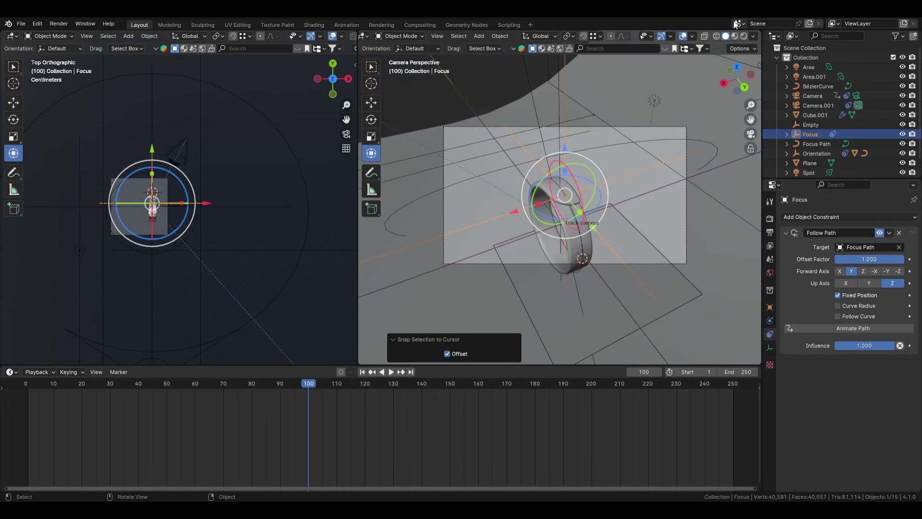
click(744, 36)
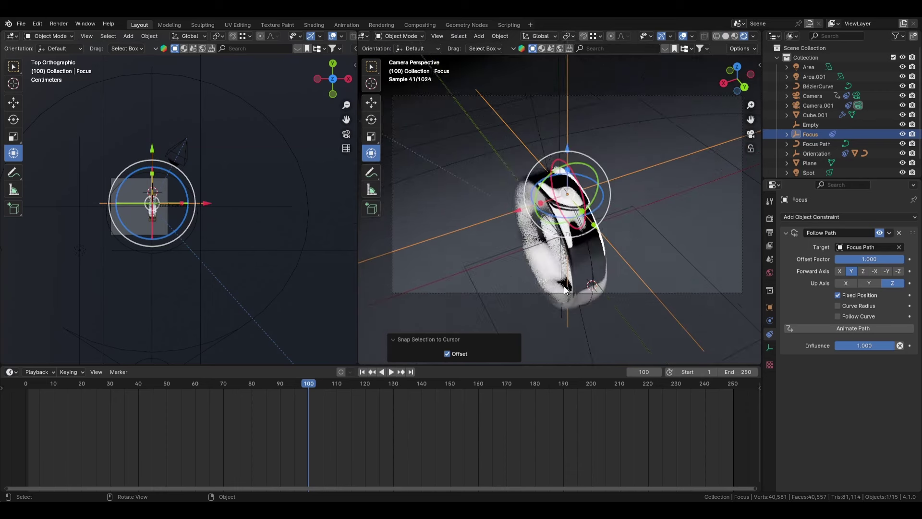
- Select Camera.001 by its frame and open its camera data settings down to Depth of Field
click(710, 310)
click(735, 291)
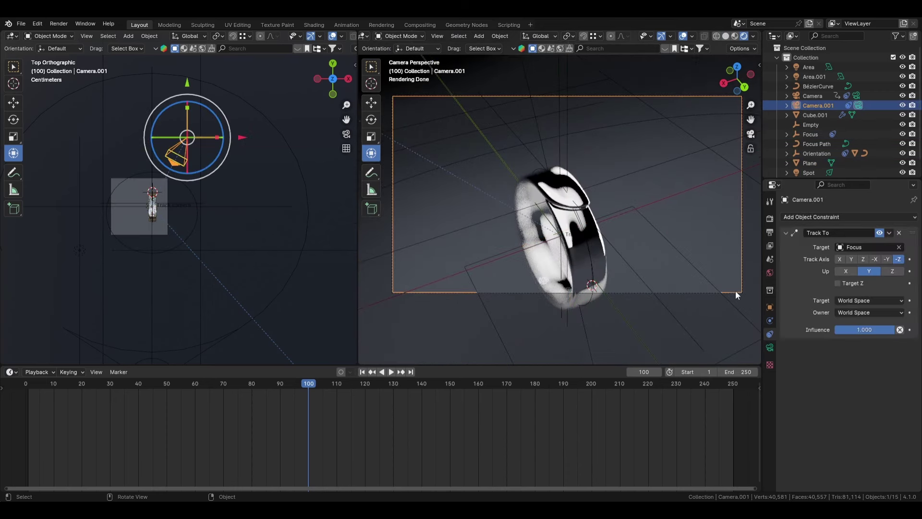
click(771, 349)
scroll(831, 423, down, 1)
click(815, 355)
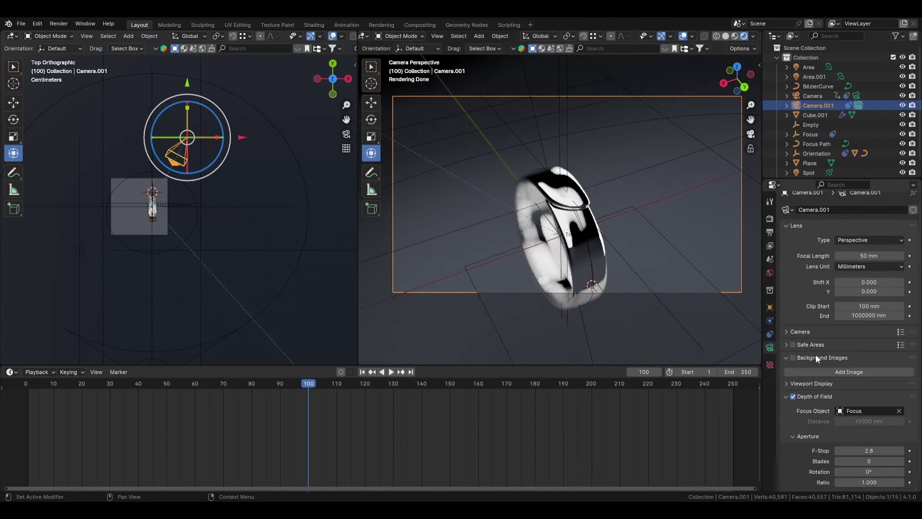